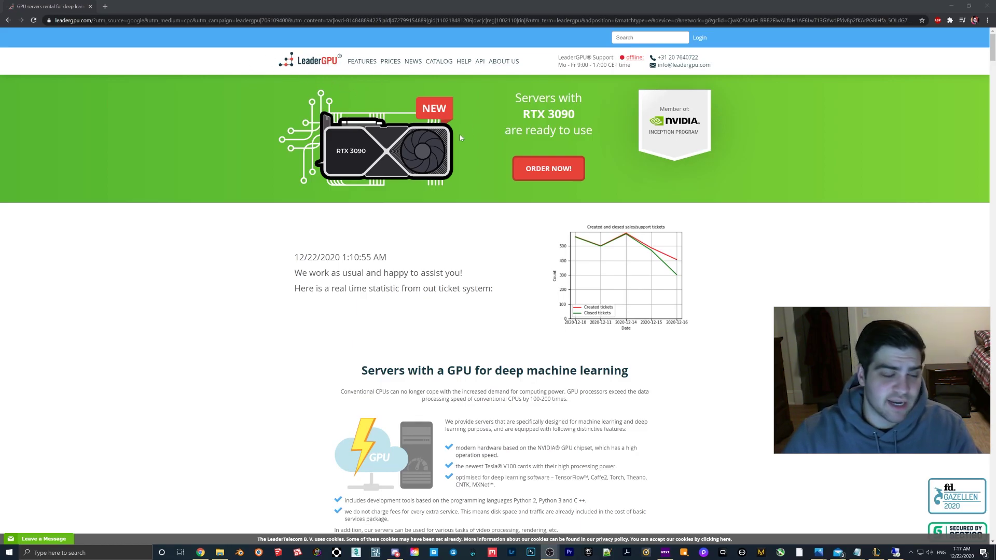
Examine the GPU server offers on the page, comparing their configurations and rental prices
{"action": "scroll", "coordinate": [450, 207], "scroll_direction": "down", "scroll_amount": 4}
{"action": "scroll", "coordinate": [452, 222], "scroll_direction": "down", "scroll_amount": 6}
{"action": "scroll", "coordinate": [439, 171], "scroll_direction": "up", "scroll_amount": 5}
{"action": "scroll", "coordinate": [438, 172], "scroll_direction": "up", "scroll_amount": 3}
{"action": "scroll", "coordinate": [456, 234], "scroll_direction": "down", "scroll_amount": 15}
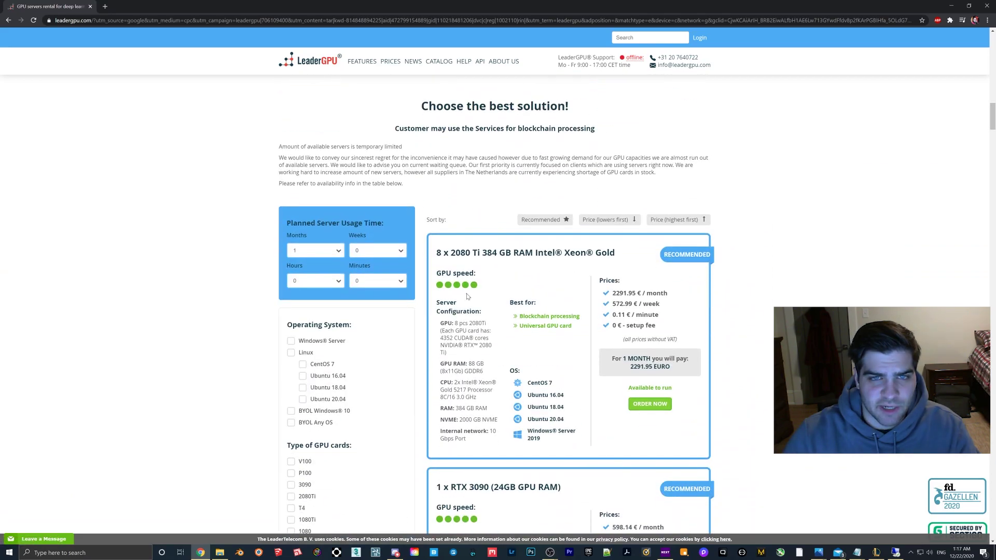
{"action": "scroll", "coordinate": [571, 269], "scroll_direction": "down", "scroll_amount": 3}
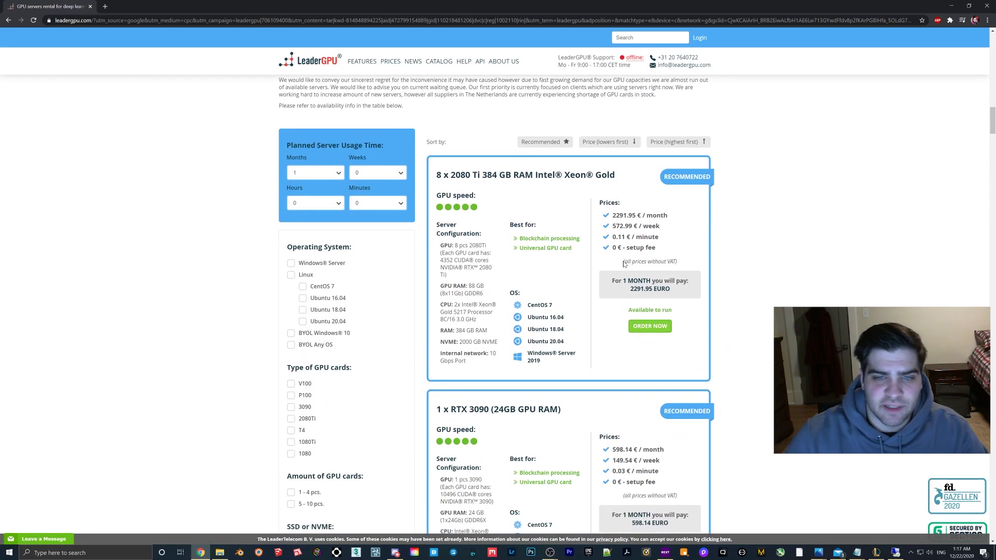
{"action": "scroll", "coordinate": [608, 263], "scroll_direction": "down", "scroll_amount": 3}
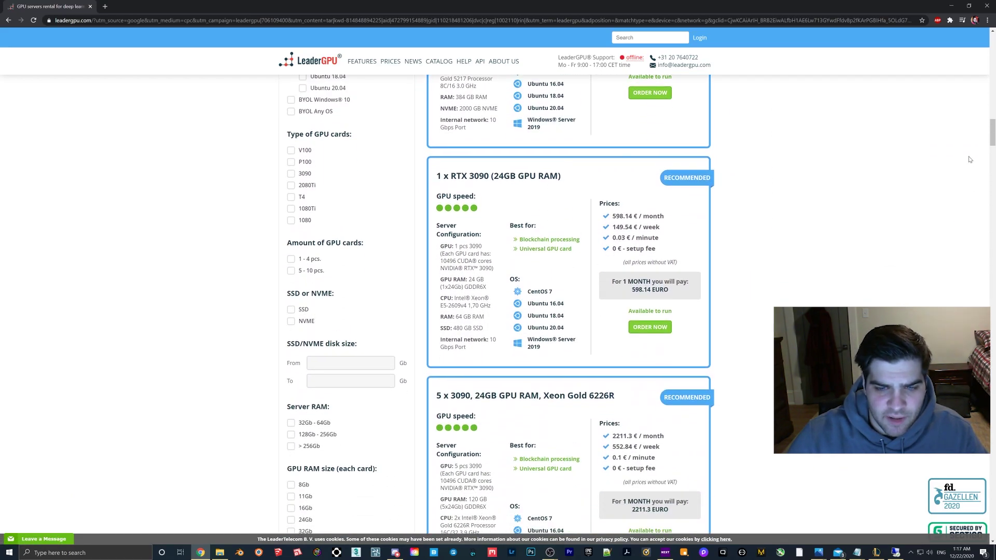
{"action": "scroll", "coordinate": [572, 129], "scroll_direction": "down", "scroll_amount": 2}
{"action": "scroll", "coordinate": [572, 129], "scroll_direction": "up", "scroll_amount": 1}
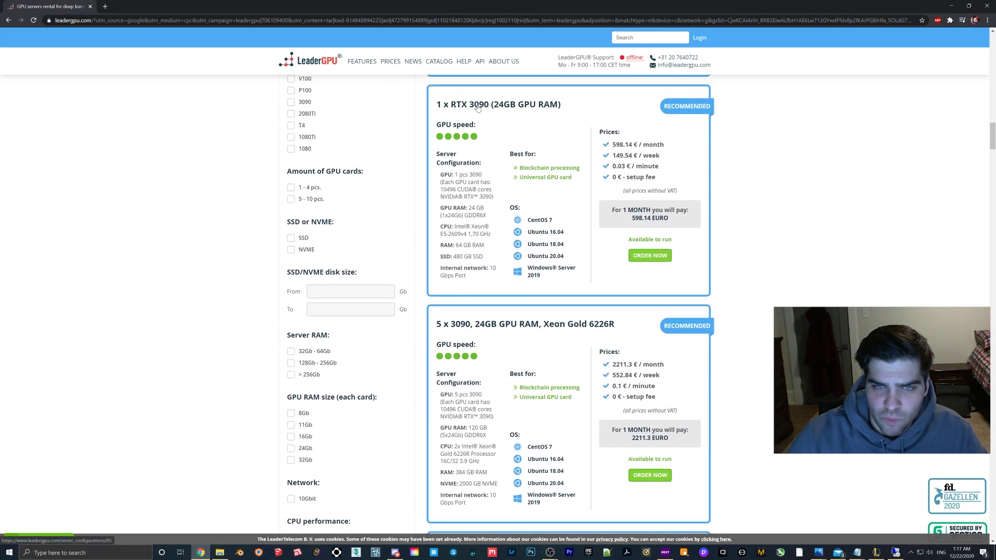
{"action": "left_click_drag", "start_coordinate": [994, 133], "coordinate": [993, 263]}
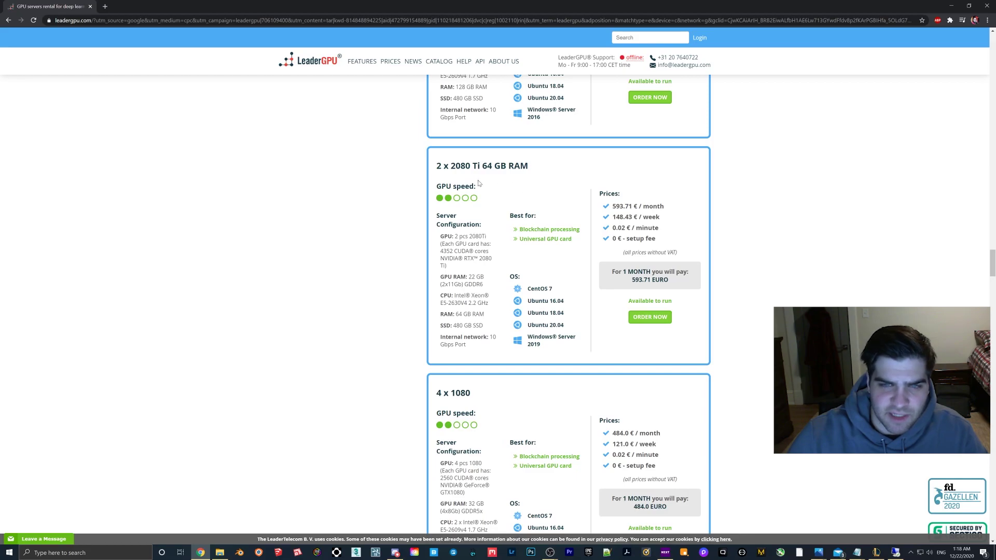
{"action": "scroll", "coordinate": [570, 284], "scroll_direction": "down", "scroll_amount": 4}
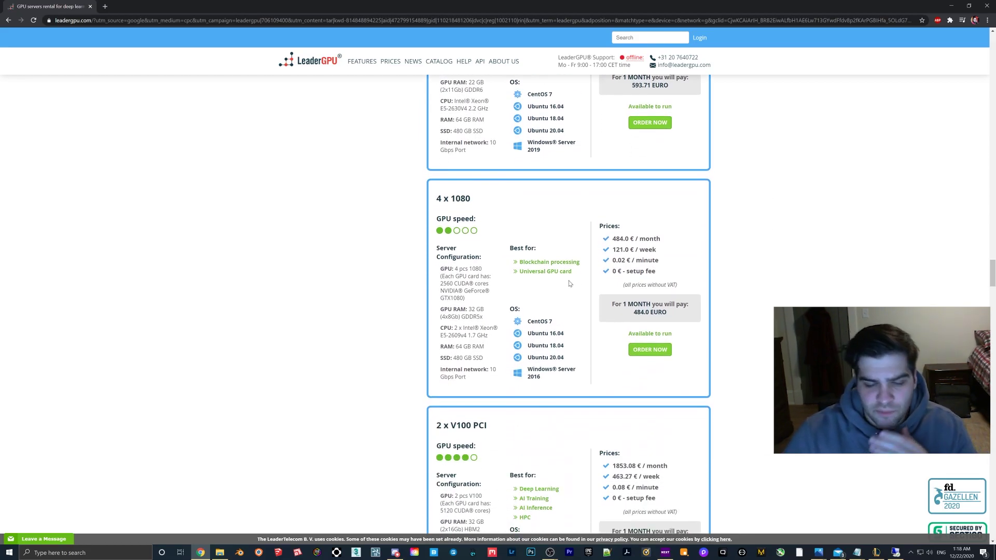
{"action": "scroll", "coordinate": [570, 284], "scroll_direction": "down", "scroll_amount": 7}
{"action": "scroll", "coordinate": [575, 275], "scroll_direction": "down", "scroll_amount": 4}
{"action": "scroll", "coordinate": [575, 274], "scroll_direction": "down", "scroll_amount": 6}
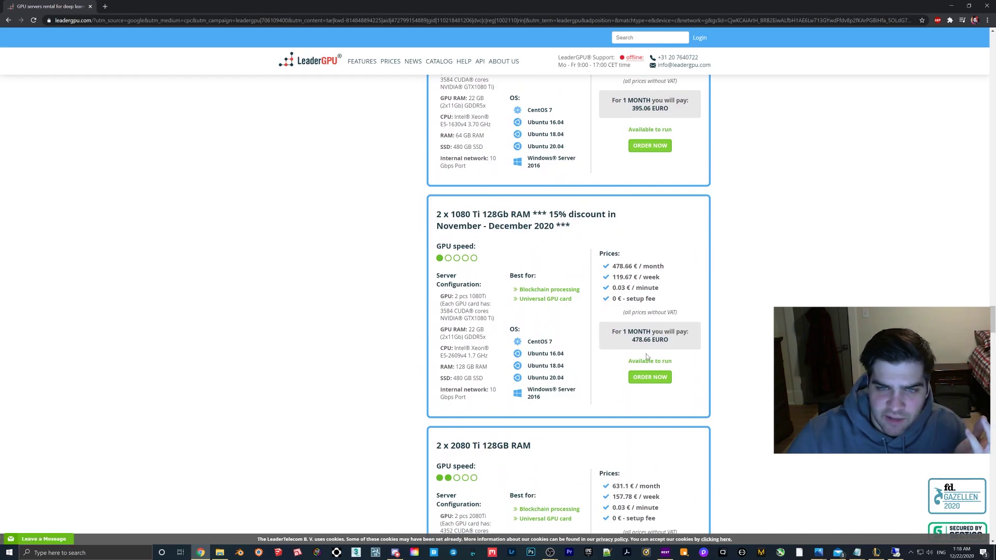
Set the planned server usage time to 12 hours
{"action": "left_click_drag", "start_coordinate": [992, 318], "coordinate": [990, 195]}
{"action": "scroll", "coordinate": [591, 215], "scroll_direction": "up", "scroll_amount": 15}
{"action": "scroll", "coordinate": [591, 215], "scroll_direction": "up", "scroll_amount": 5}
{"action": "left_click", "coordinate": [362, 279]}
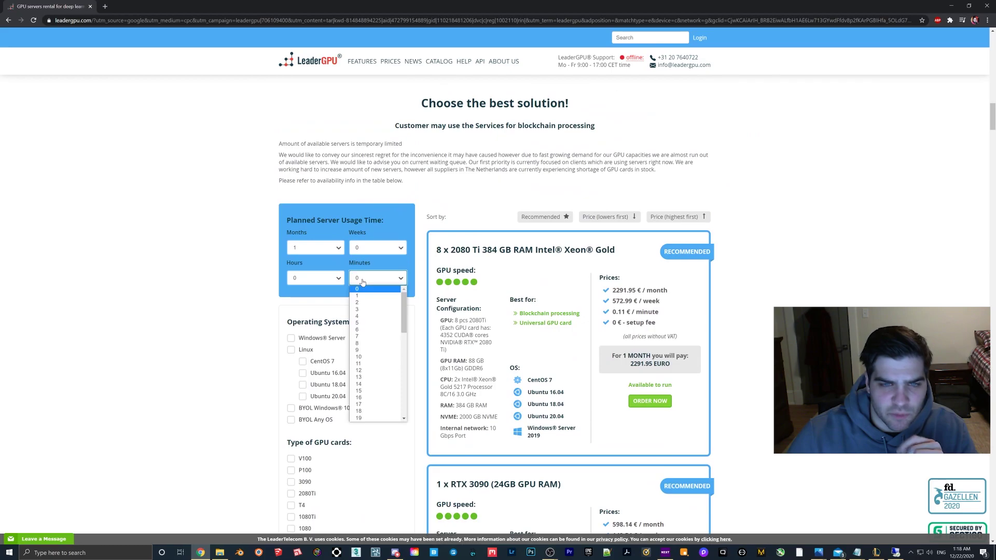
{"action": "left_click", "coordinate": [332, 281]}
{"action": "left_click", "coordinate": [319, 279]}
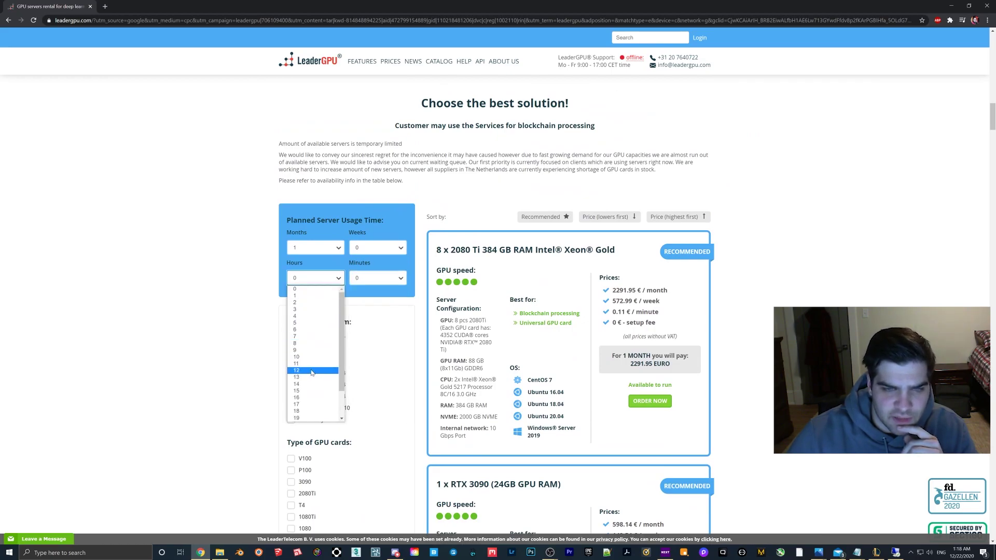
{"action": "left_click", "coordinate": [311, 372]}
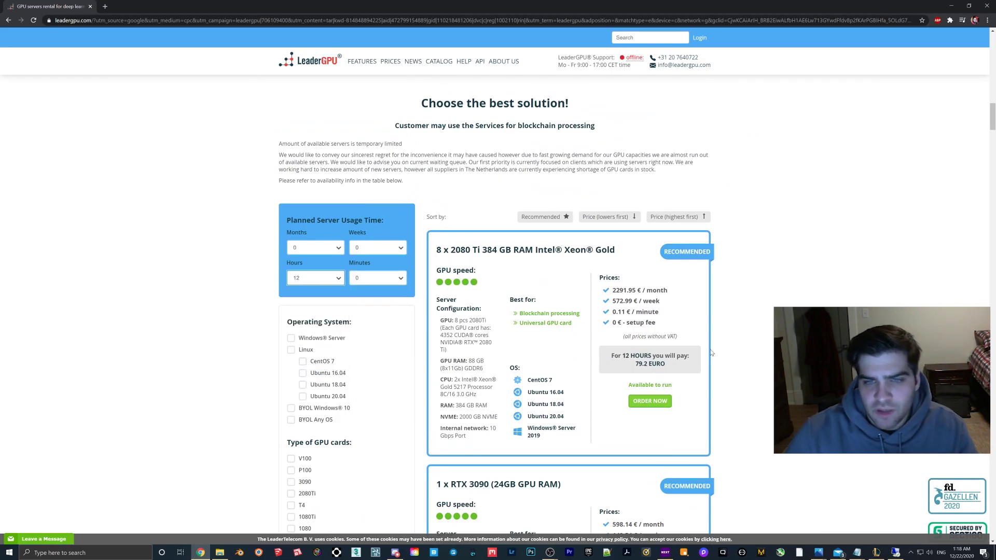
Compare the 12-hour prices of the listed servers, including the single RTX 3090 and the 1080 Ti configurations
{"action": "scroll", "coordinate": [690, 389], "scroll_direction": "down", "scroll_amount": 4}
{"action": "scroll", "coordinate": [698, 406], "scroll_direction": "up", "scroll_amount": 1}
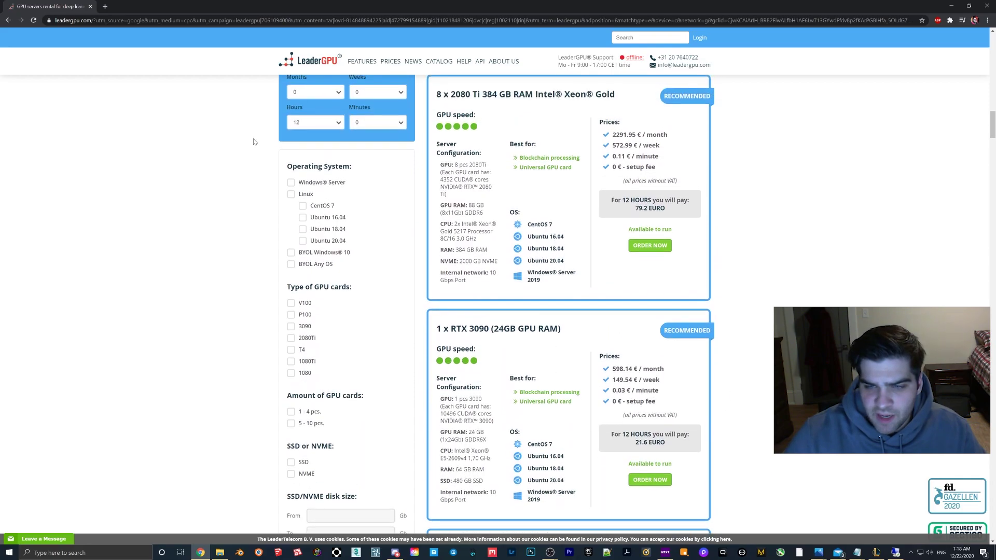
{"action": "left_click_drag", "start_coordinate": [444, 332], "coordinate": [481, 331]}
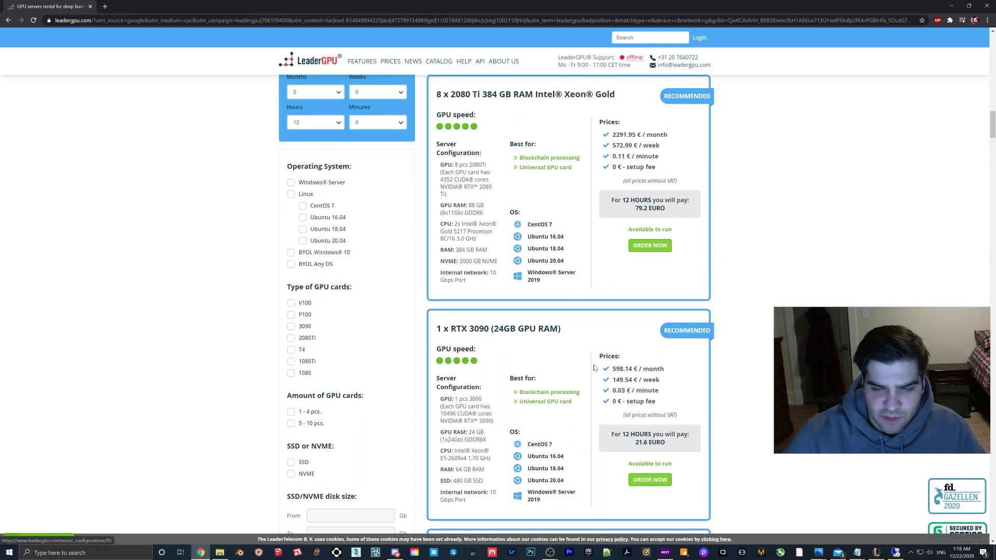
{"action": "left_click_drag", "start_coordinate": [635, 442], "coordinate": [656, 442]}
{"action": "left_click_drag", "start_coordinate": [992, 126], "coordinate": [992, 277]}
{"action": "scroll", "coordinate": [538, 225], "scroll_direction": "down", "scroll_amount": 6}
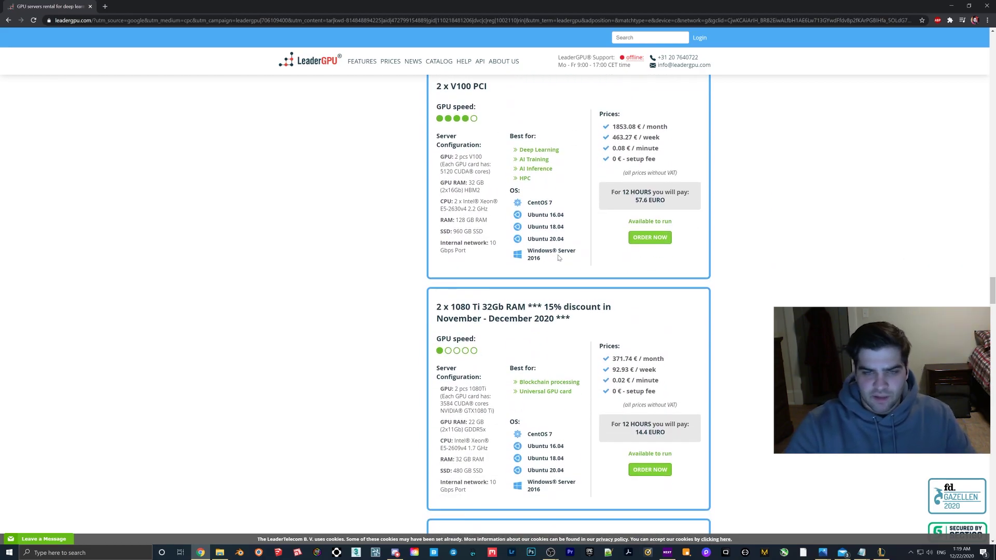
{"action": "scroll", "coordinate": [566, 257], "scroll_direction": "down", "scroll_amount": 4}
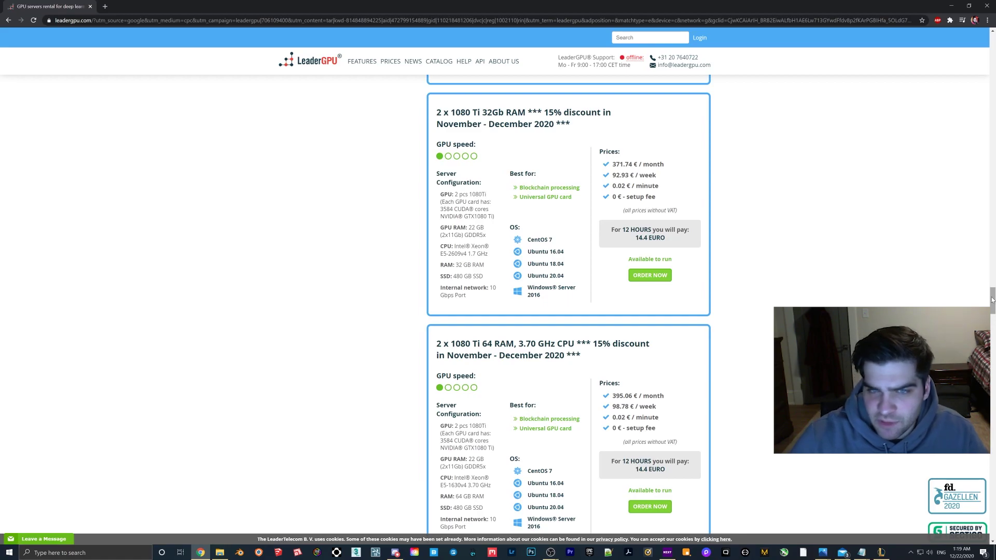
{"action": "left_click_drag", "start_coordinate": [991, 296], "coordinate": [987, 195]}
{"action": "scroll", "coordinate": [730, 276], "scroll_direction": "up", "scroll_amount": 10}
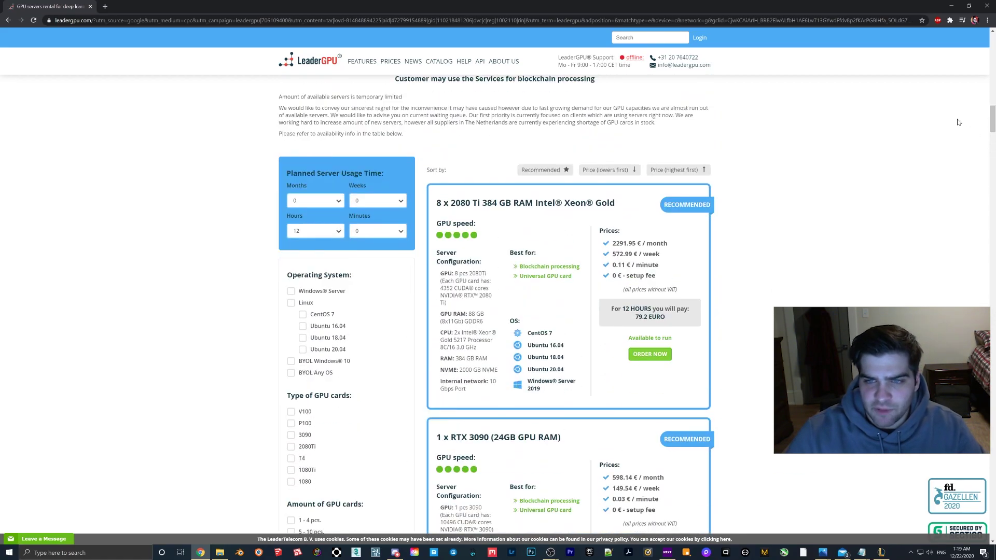
Start an order for the 1 x RTX 3090 (24GB GPU RAM) server, opening its contact details form
{"action": "scroll", "coordinate": [730, 276], "scroll_direction": "down", "scroll_amount": 3}
{"action": "left_click_drag", "start_coordinate": [635, 395], "coordinate": [657, 396]}
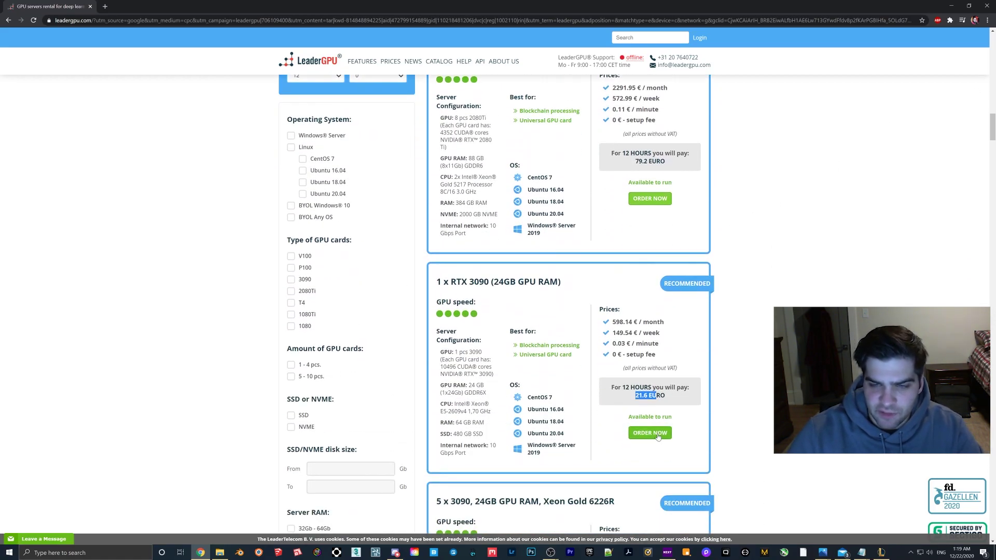
{"action": "left_click", "coordinate": [650, 432]}
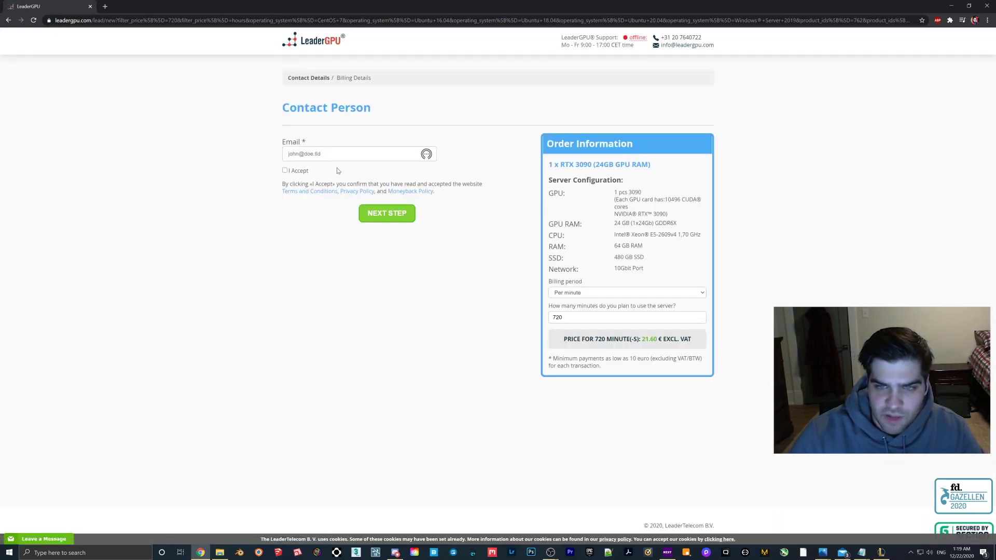
{"action": "left_click", "coordinate": [328, 154]}
{"action": "left_click", "coordinate": [321, 239]}
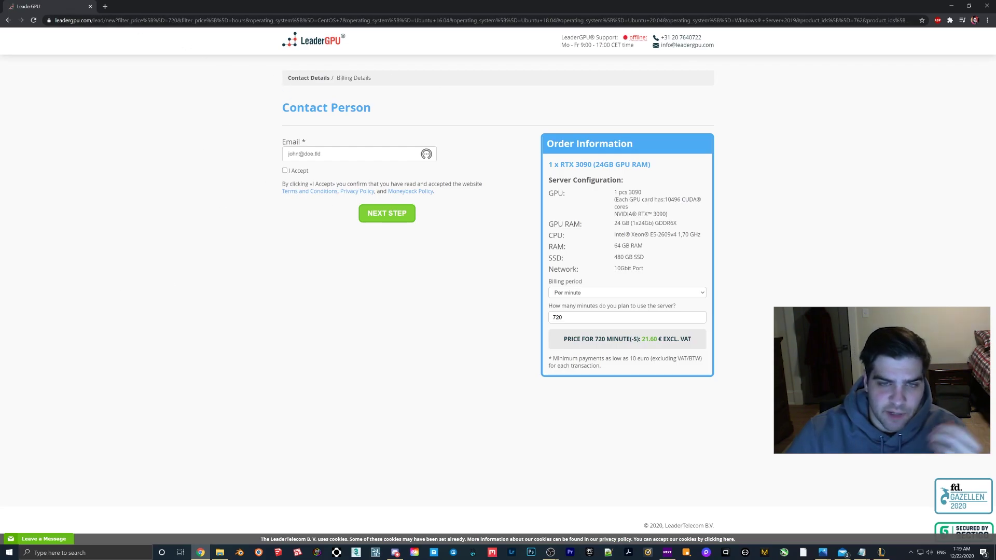
Open the "Your GPU server is ready" email in Gmail in a new tab and follow its order.leadertelecom.biz control panel link
{"action": "left_click", "coordinate": [105, 6]}
{"action": "left_click_drag", "start_coordinate": [112, 6], "coordinate": [0, 171]}
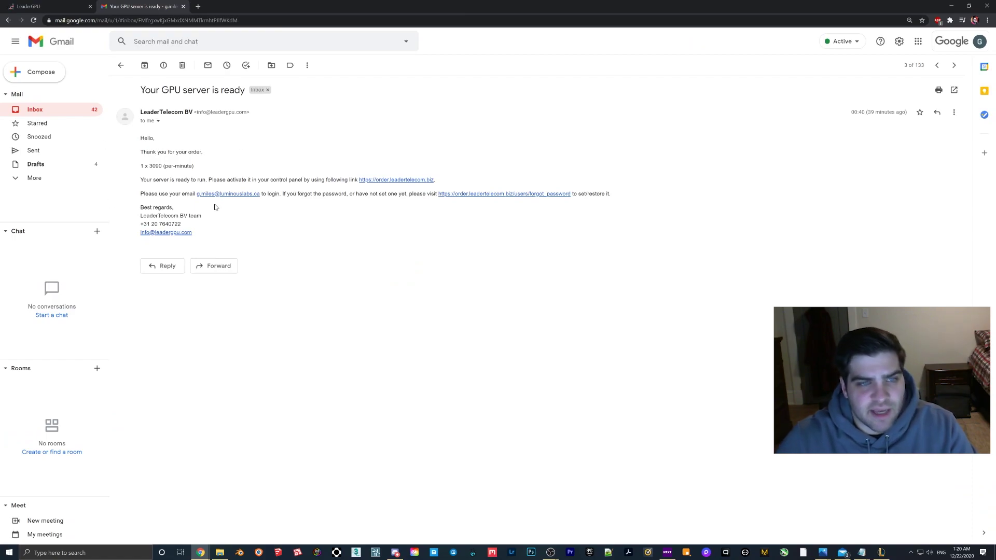
{"action": "left_click", "coordinate": [397, 179]}
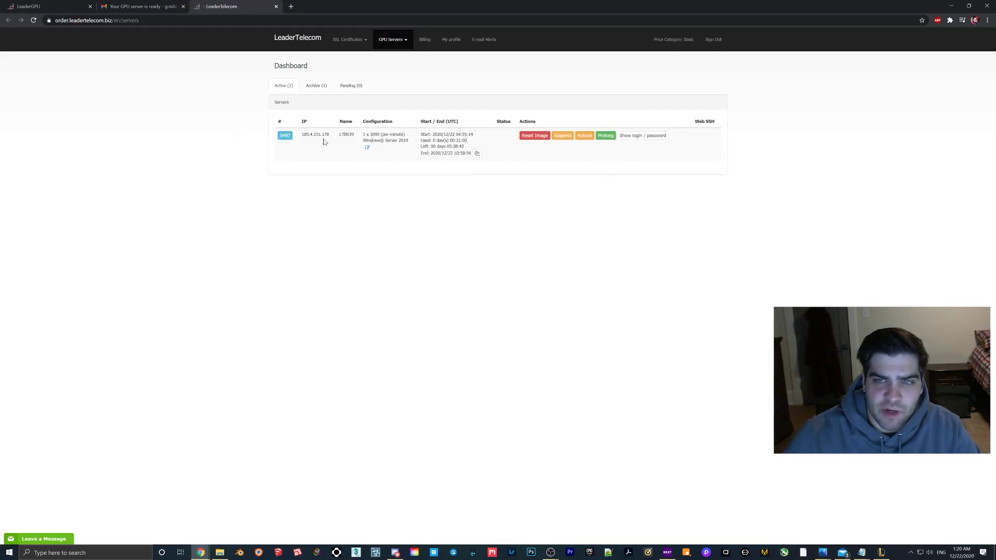
Review the active server's IP, configuration and rental times on the dashboard, and check the archived server's entry
{"action": "left_click_drag", "start_coordinate": [302, 135], "coordinate": [474, 141]}
{"action": "left_click", "coordinate": [347, 129]}
{"action": "left_click", "coordinate": [501, 157]}
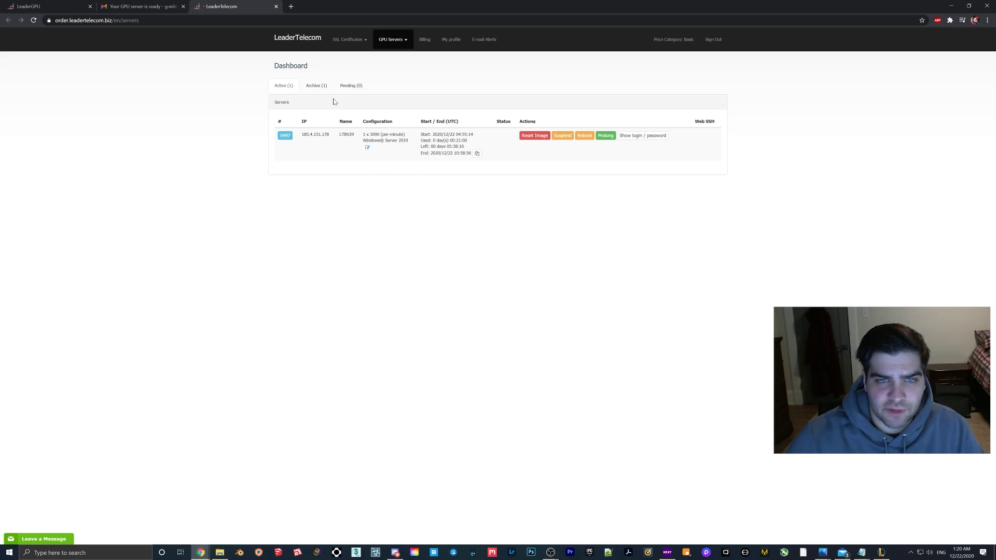
{"action": "left_click", "coordinate": [317, 85]}
{"action": "left_click_drag", "start_coordinate": [529, 144], "coordinate": [349, 137]}
{"action": "left_click", "coordinate": [431, 164]}
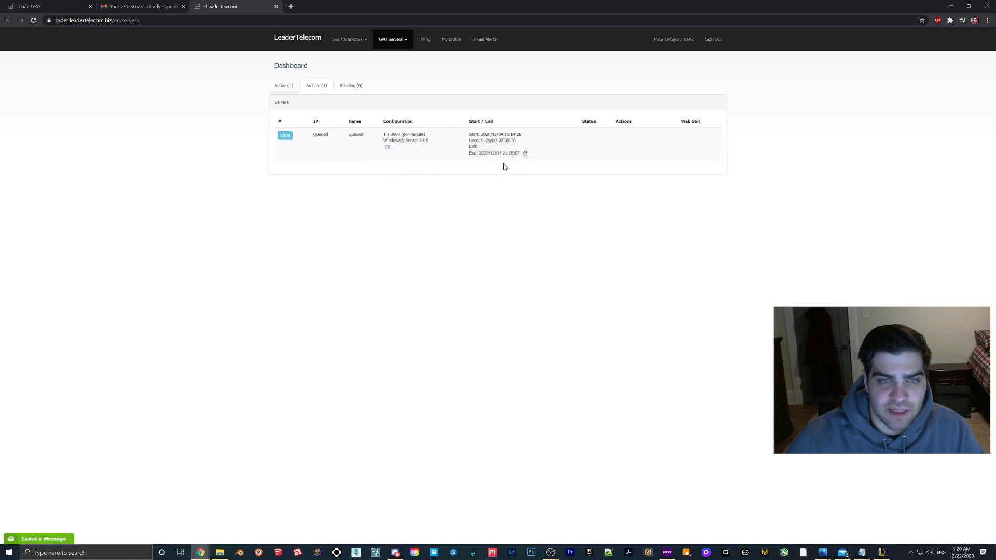
{"action": "left_click", "coordinate": [284, 88]}
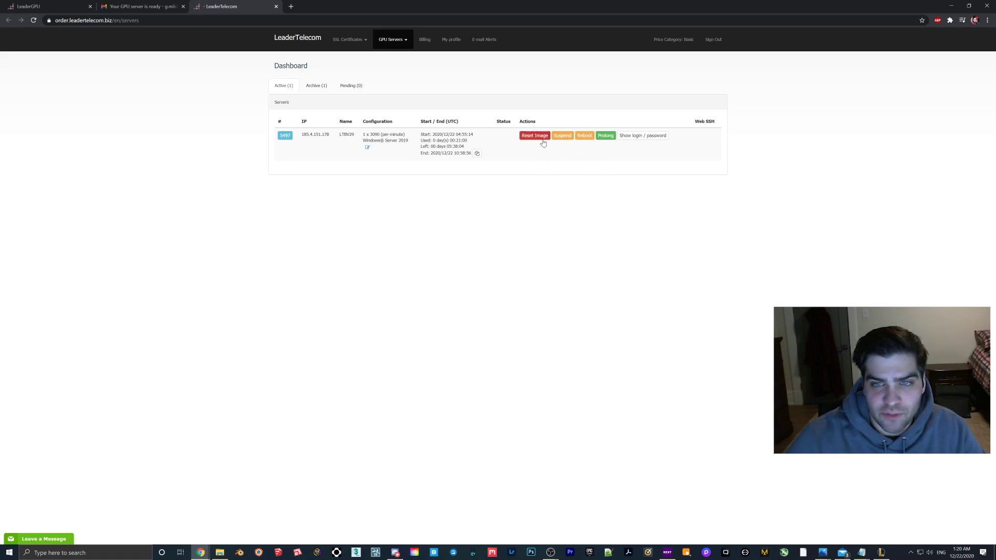
Copy the host address from the active server's login details and open Remote Desktop Connection
{"action": "left_click", "coordinate": [631, 135]}
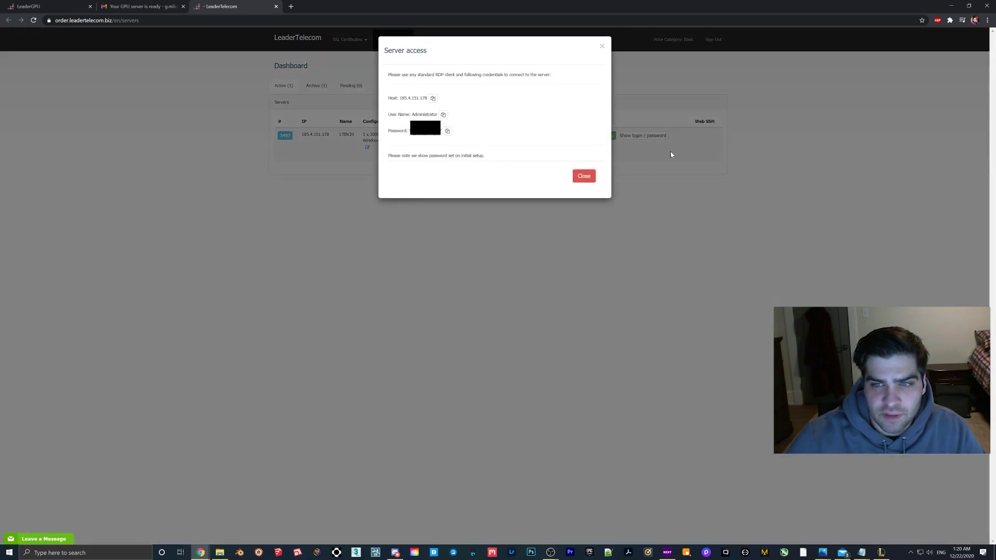
{"action": "left_click", "coordinate": [433, 101]}
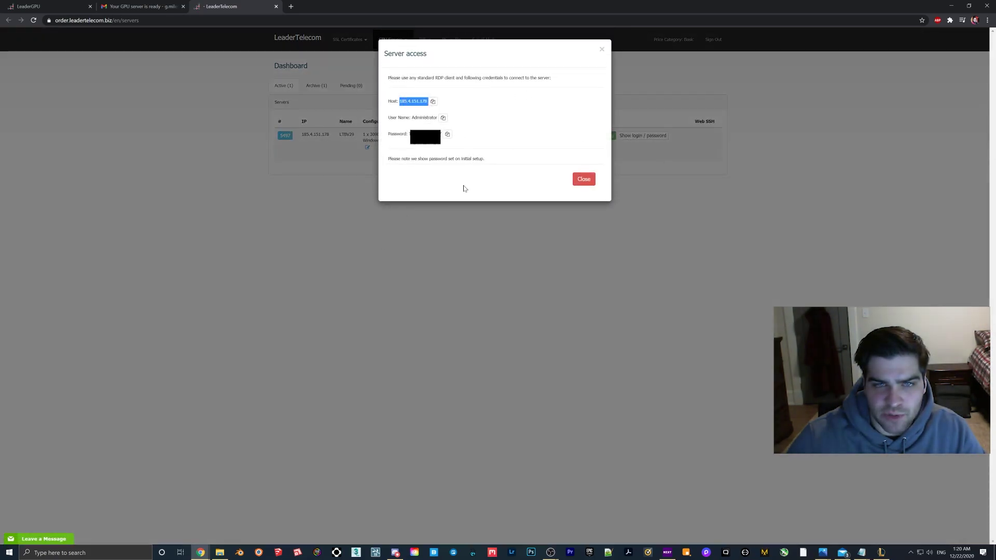
{"action": "left_click", "coordinate": [118, 553]}
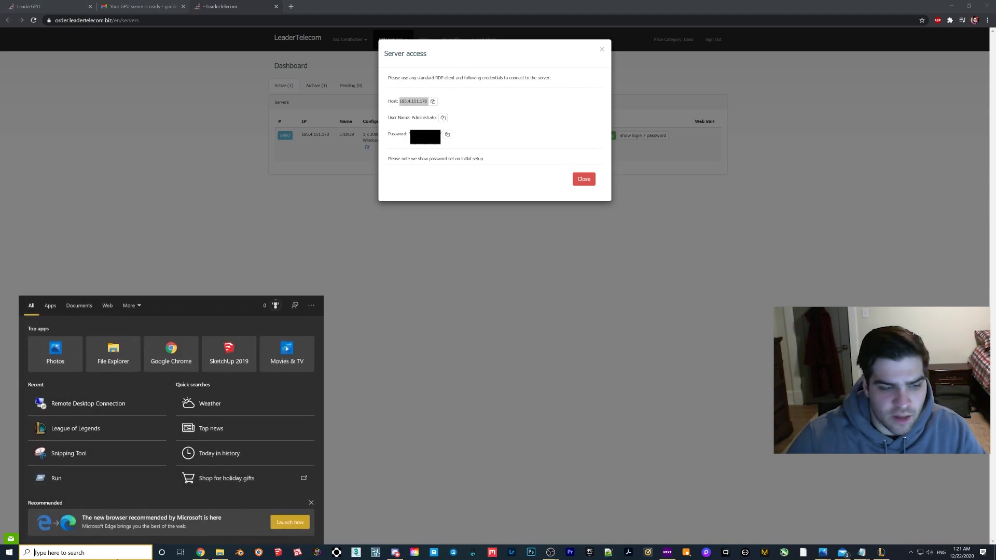
{"action": "type", "text": "remote"}
{"action": "key", "text": "Return"}
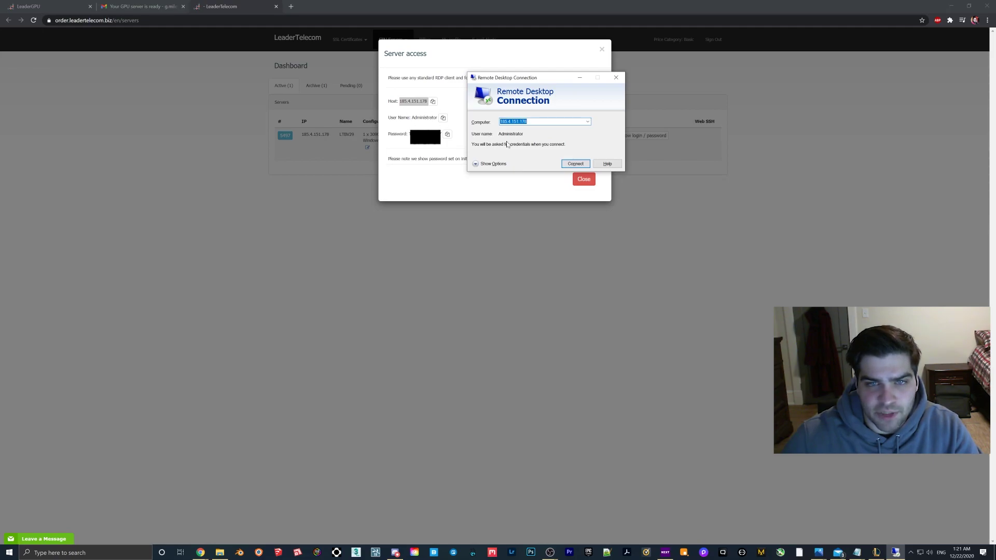
Connect to the server as Administrator with the password copied from its access details, and accept the unverified certificate
{"action": "left_click", "coordinate": [576, 164]}
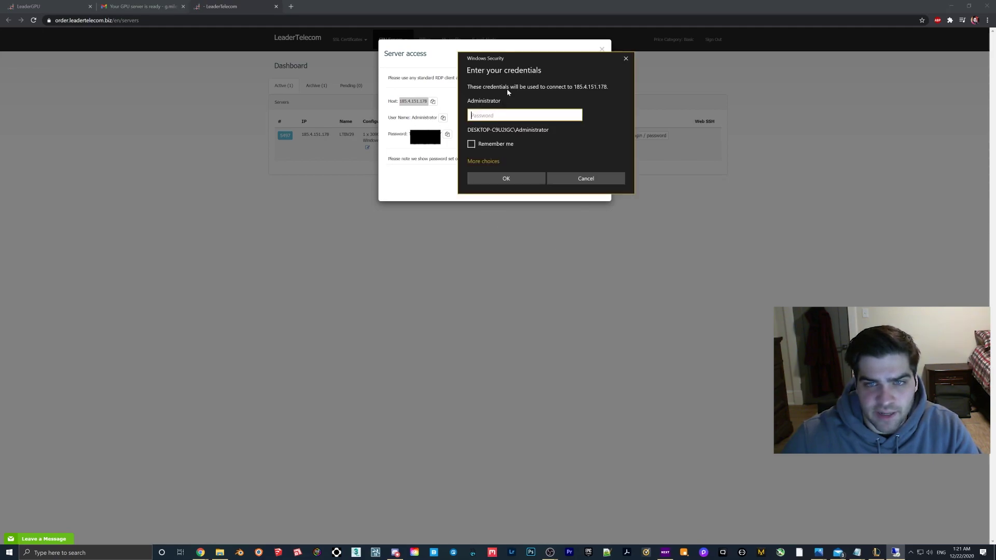
{"action": "left_click", "coordinate": [446, 135]}
{"action": "key", "text": "alt+Tab"}
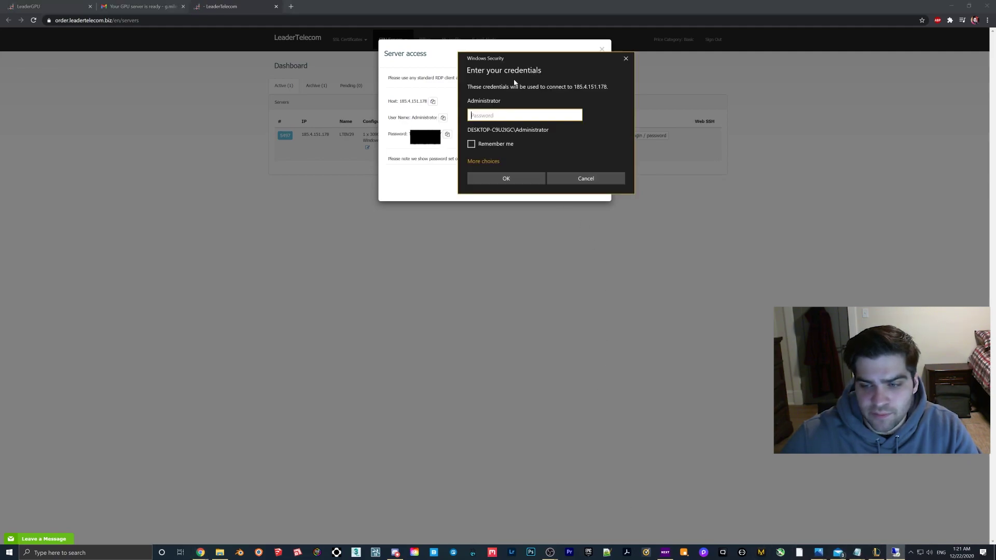
{"action": "key", "text": "ctrl+v"}
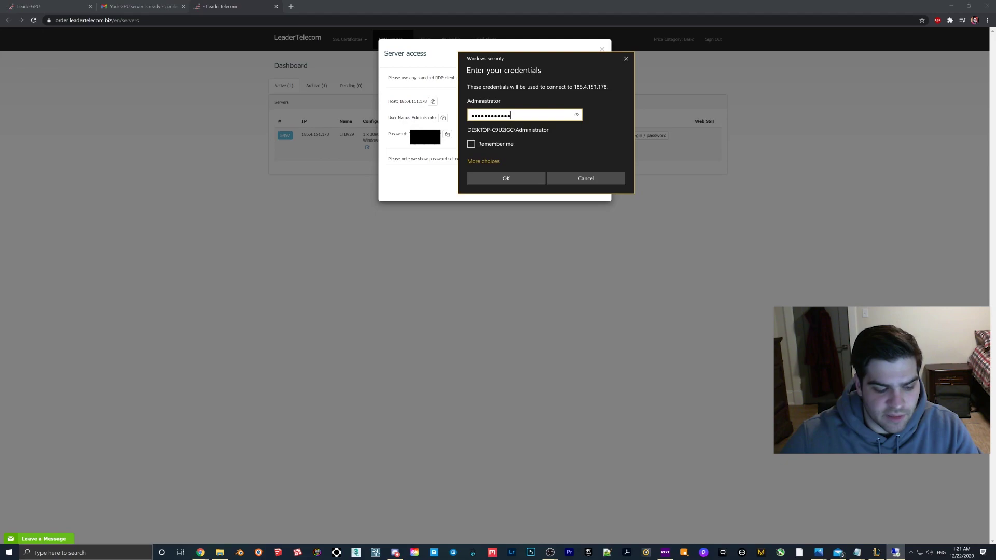
{"action": "left_click", "coordinate": [540, 178]}
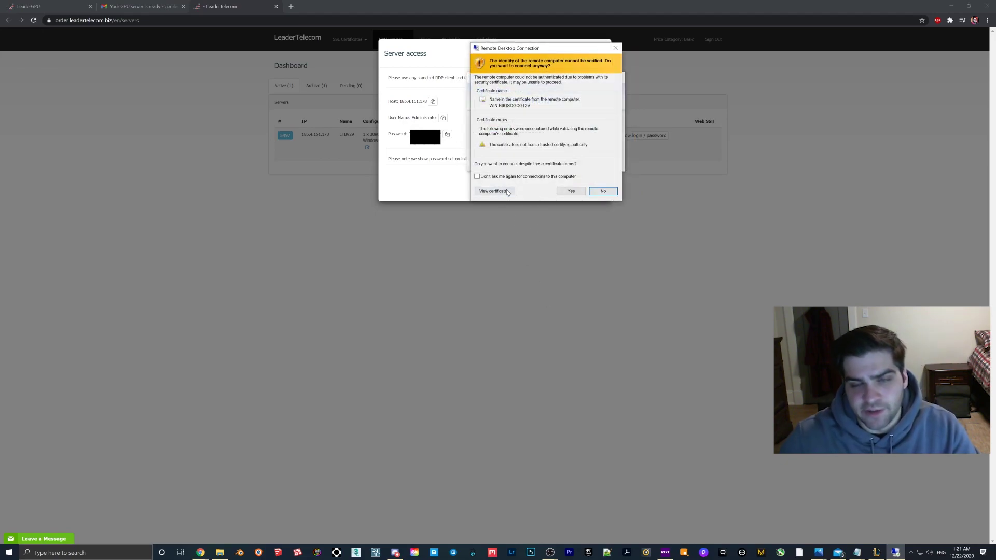
{"action": "left_click", "coordinate": [571, 191]}
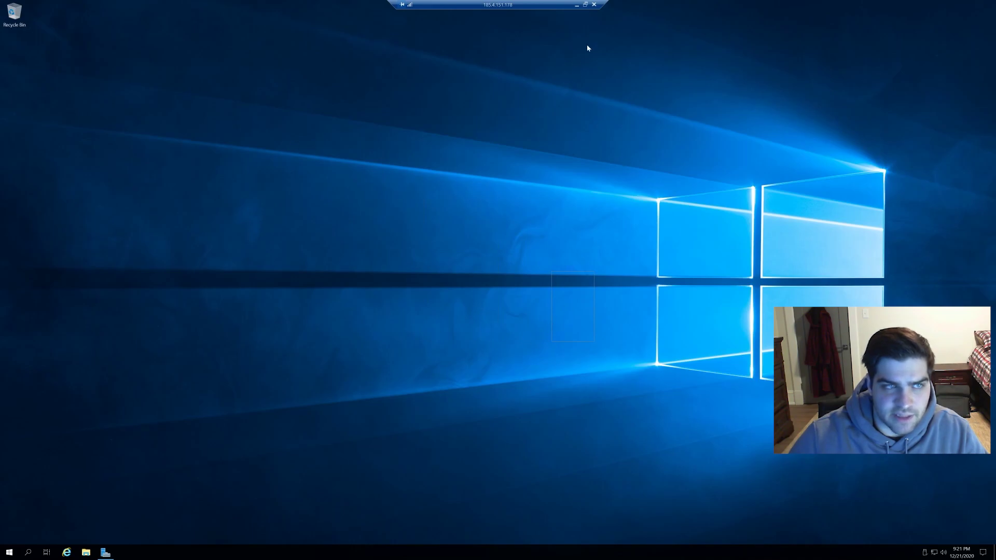
Close the Server access details on the local dashboard and return to the remote desktop session
{"action": "left_click", "coordinate": [576, 4]}
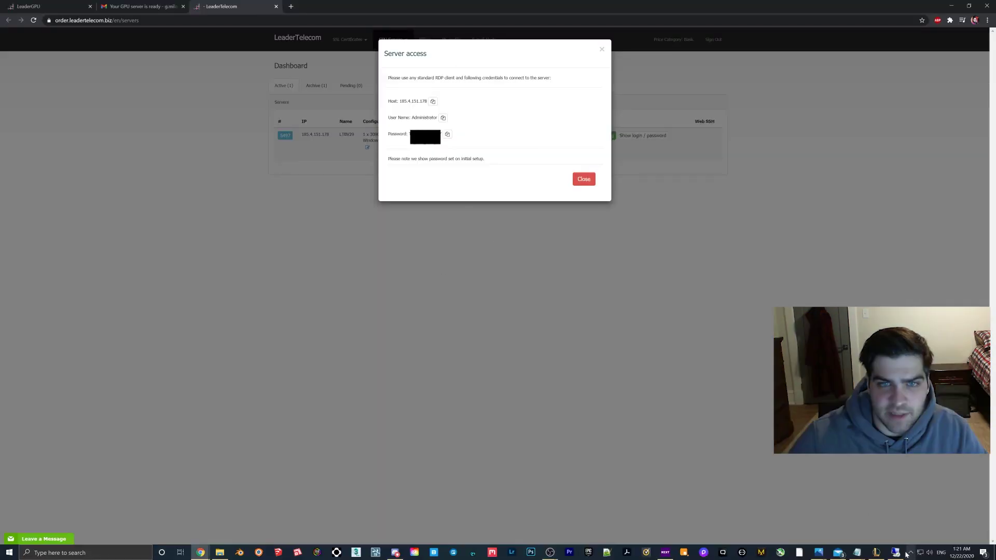
{"action": "left_click", "coordinate": [584, 179]}
{"action": "left_click", "coordinate": [896, 554]}
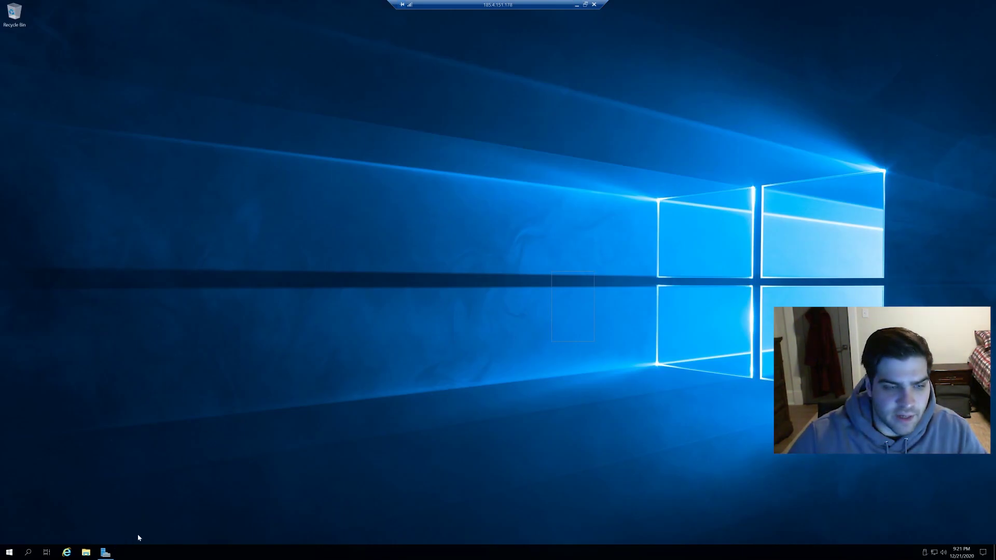
Open Internet Explorer on the remote server, and move and enlarge its window
{"action": "left_click", "coordinate": [67, 553]}
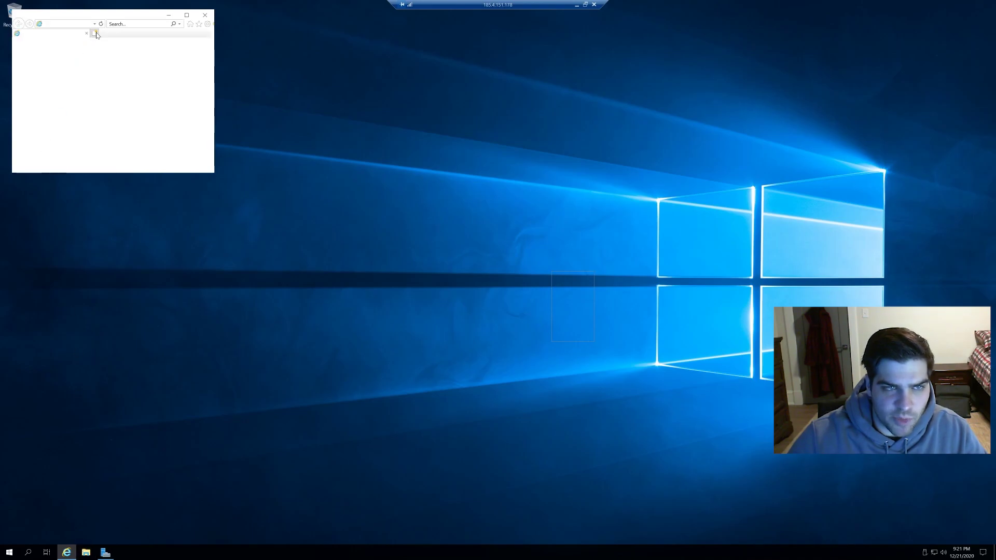
{"action": "left_click_drag", "start_coordinate": [172, 38], "coordinate": [407, 129]}
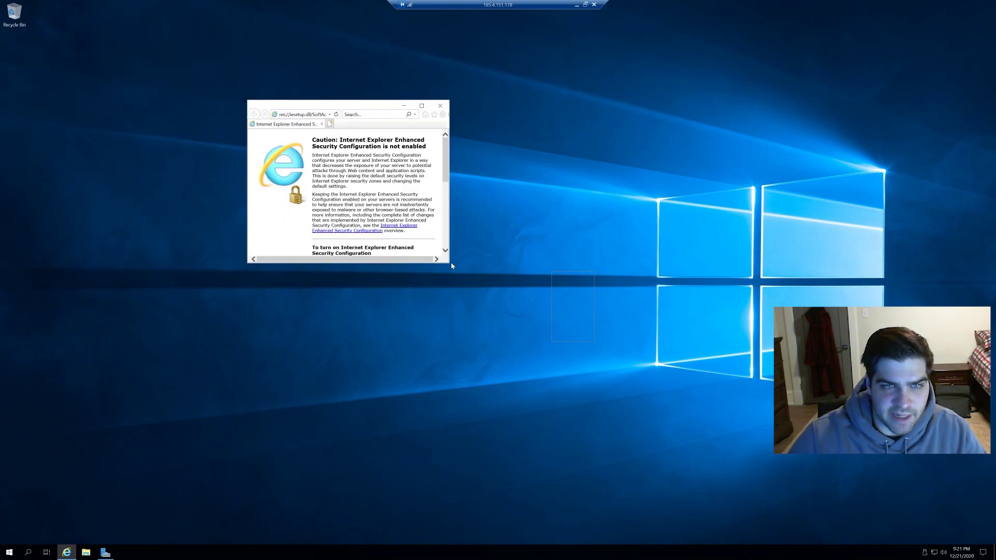
{"action": "left_click_drag", "start_coordinate": [453, 266], "coordinate": [741, 399]}
{"action": "left_click", "coordinate": [382, 116]}
{"action": "left_click", "coordinate": [382, 116]}
{"action": "key", "text": "ctrl+a"}
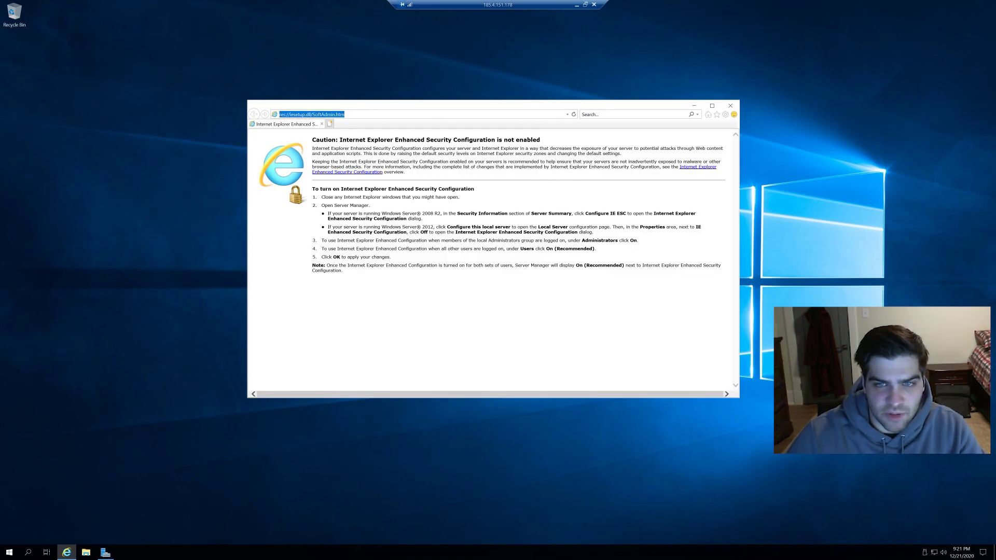
{"action": "left_click_drag", "start_coordinate": [340, 139], "coordinate": [501, 149]}
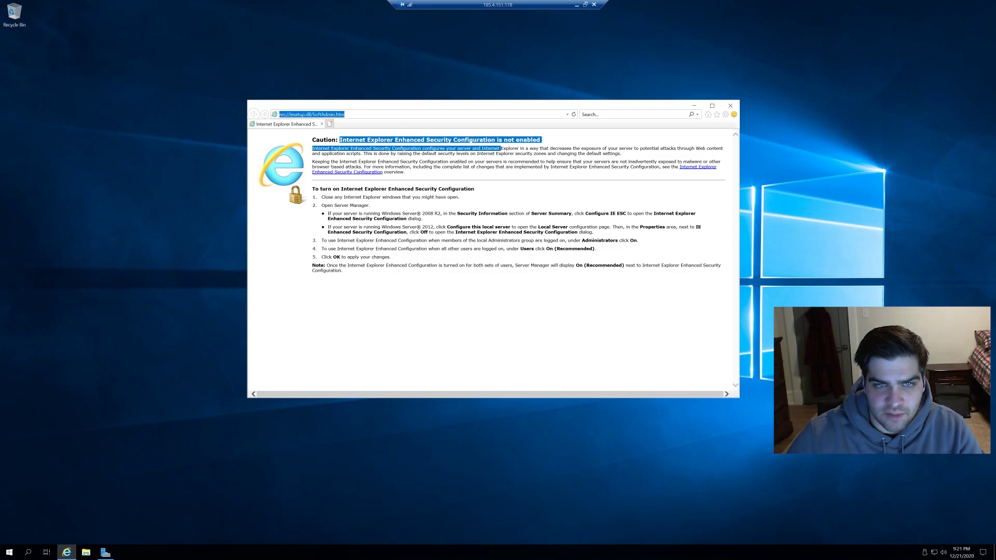
{"action": "type", "text": "www."}
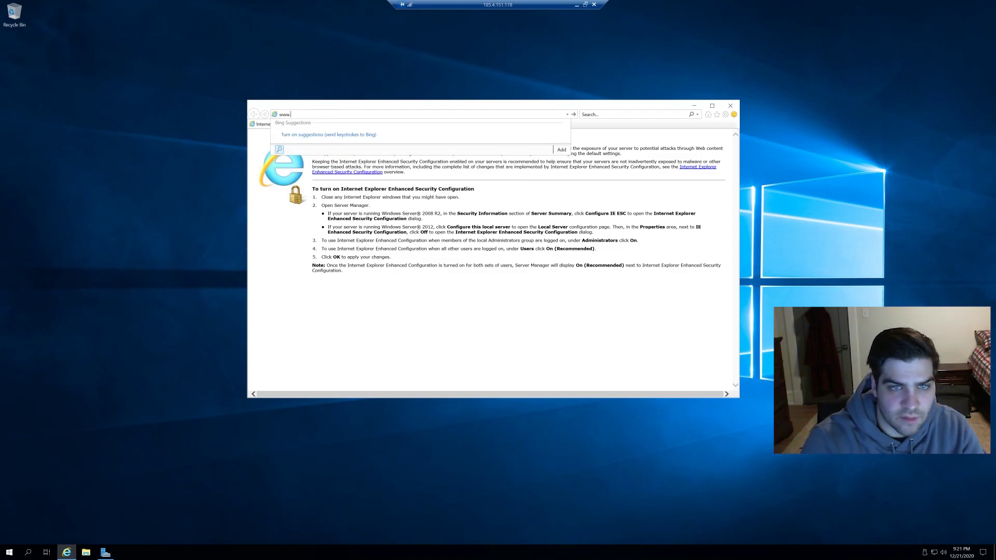
{"action": "type", "text": "google.com"}
{"action": "key", "text": "Return"}
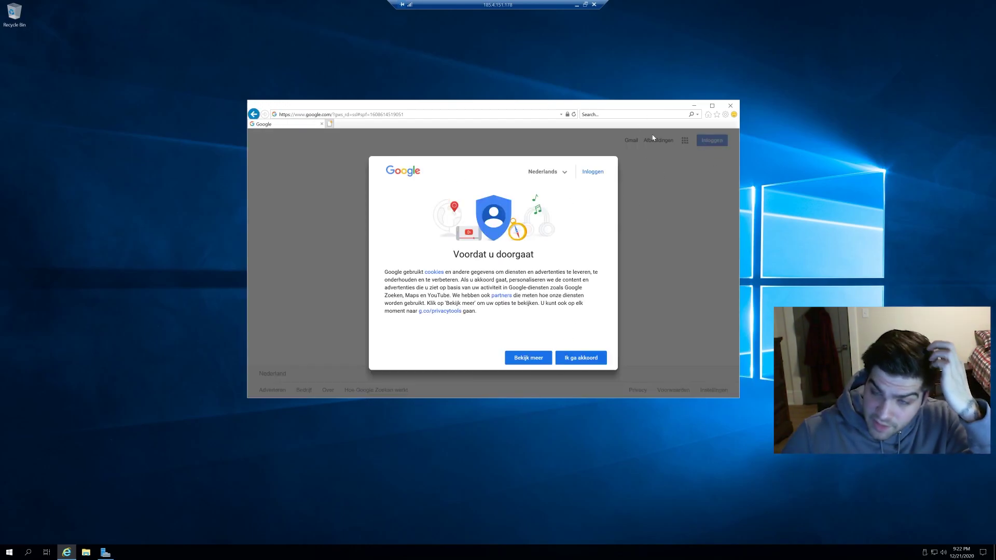
Switch Google's consent notice from Dutch to English and agree to it
{"action": "left_click", "coordinate": [559, 174]}
{"action": "left_click", "coordinate": [537, 219]}
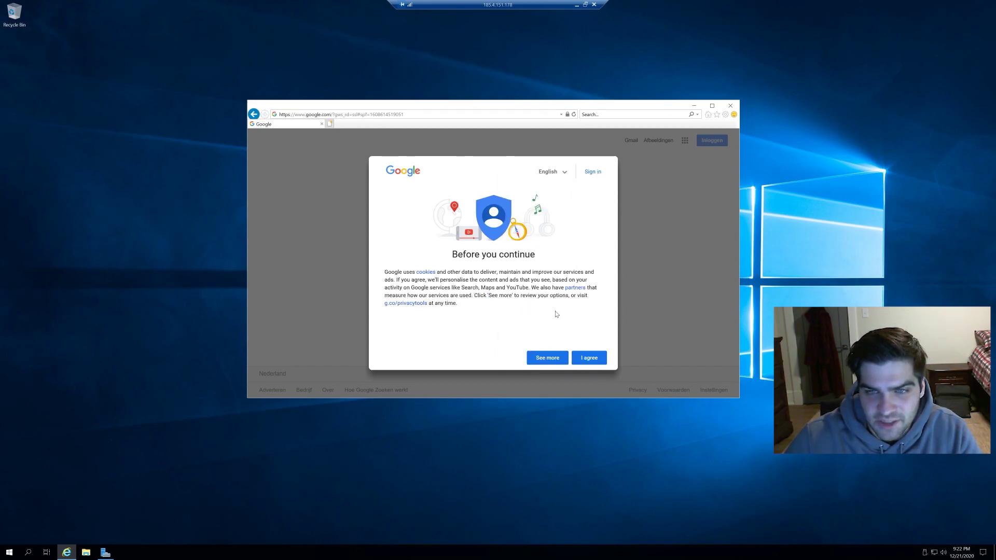
{"action": "left_click", "coordinate": [588, 359]}
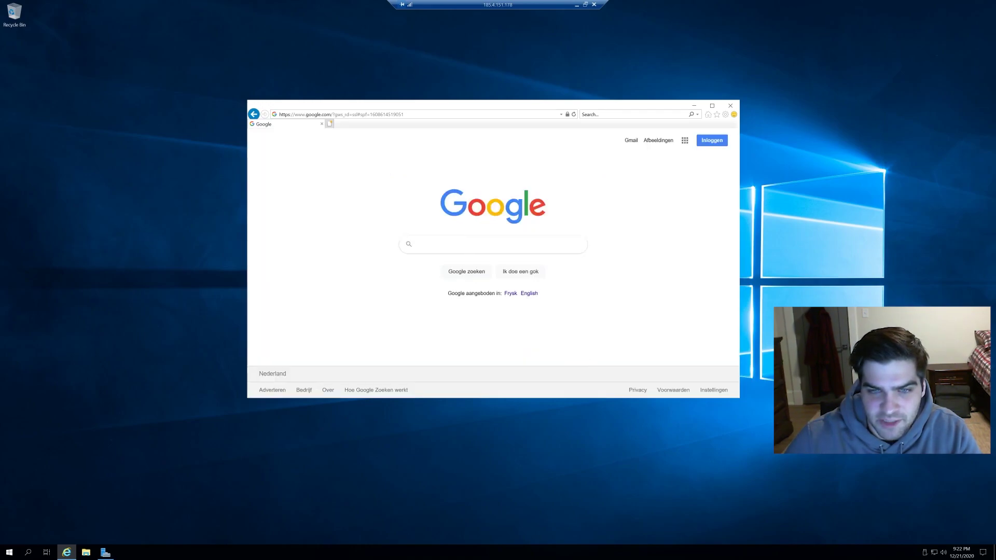
Search Google for "google chrome" and open the official Chrome page from the results
{"action": "type", "text": "google "}
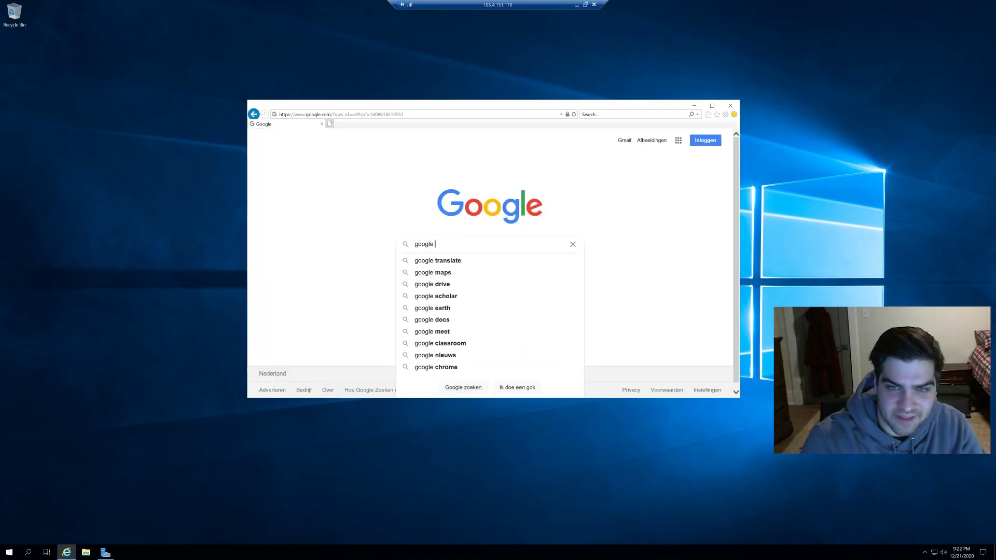
{"action": "type", "text": "chrome"}
{"action": "key", "text": "Return"}
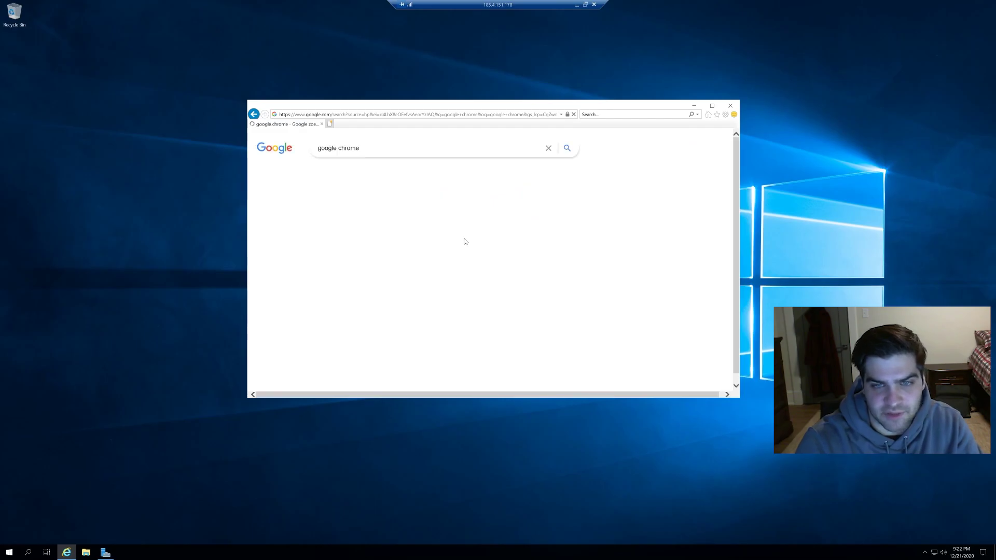
{"action": "scroll", "coordinate": [400, 291], "scroll_direction": "down", "scroll_amount": 3}
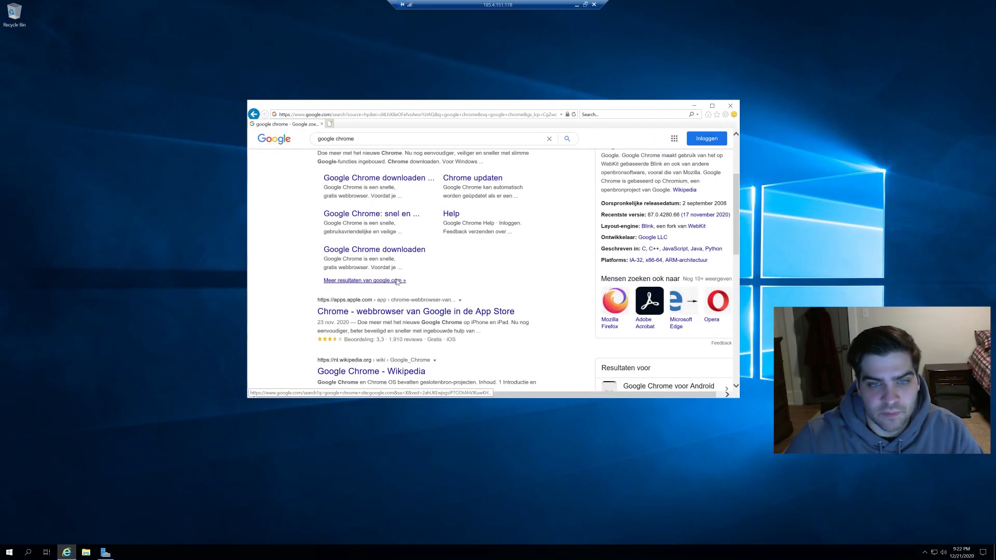
{"action": "scroll", "coordinate": [396, 338], "scroll_direction": "down", "scroll_amount": 1}
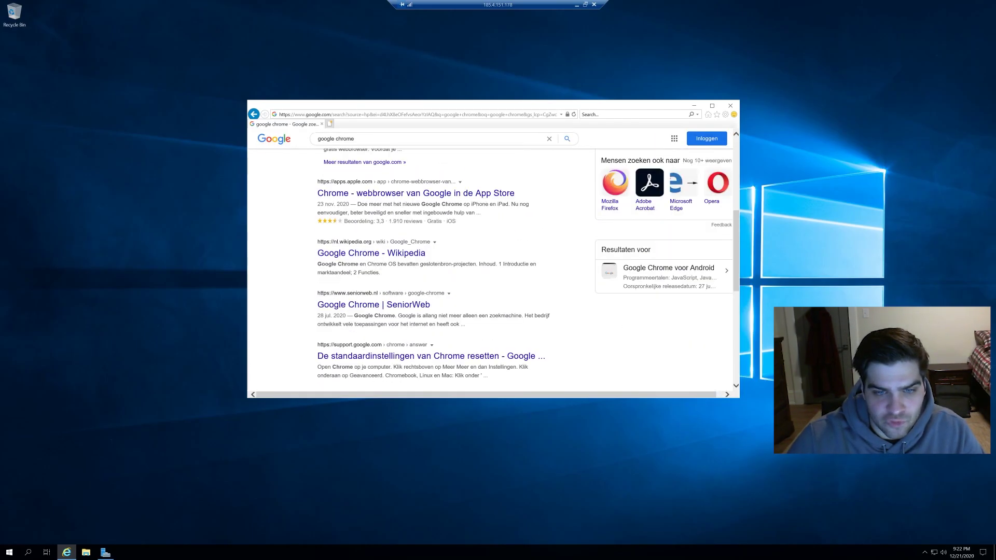
{"action": "scroll", "coordinate": [384, 290], "scroll_direction": "up", "scroll_amount": 5}
{"action": "left_click", "coordinate": [387, 218]}
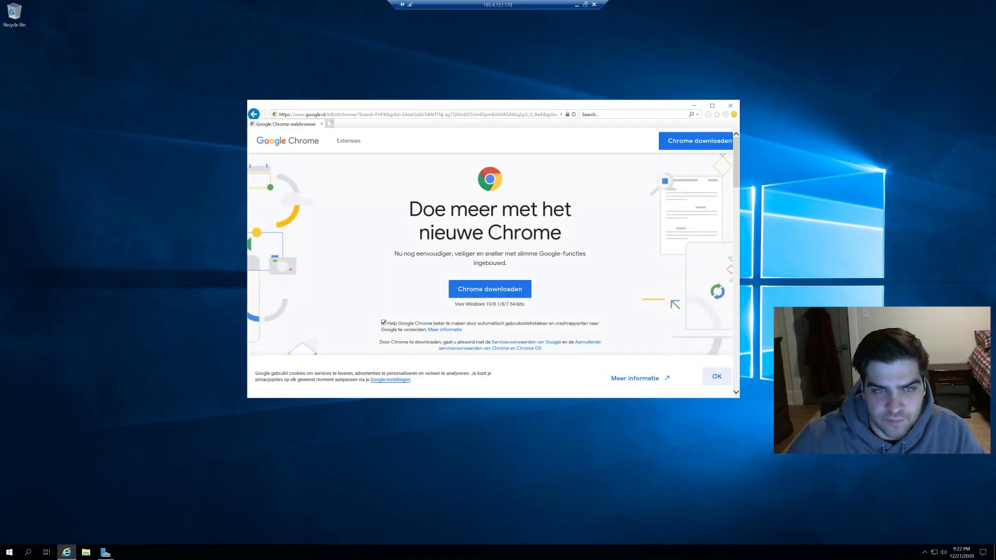
Download Chrome and run ChromeSetup.exe to install it on the server
{"action": "left_click", "coordinate": [501, 292]}
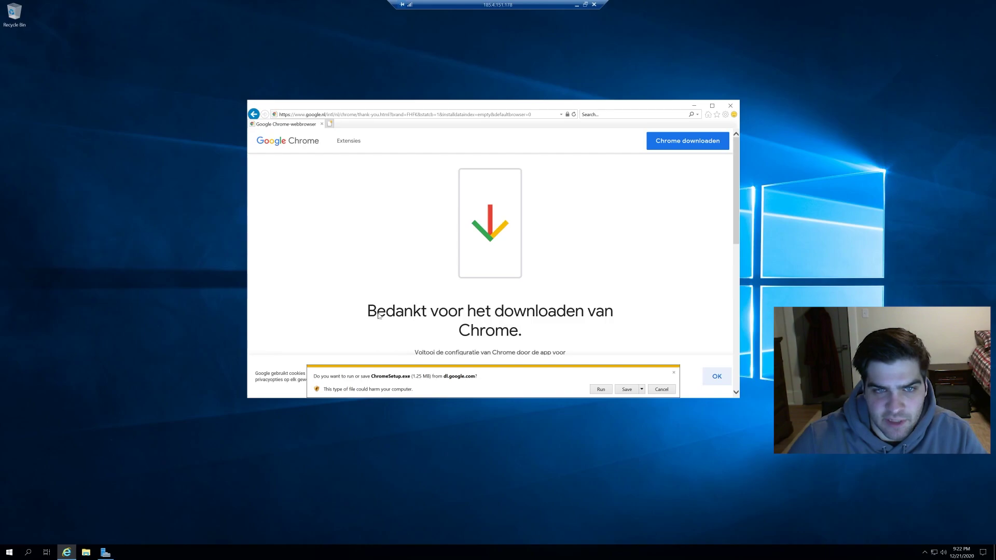
{"action": "left_click", "coordinate": [604, 390]}
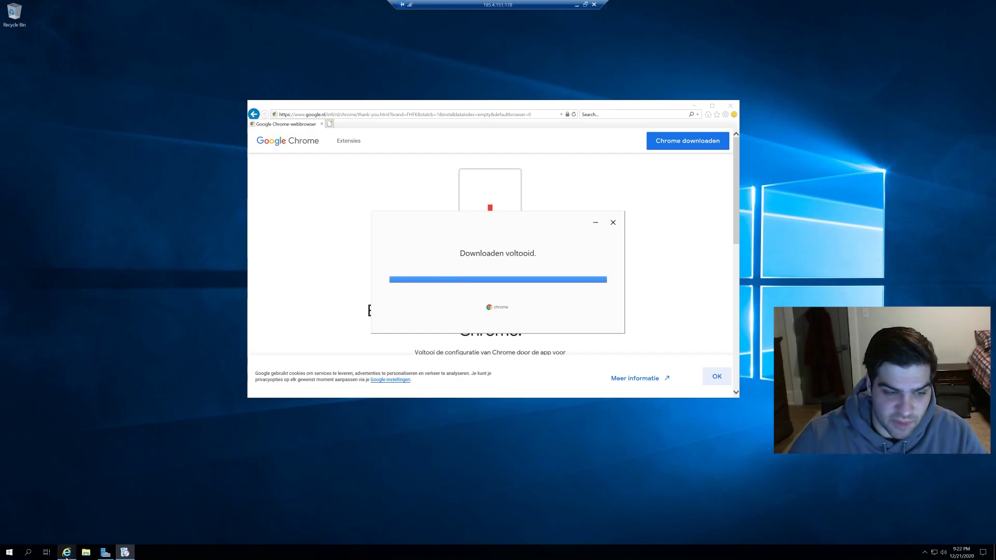
{"action": "mouse_move", "coordinate": [69, 557]}
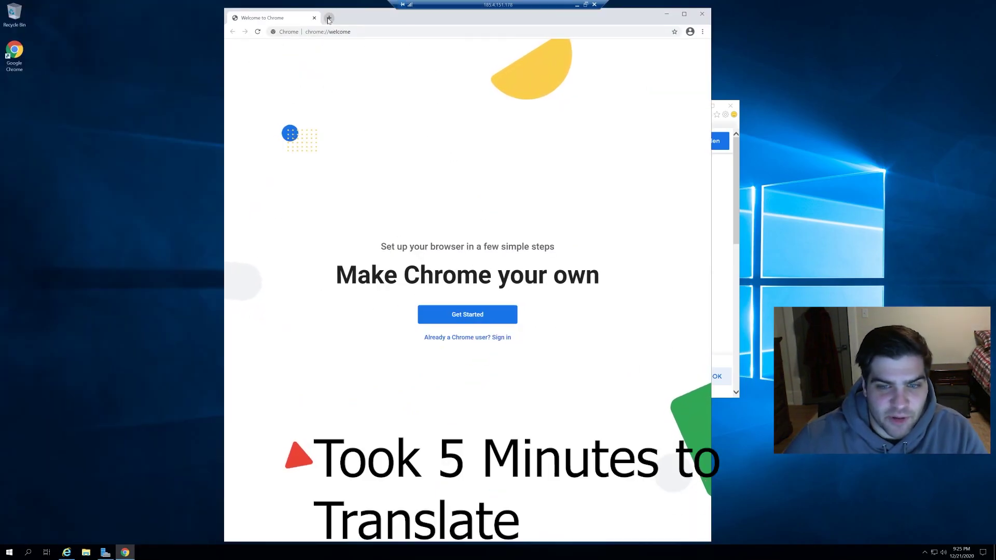
Search for youtube in a new Chrome tab in place of the welcome tab, and close both browser windows
{"action": "key", "text": "ctrl+t"}
{"action": "left_click", "coordinate": [313, 18]}
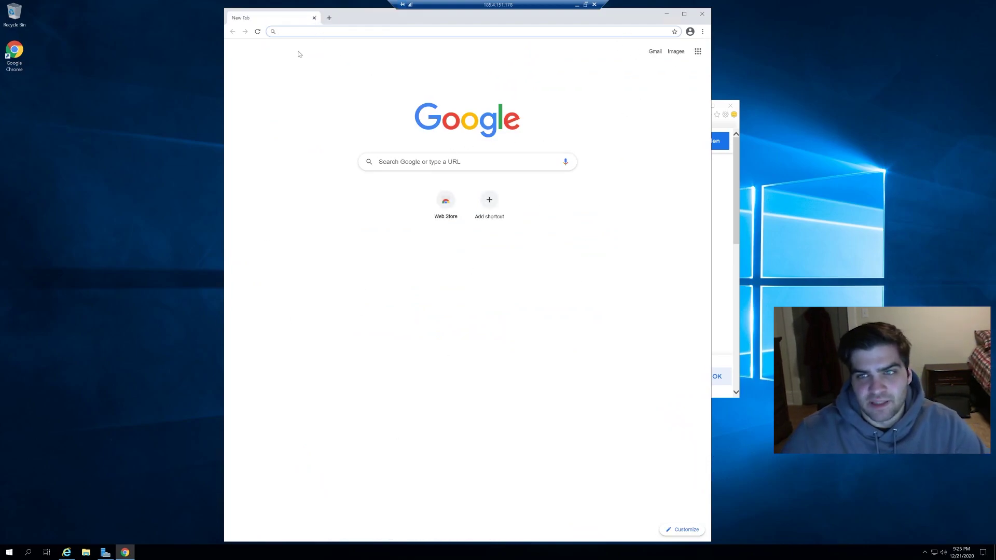
{"action": "type", "text": "youtube"}
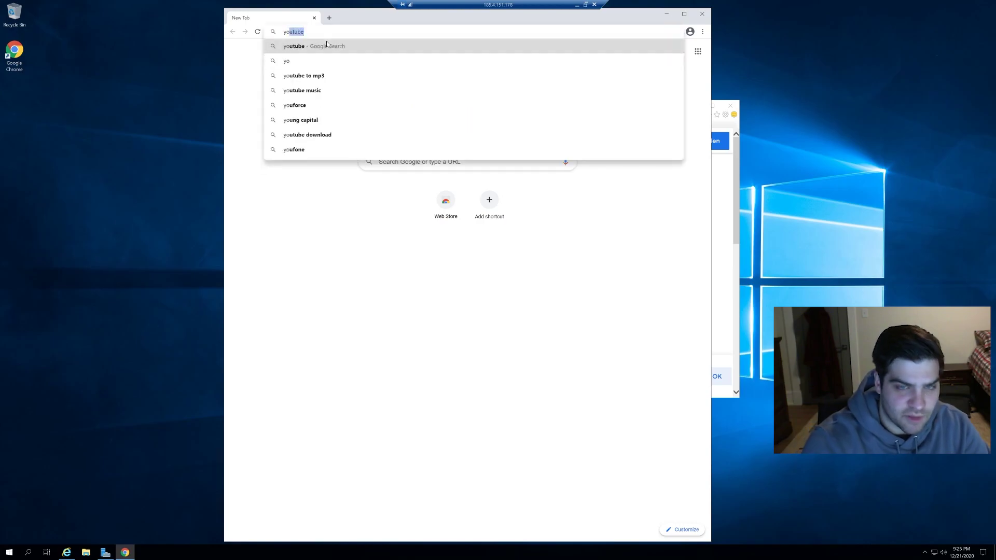
{"action": "left_click", "coordinate": [327, 46]}
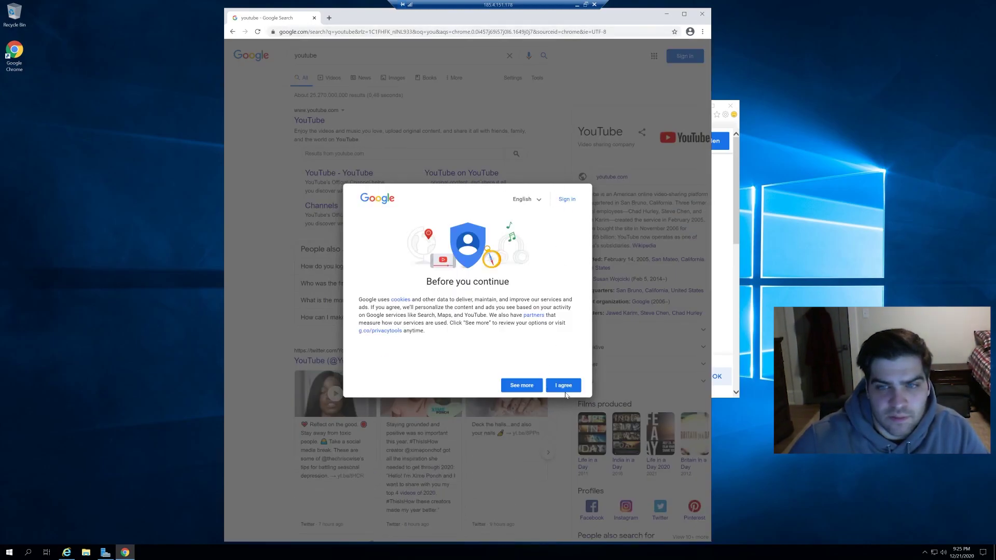
{"action": "left_click", "coordinate": [702, 14]}
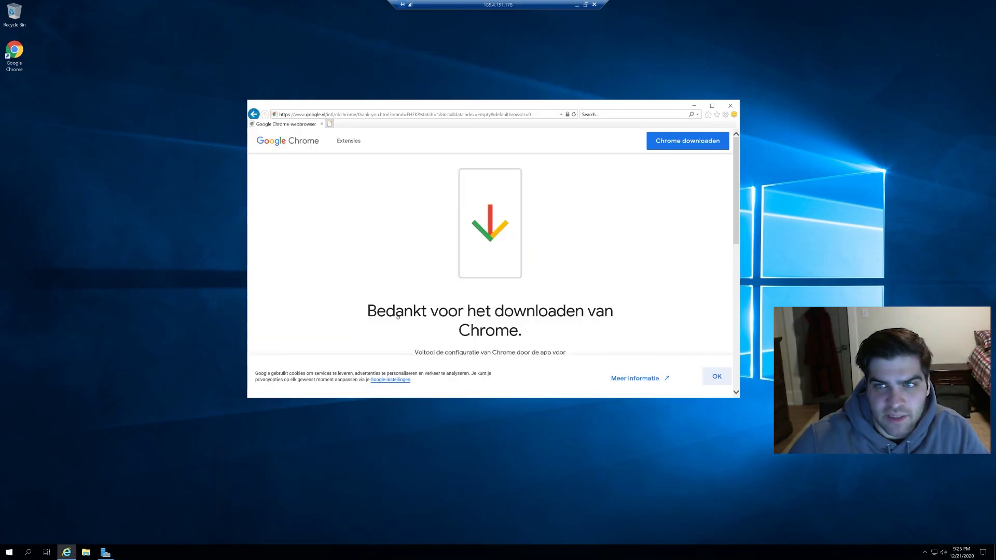
{"action": "left_click", "coordinate": [730, 106]}
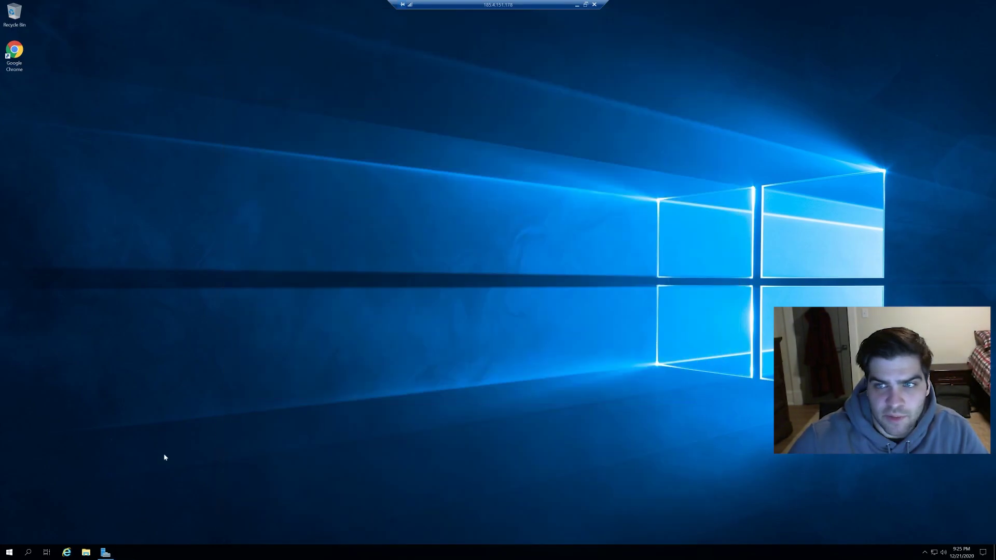
Open the Windows Update settings through a search for "updates", enlarge the window and retry the failed updates
{"action": "left_click", "coordinate": [28, 553]}
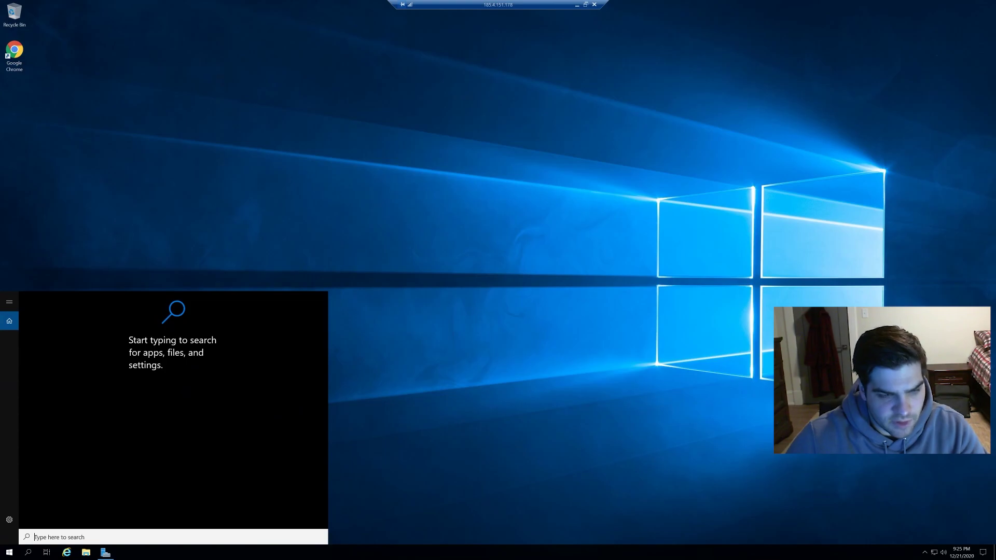
{"action": "type", "text": "updates"}
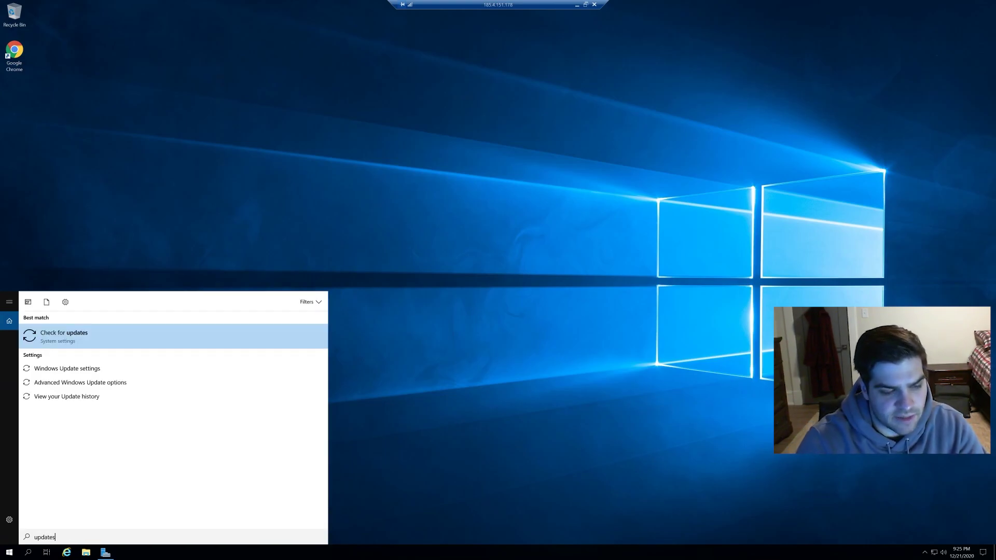
{"action": "key", "text": "Return"}
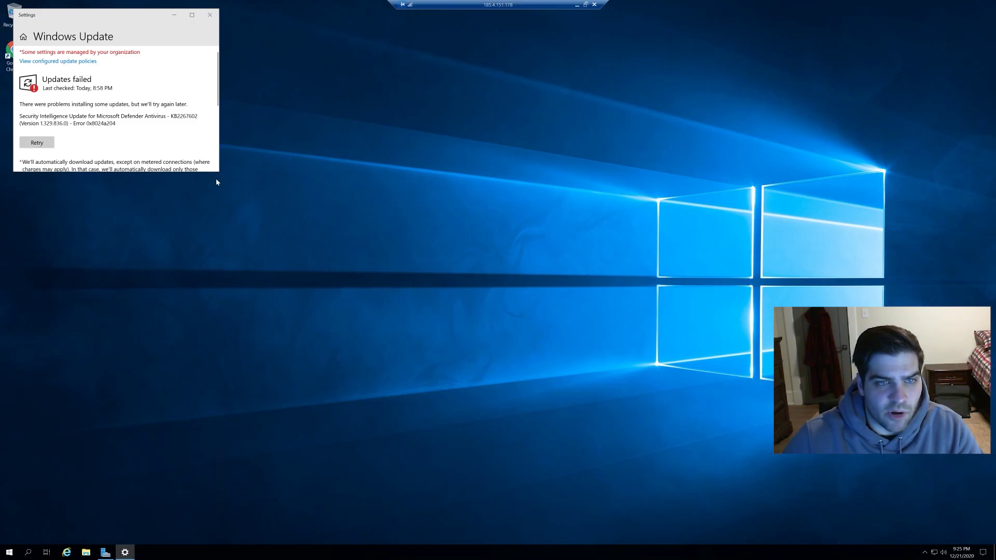
{"action": "scroll", "coordinate": [256, 202], "scroll_direction": "down", "scroll_amount": 1}
{"action": "left_click_drag", "start_coordinate": [220, 173], "coordinate": [506, 389]}
{"action": "left_click_drag", "start_coordinate": [152, 26], "coordinate": [429, 126]}
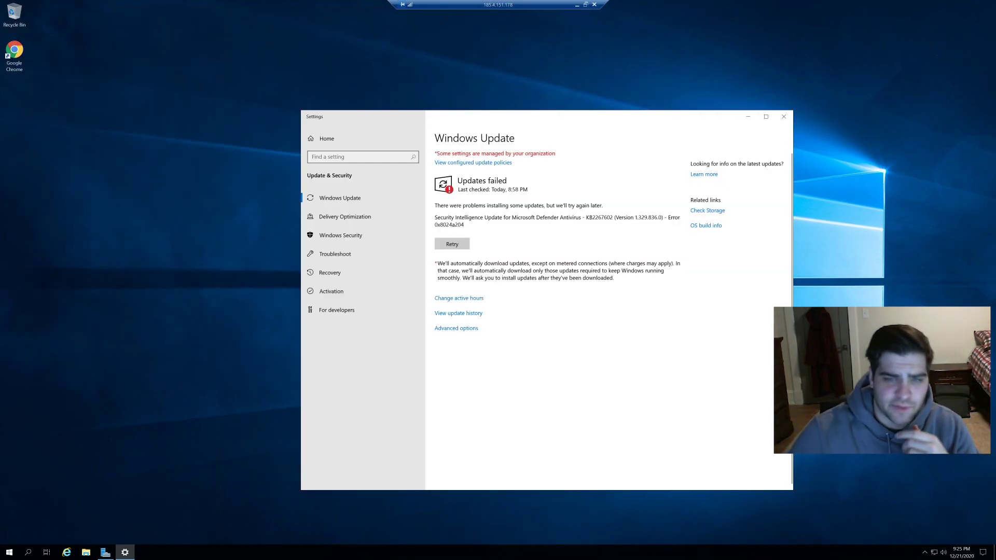
{"action": "left_click_drag", "start_coordinate": [439, 207], "coordinate": [551, 198]}
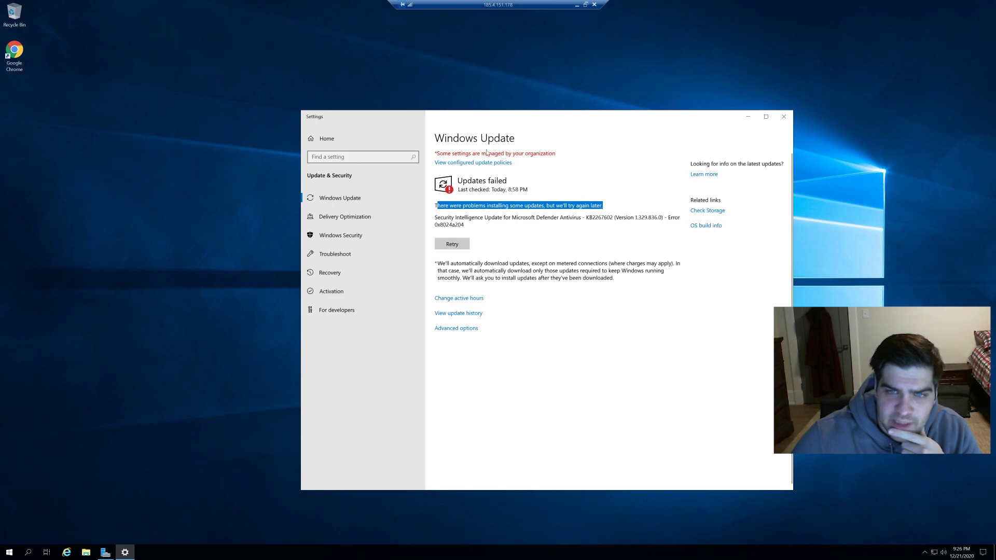
{"action": "left_click", "coordinate": [459, 245]}
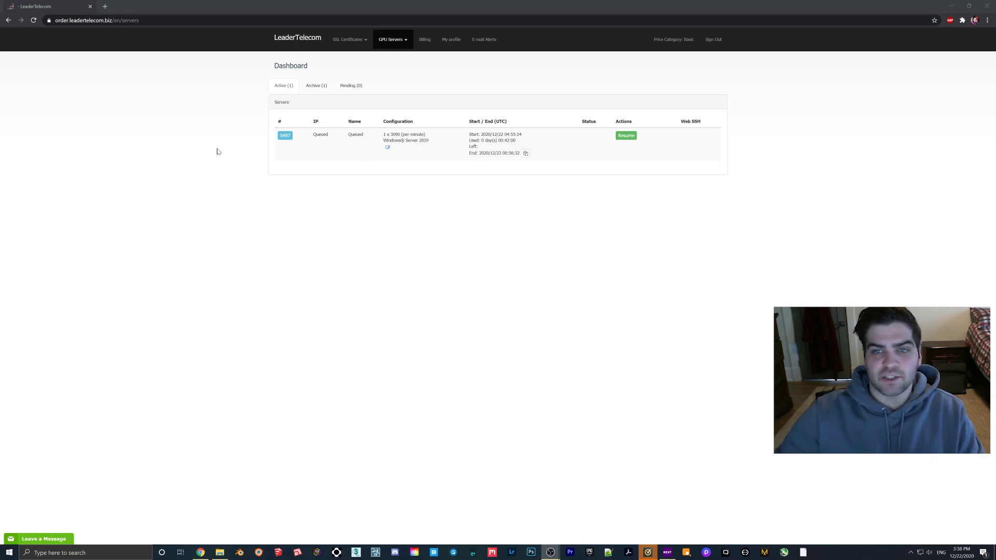
Resume the suspended 1 x 3090 server from the LeaderTelecom dashboard, read the boot-time notice and accept it
{"action": "left_click", "coordinate": [627, 135]}
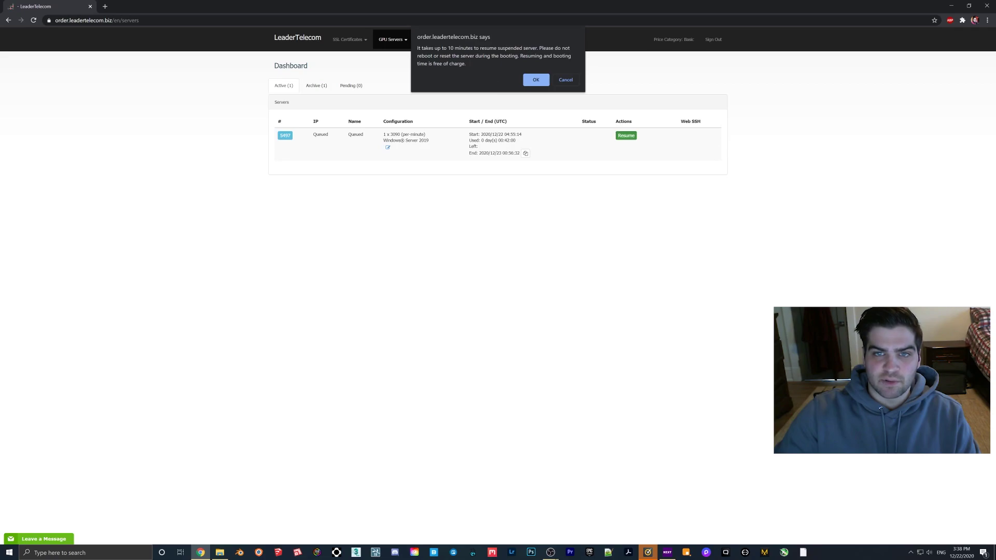
{"action": "mouse_move", "coordinate": [439, 56]}
{"action": "left_mouse_down"}
{"action": "mouse_move", "coordinate": [494, 56]}
{"action": "mouse_move", "coordinate": [453, 56]}
{"action": "left_mouse_up"}
{"action": "left_click", "coordinate": [453, 56]}
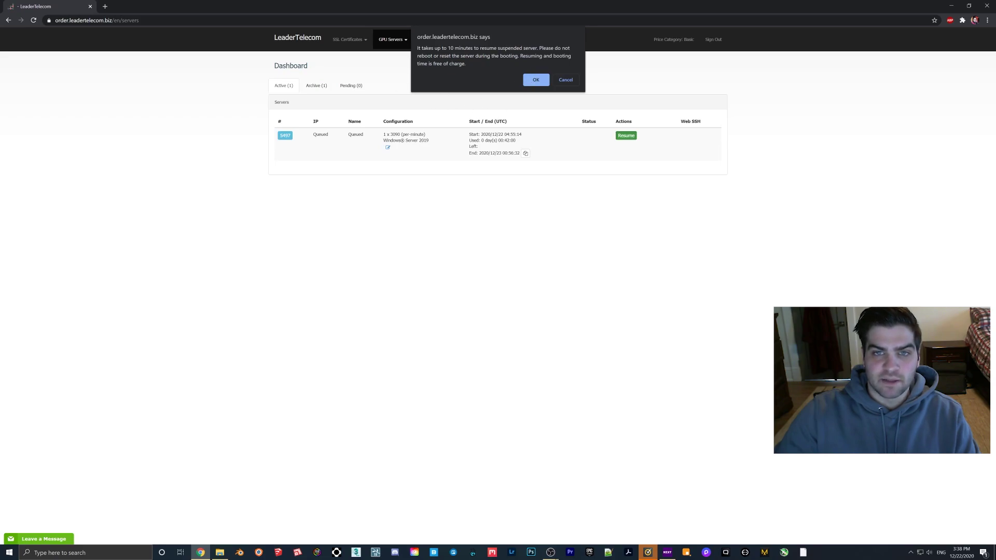
{"action": "left_click_drag", "start_coordinate": [468, 64], "coordinate": [417, 47]}
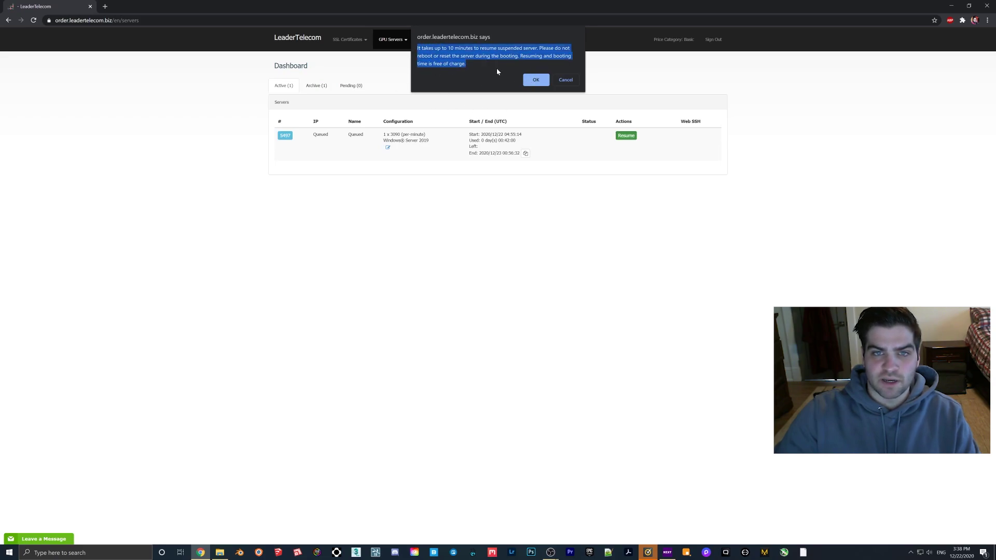
{"action": "left_click", "coordinate": [529, 83]}
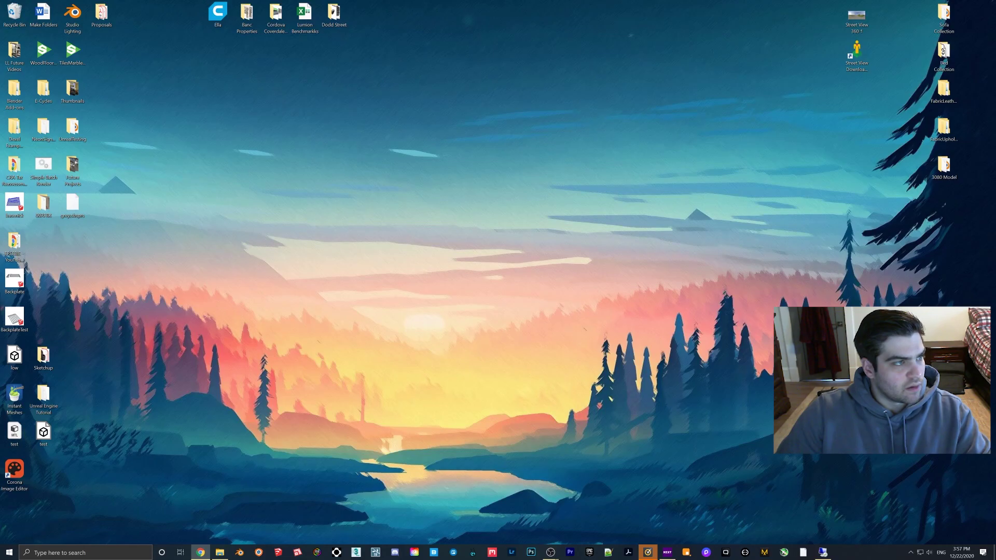
Switch to the Remote Desktop session of the resumed server and minimise Server Manager
{"action": "left_click", "coordinate": [822, 552]}
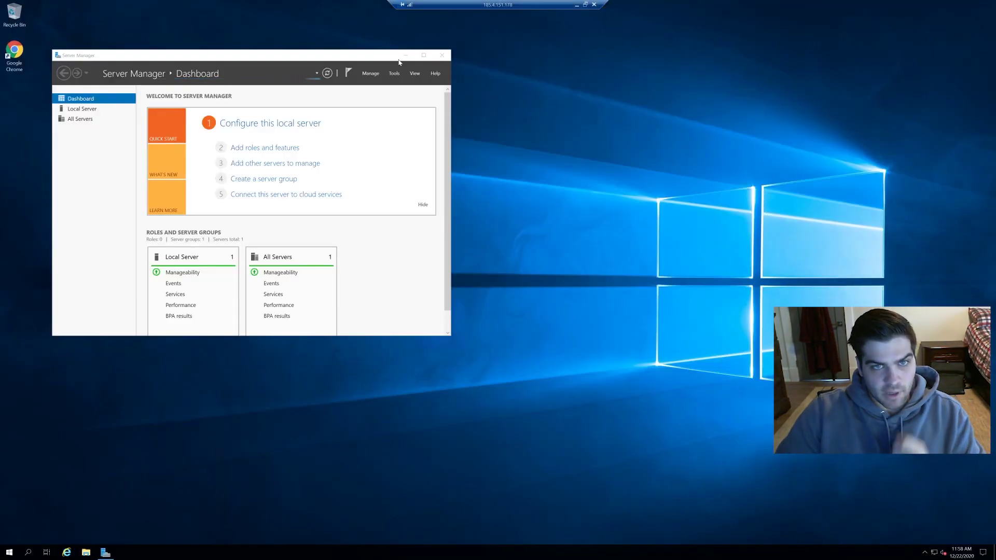
{"action": "left_click", "coordinate": [105, 552]}
Open the Windows Update settings through a search for "updates", enlarge and reposition the window, check for updates and close it
{"action": "left_click", "coordinate": [10, 553]}
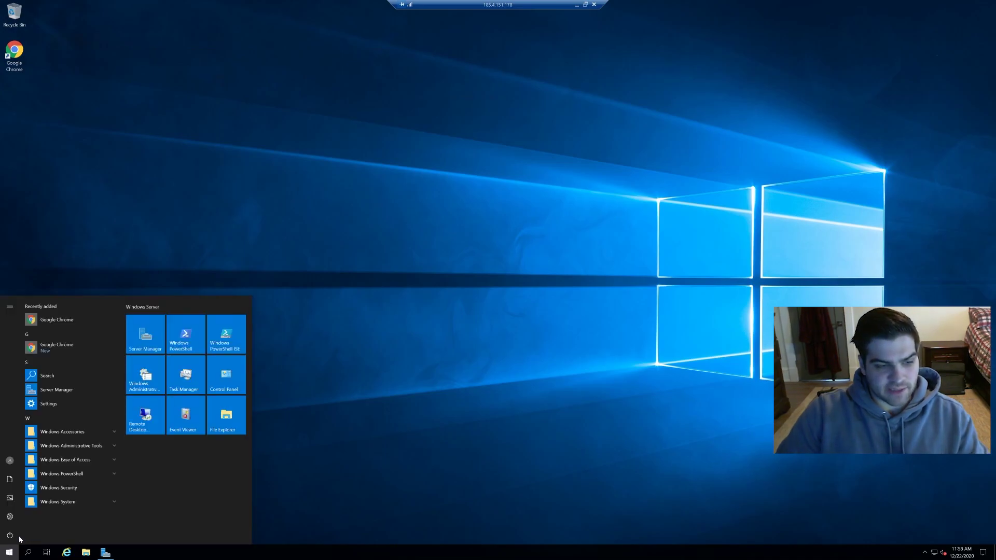
{"action": "left_click", "coordinate": [28, 553]}
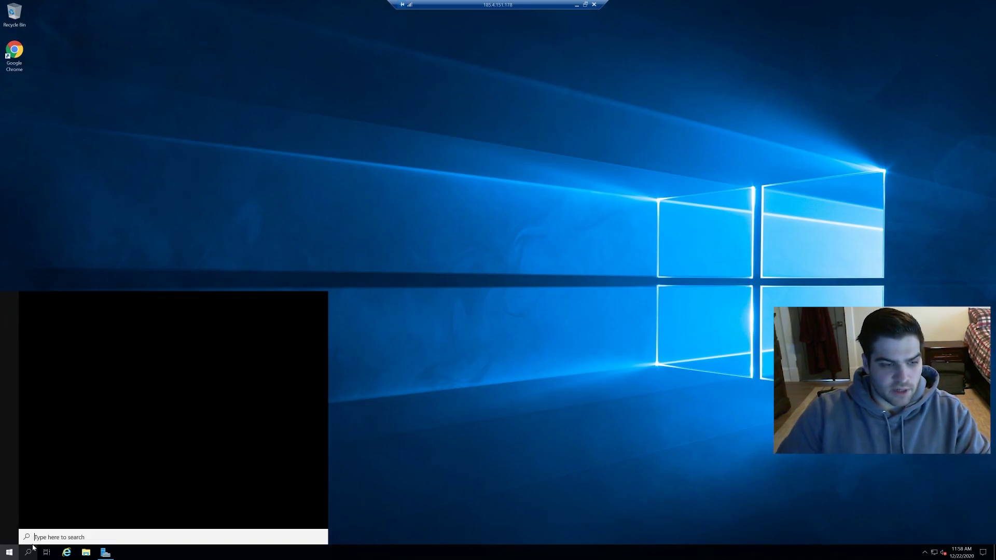
{"action": "type", "text": "u"}
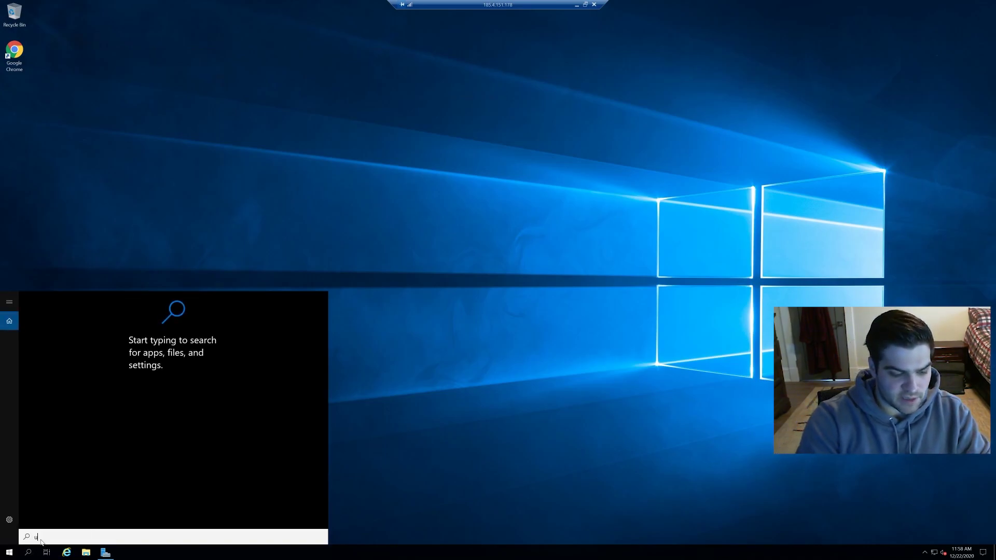
{"action": "type", "text": "pdates"}
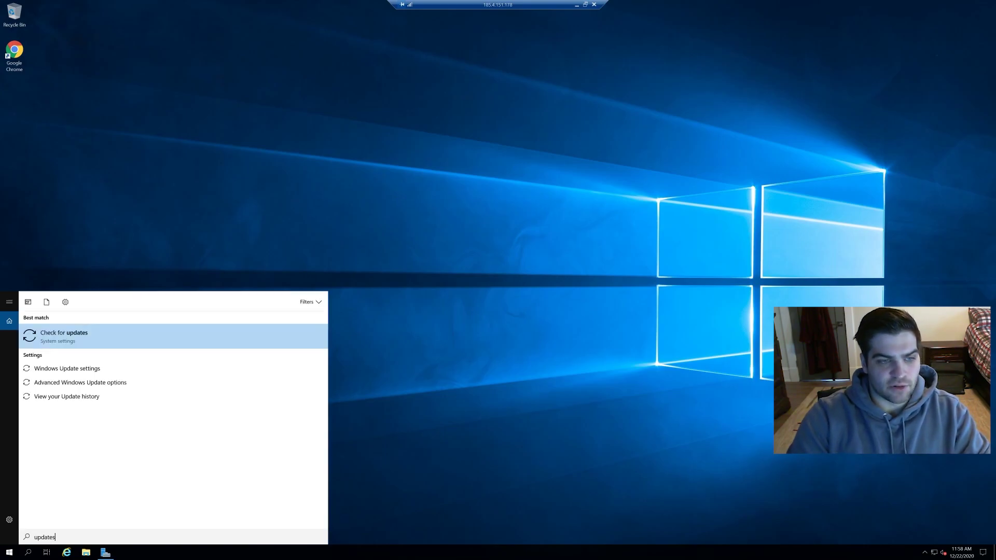
{"action": "key", "text": "Return"}
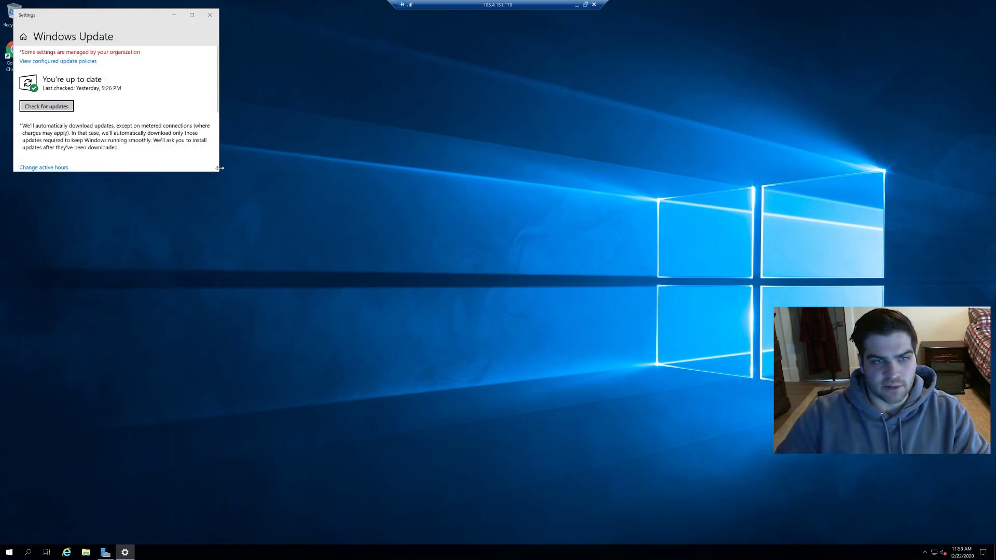
{"action": "left_click_drag", "start_coordinate": [219, 172], "coordinate": [585, 392]}
{"action": "left_click_drag", "start_coordinate": [103, 17], "coordinate": [399, 70]}
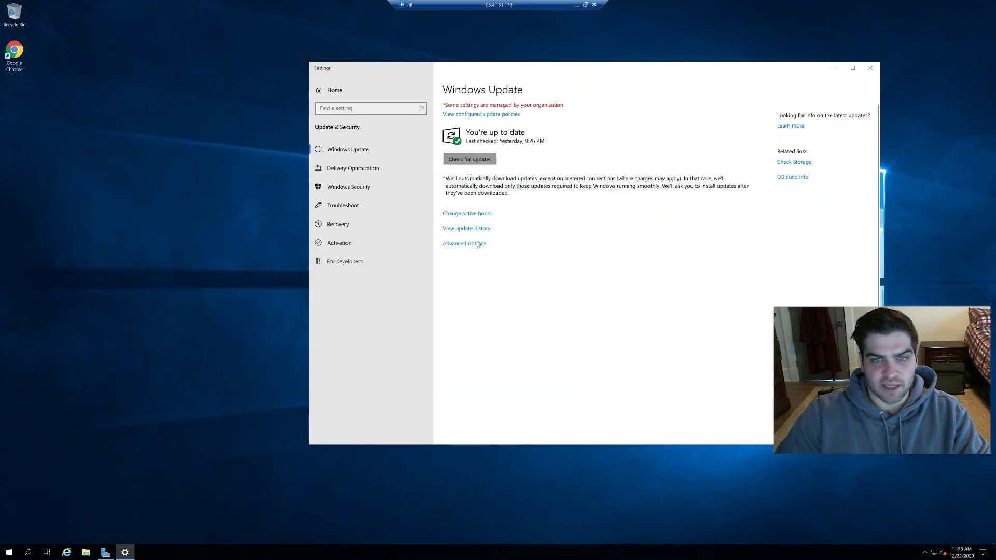
{"action": "left_click", "coordinate": [472, 160]}
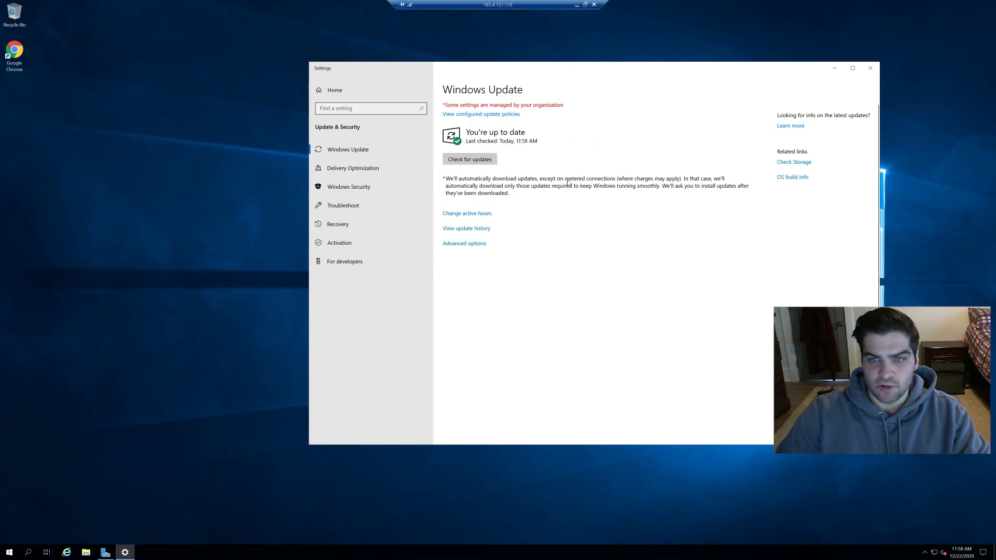
{"action": "left_click", "coordinate": [874, 71]}
Open Chrome and set Google Chrome as the default web browser in the Default apps settings
{"action": "double_click", "coordinate": [21, 54]}
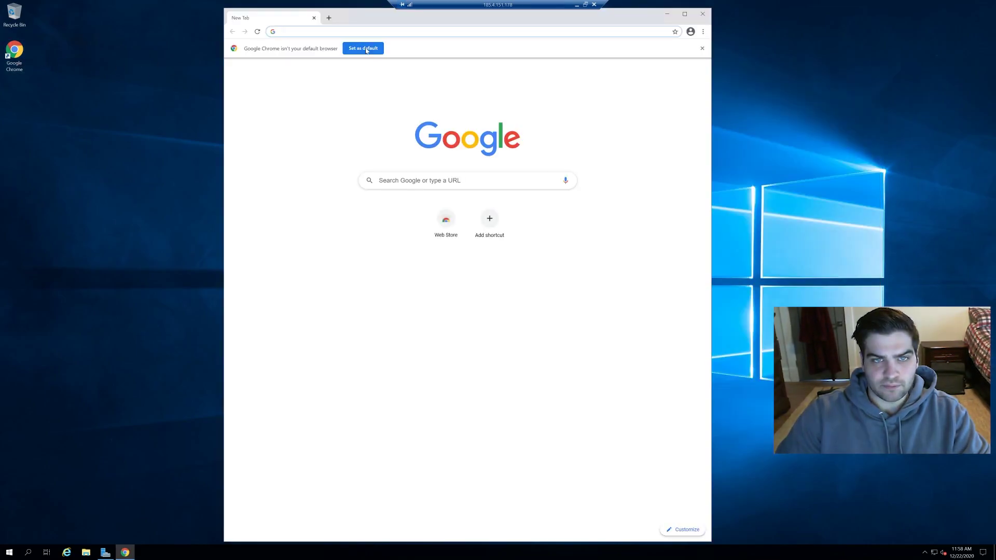
{"action": "left_click", "coordinate": [364, 49]}
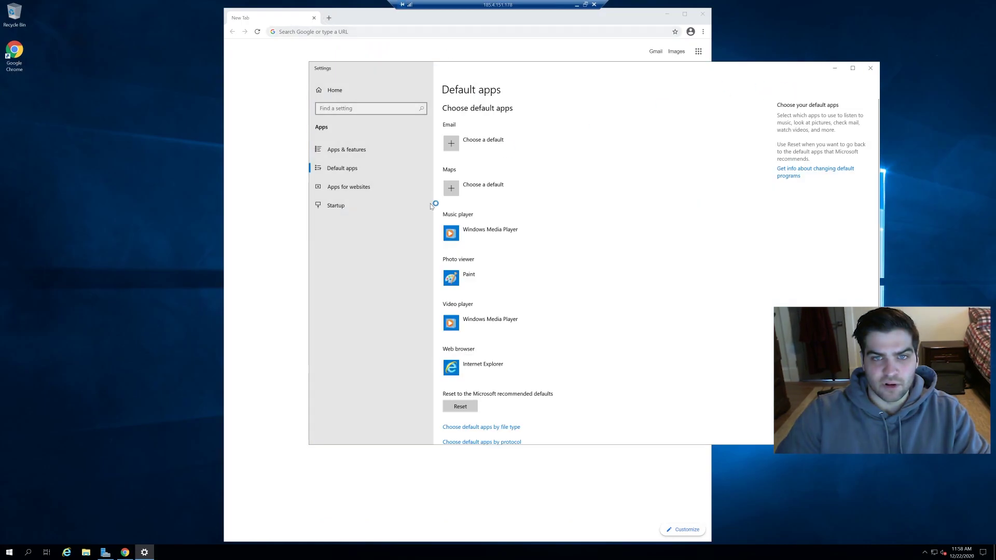
{"action": "left_click", "coordinate": [506, 369]}
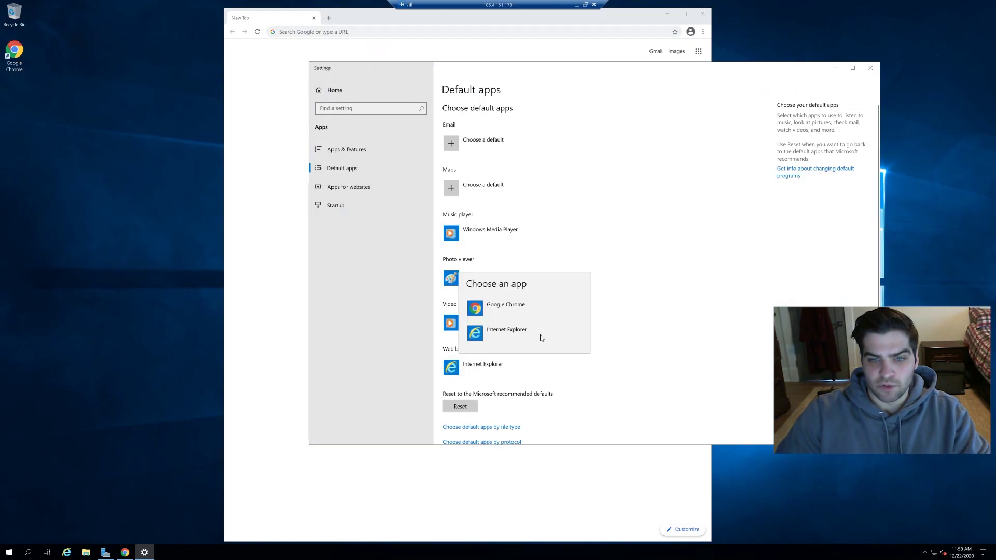
{"action": "left_click", "coordinate": [520, 311]}
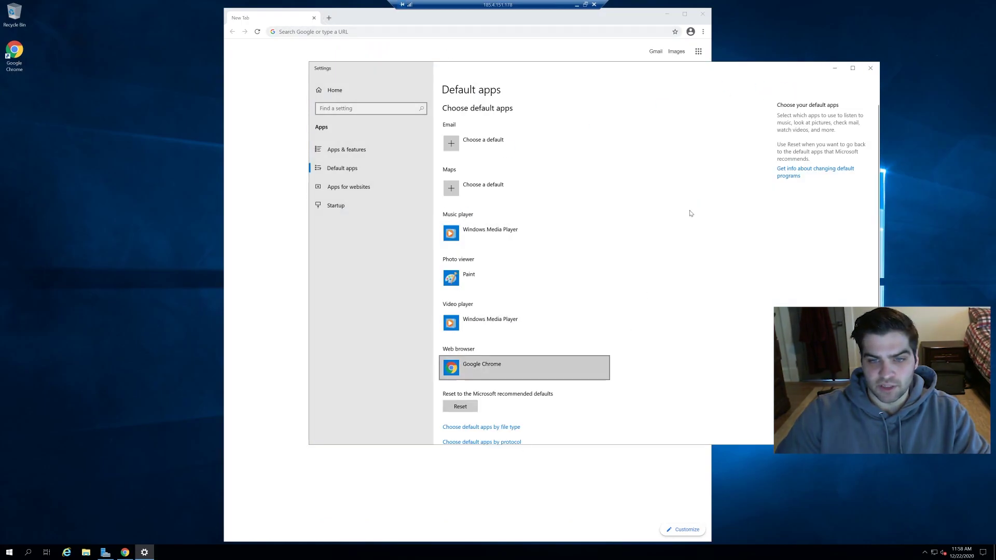
{"action": "left_click", "coordinate": [871, 69]}
Search for "geforce experience" in Chrome and agree to Google's cookie notice
{"action": "left_click", "coordinate": [283, 32]}
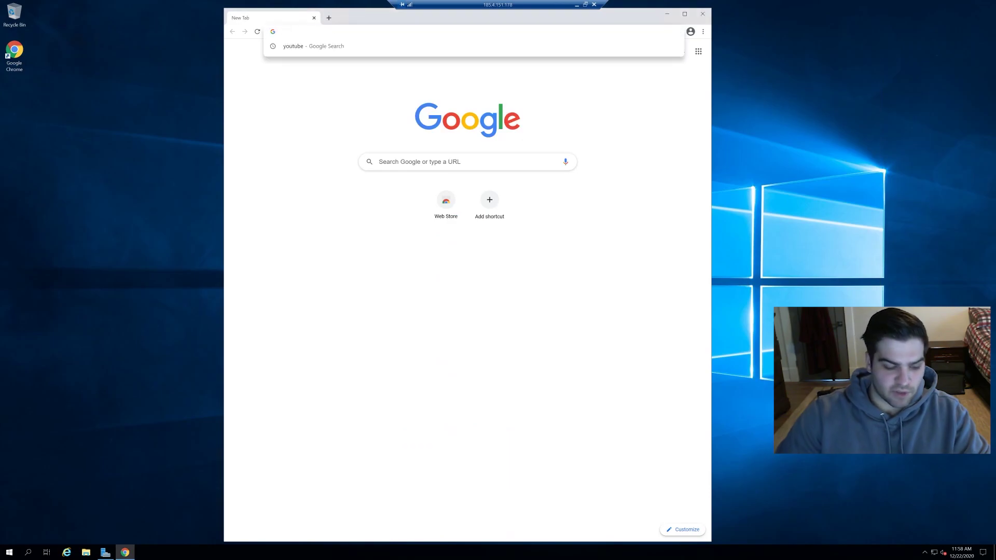
{"action": "type", "text": "geforce experience"}
{"action": "key", "text": "Return"}
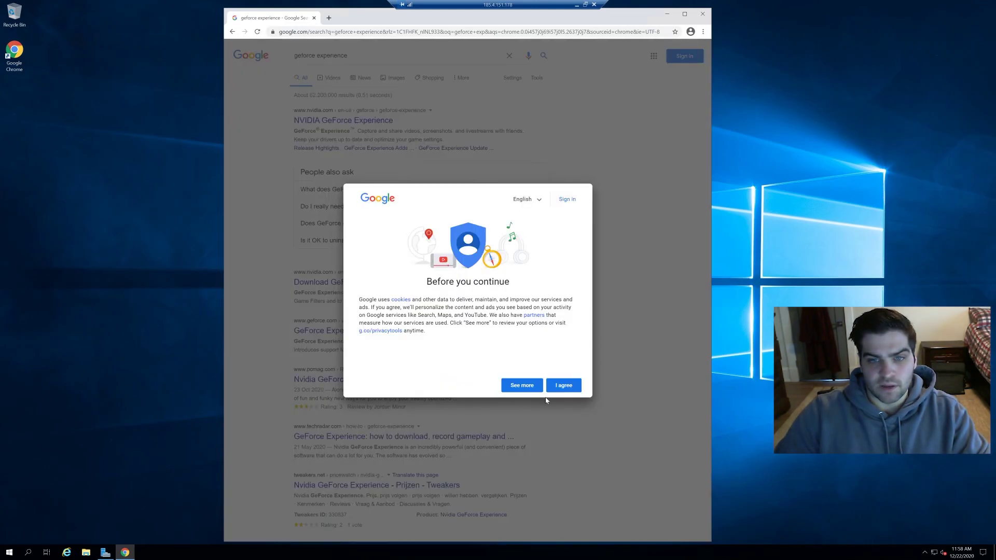
{"action": "left_click", "coordinate": [562, 393]}
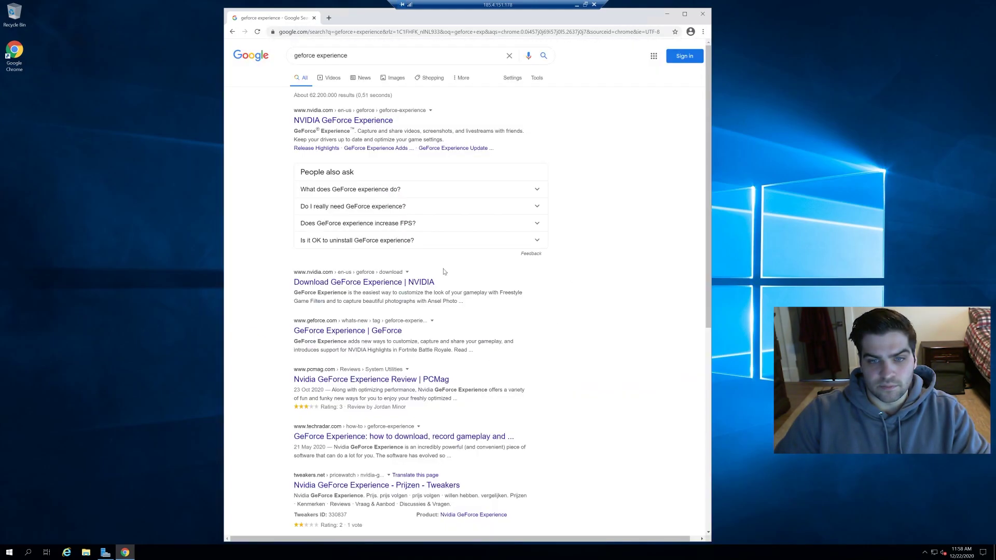
Download the installer from NVIDIA's GeForce Experience page, translated to English in a maximised window, and run it
{"action": "left_click", "coordinate": [360, 121]}
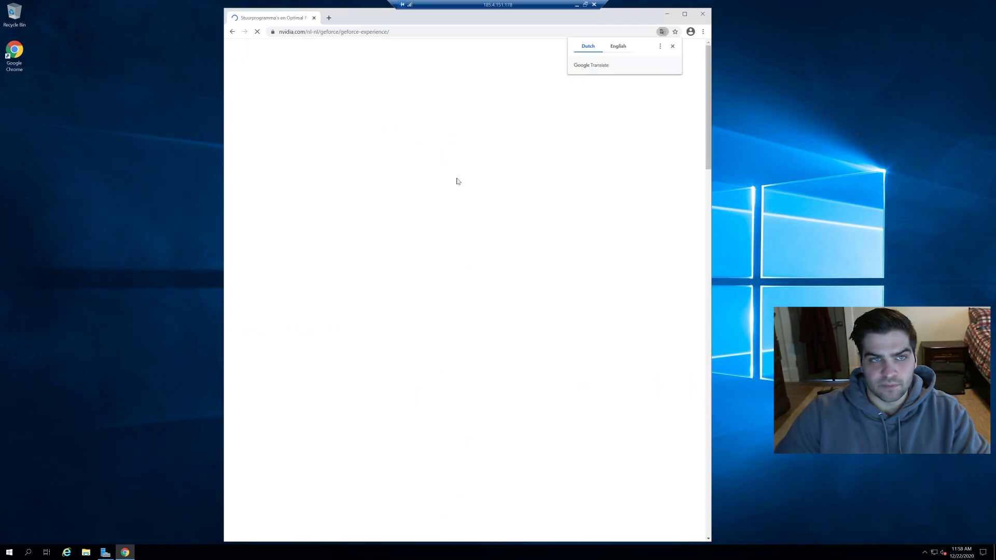
{"action": "left_click", "coordinate": [622, 48]}
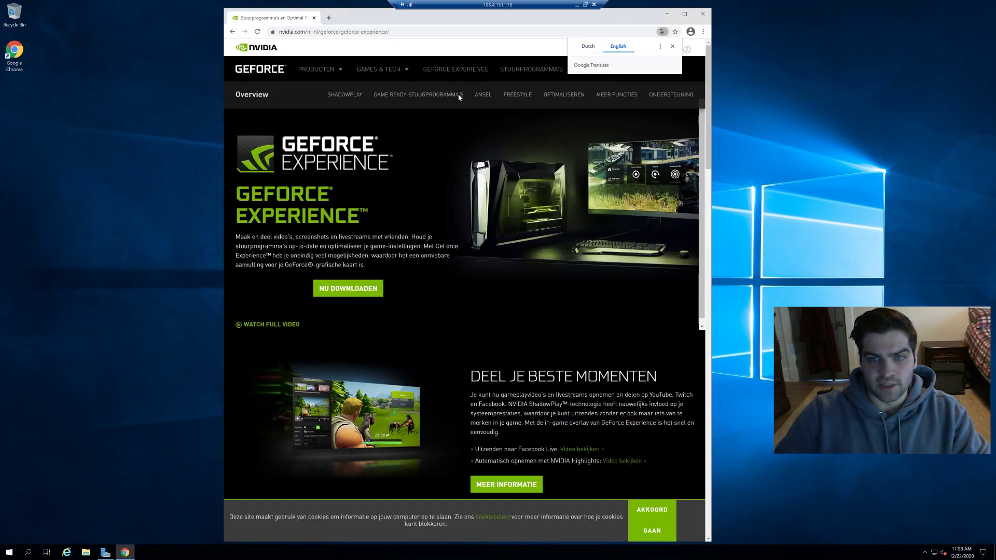
{"action": "left_click", "coordinate": [685, 14]}
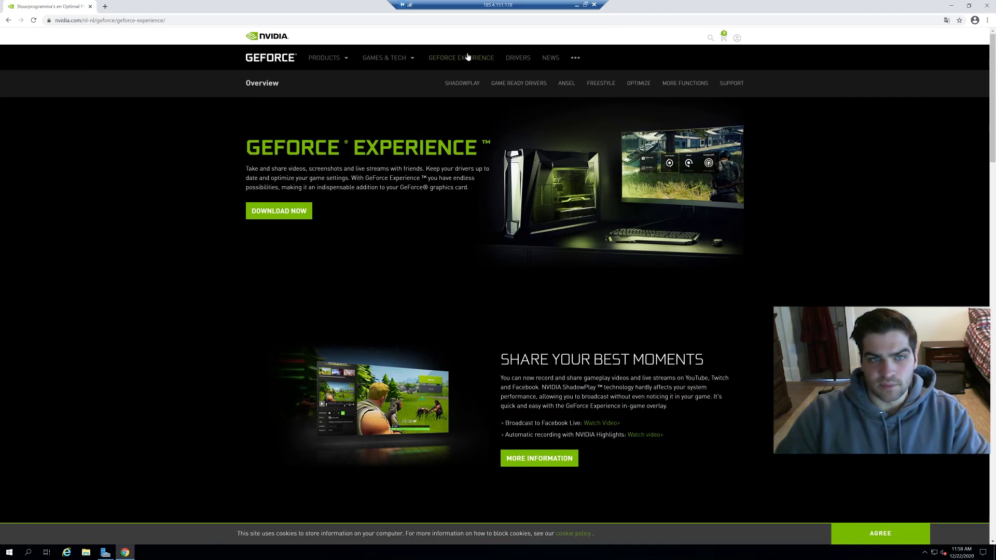
{"action": "left_click", "coordinate": [293, 213]}
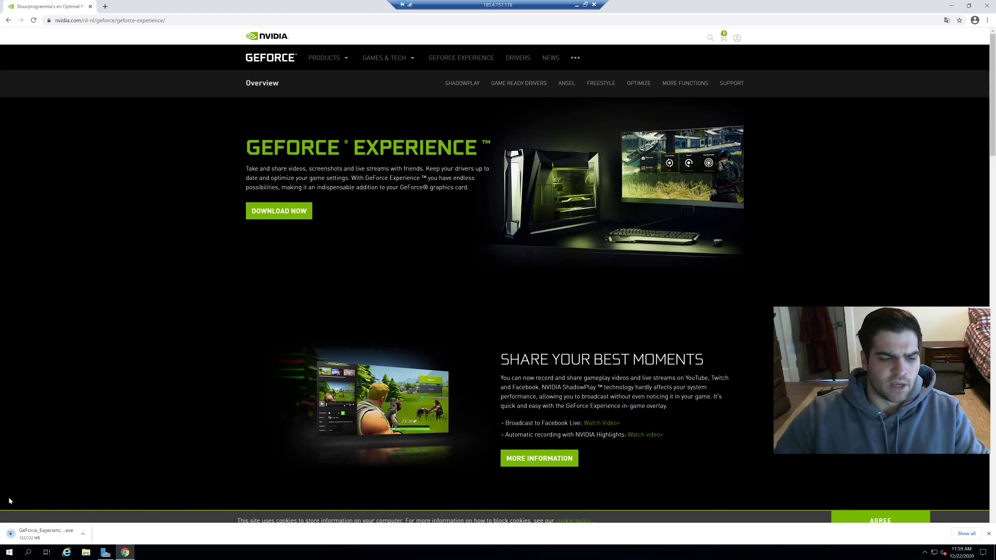
{"action": "left_click", "coordinate": [30, 555]}
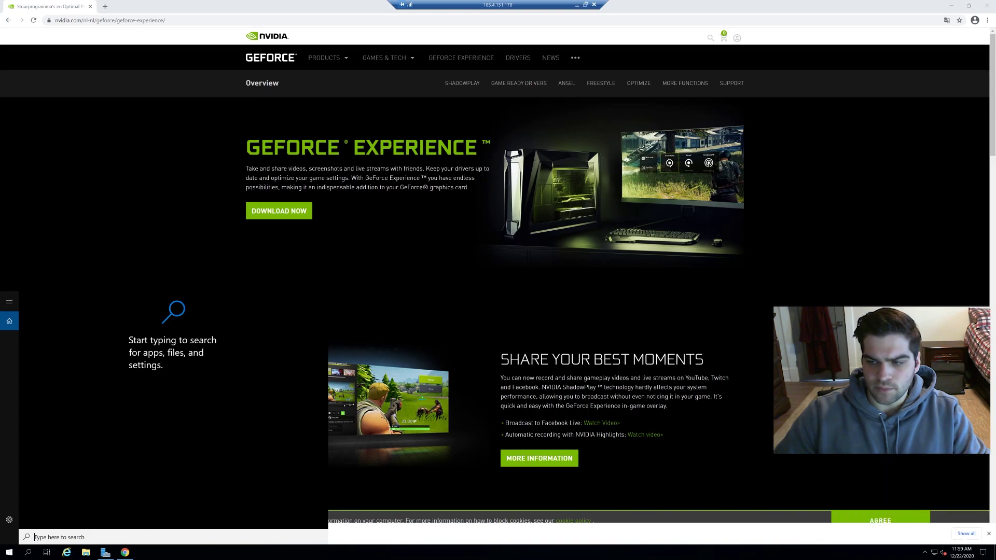
{"action": "left_click", "coordinate": [29, 553]}
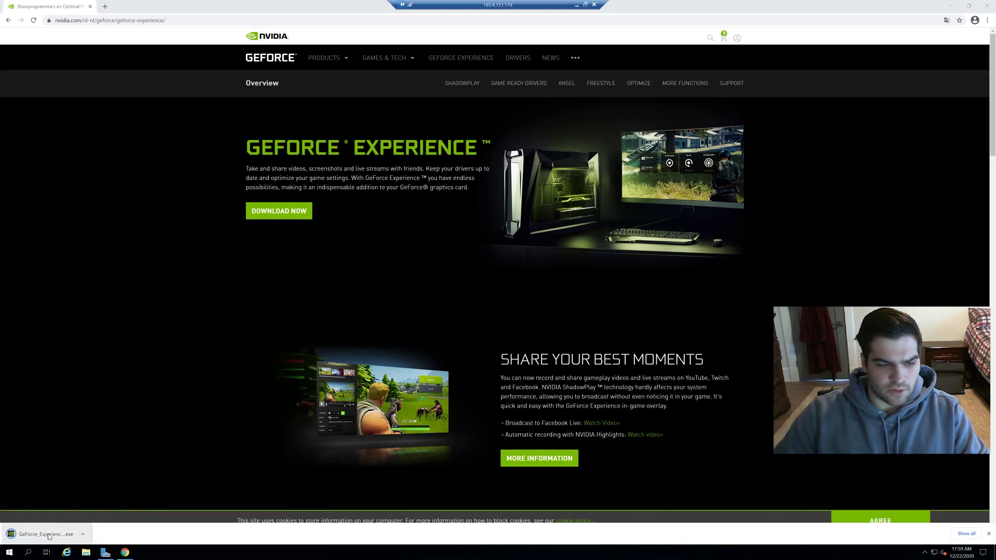
{"action": "left_click", "coordinate": [29, 553]}
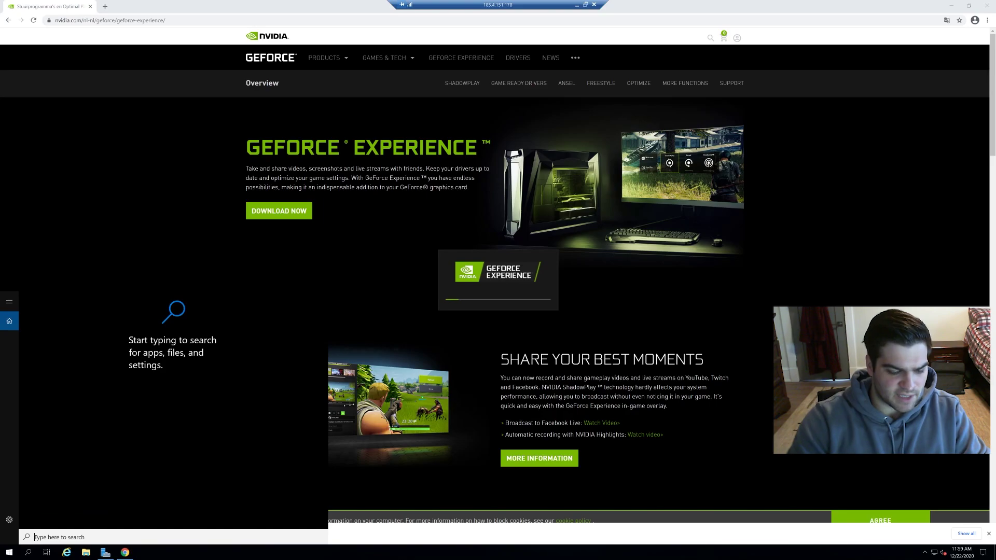
{"action": "type", "text": "update"}
{"action": "key", "text": "Return"}
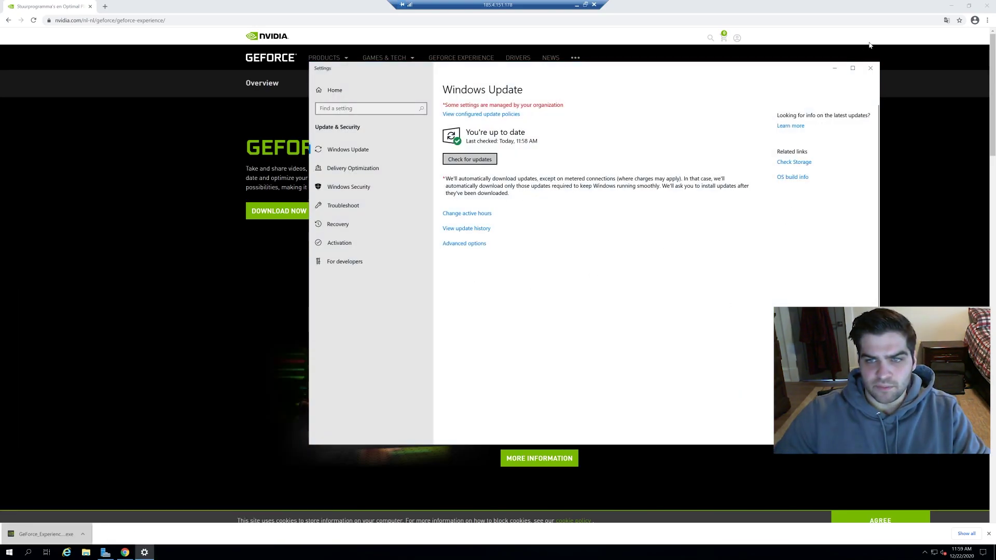
{"action": "left_click", "coordinate": [225, 410]}
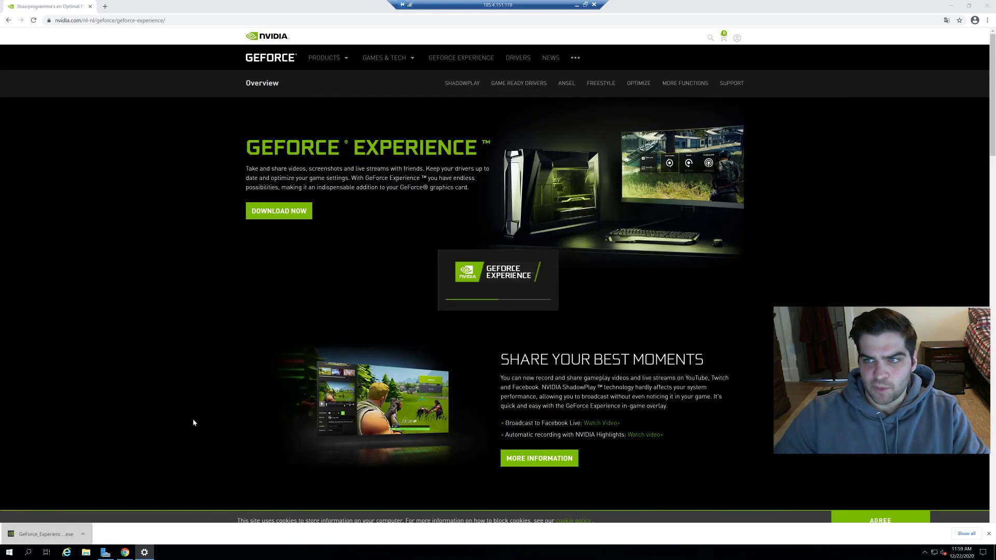
Search Windows for "about", examine the server's device and Windows specifications, and close Settings
{"action": "left_click", "coordinate": [28, 553]}
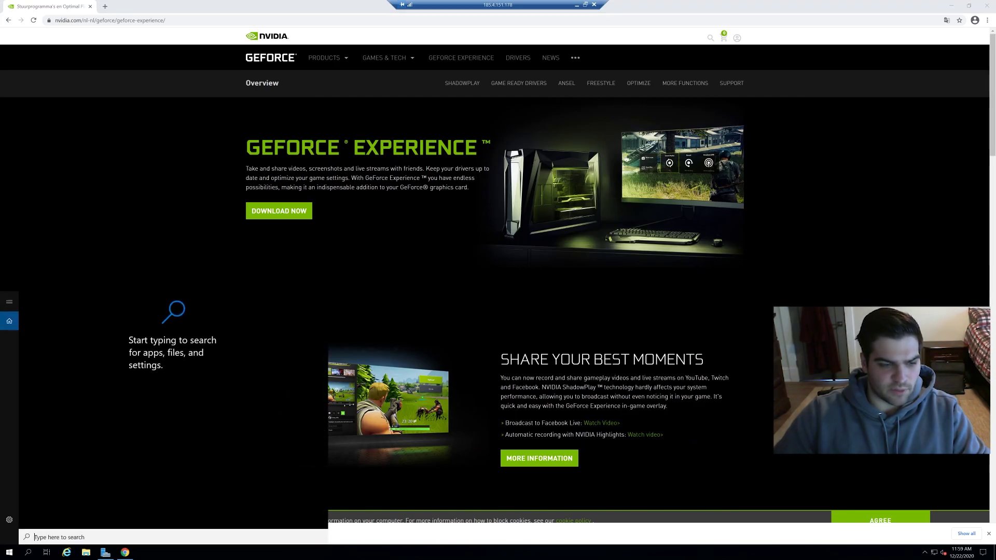
{"action": "type", "text": "about"}
{"action": "key", "text": "Return"}
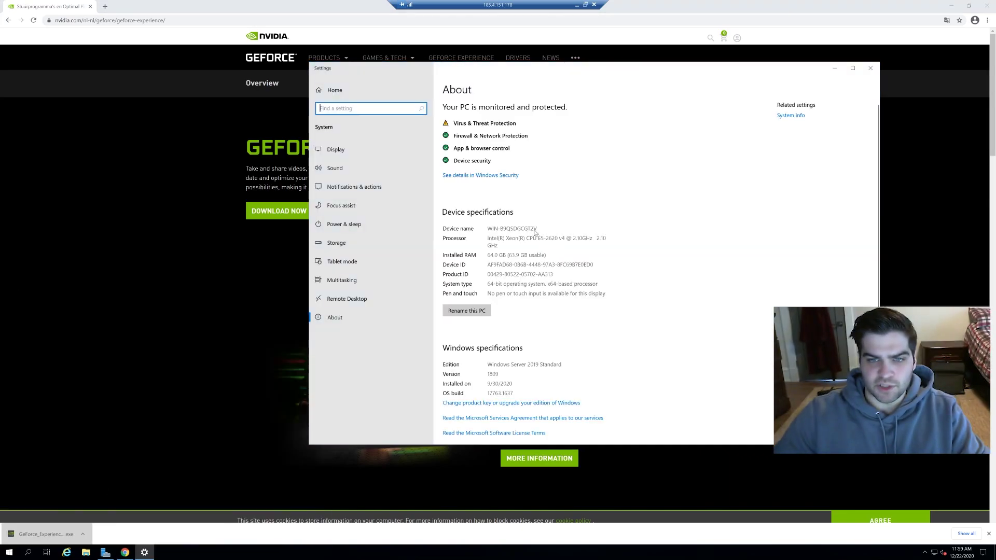
{"action": "scroll", "coordinate": [516, 283], "scroll_direction": "down", "scroll_amount": 1}
{"action": "left_click", "coordinate": [488, 361]}
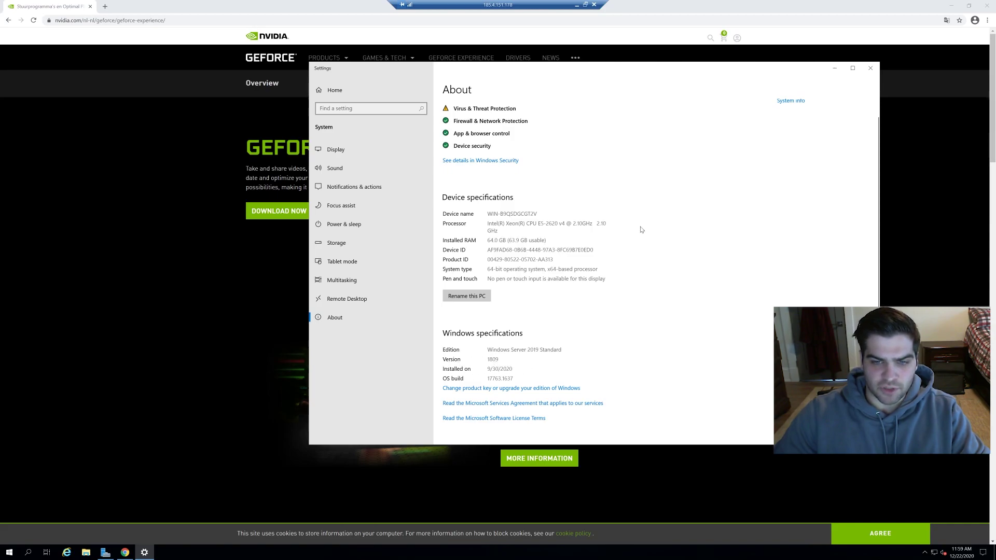
{"action": "left_click", "coordinate": [870, 69]}
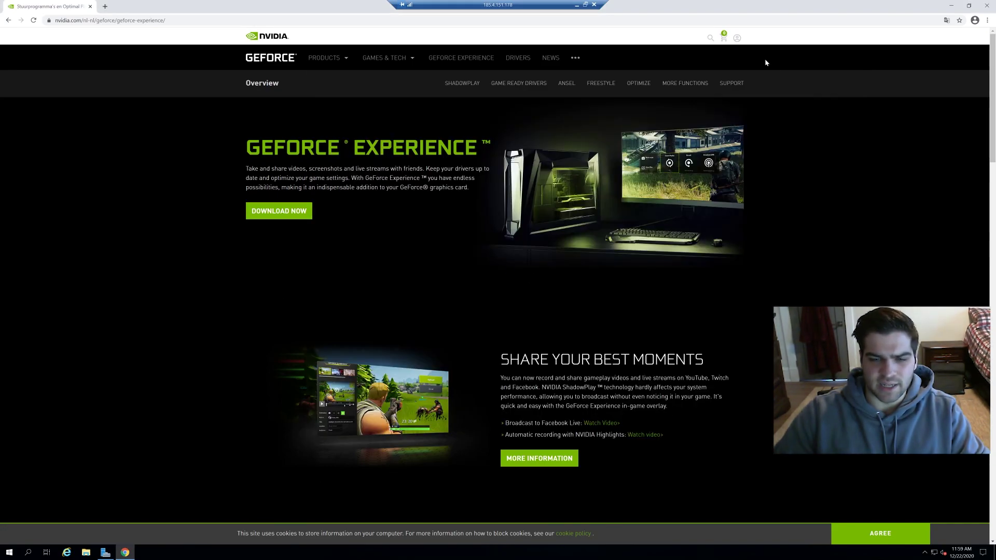
Minimise Chrome, agree to the licence terms in the NVIDIA installer and install GeForce Experience
{"action": "left_click", "coordinate": [953, 5]}
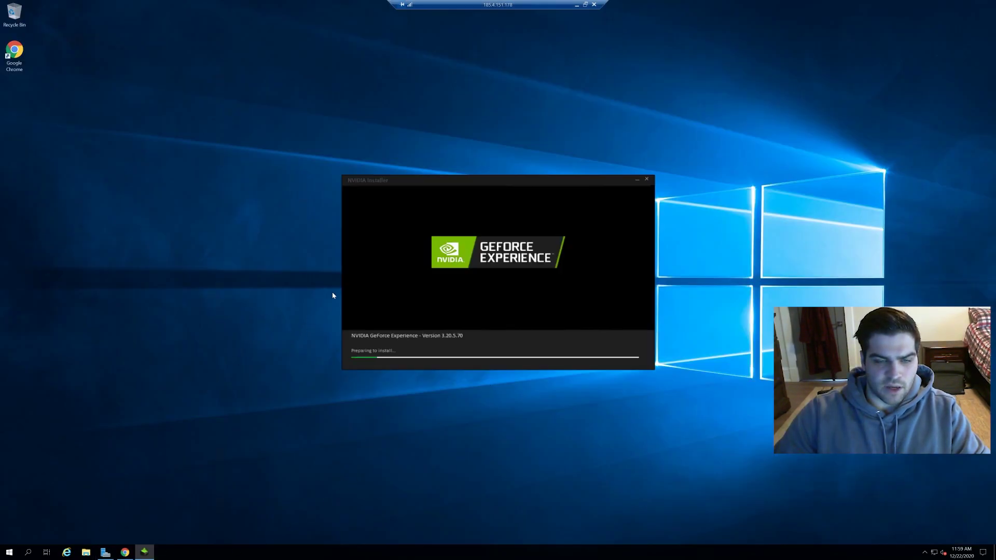
{"action": "key", "text": "super+e"}
{"action": "left_click", "coordinate": [672, 162]}
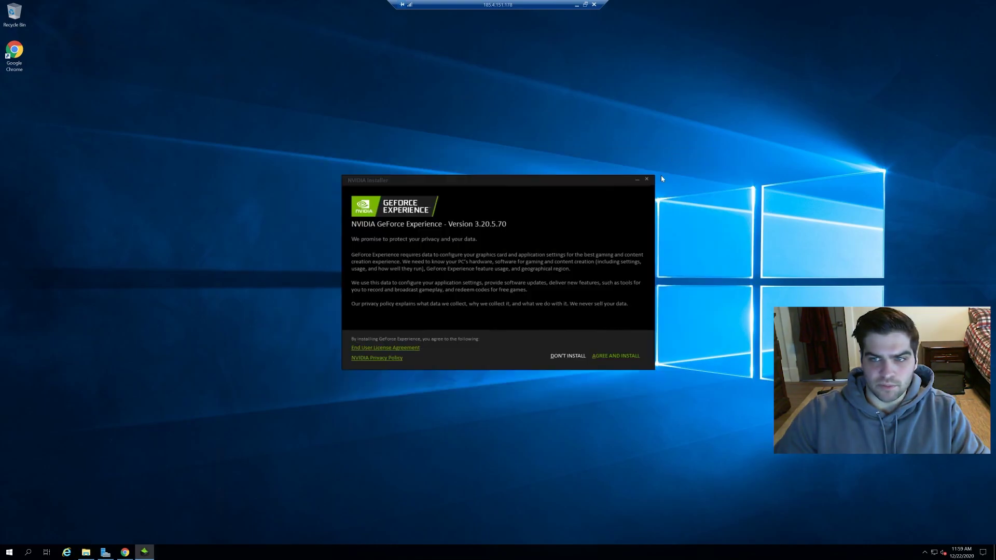
{"action": "left_click", "coordinate": [616, 356]}
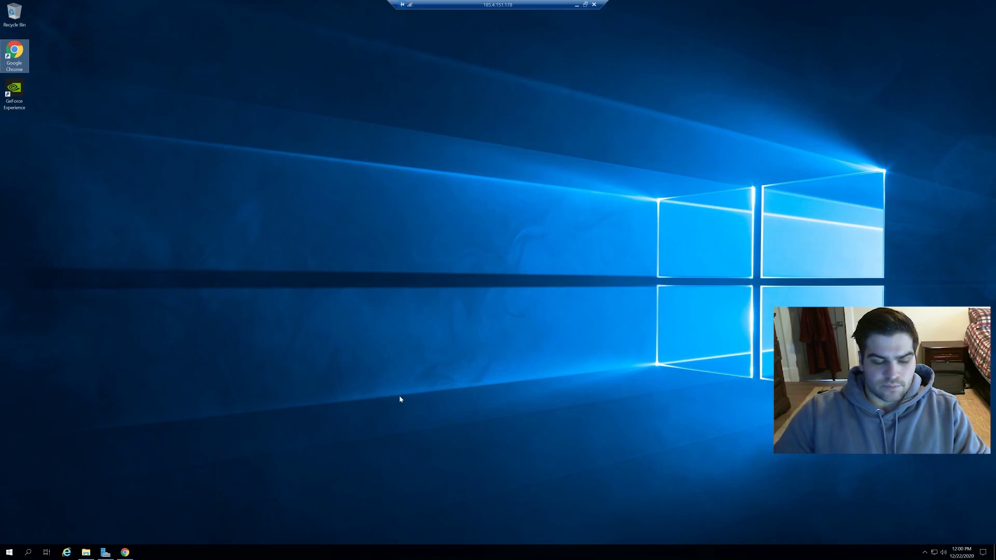
Try to launch GeForce Experience from its desktop shortcut and dismiss the error dialog
{"action": "left_click", "coordinate": [71, 118]}
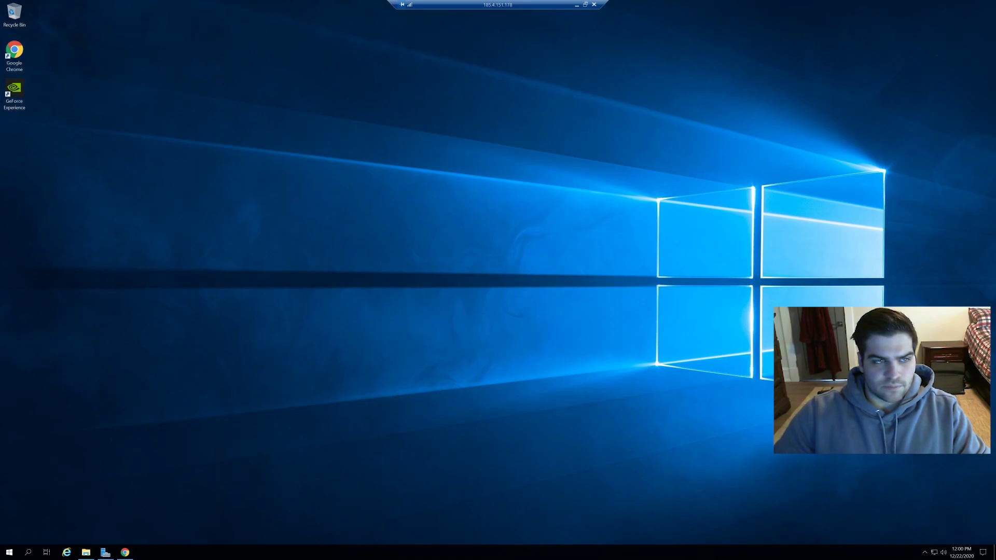
{"action": "left_click", "coordinate": [926, 553]}
{"action": "double_click", "coordinate": [15, 92]}
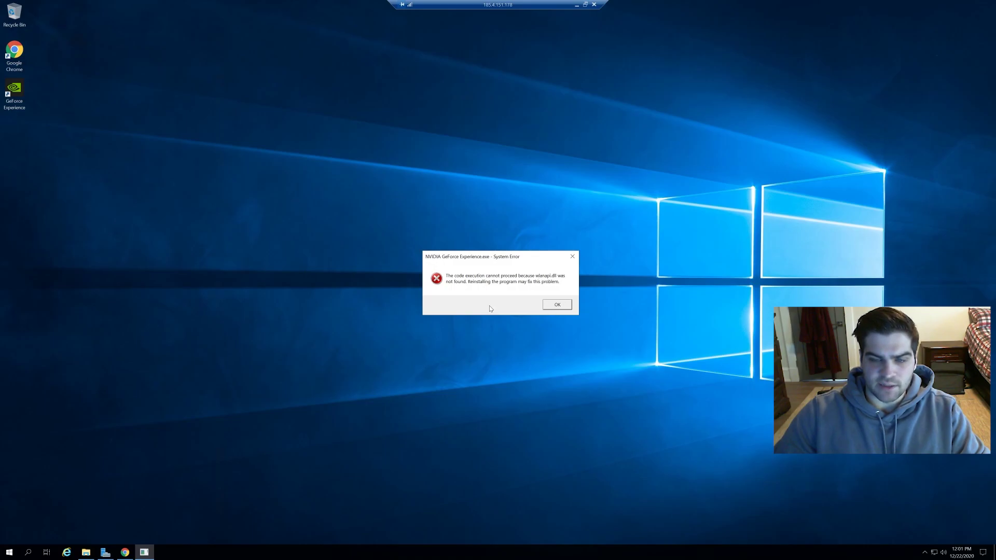
{"action": "left_click", "coordinate": [557, 304]}
Open Server Manager in an enlarged window and advance the Add Roles and Features Wizard to feature selection for the listed server
{"action": "left_click", "coordinate": [106, 552]}
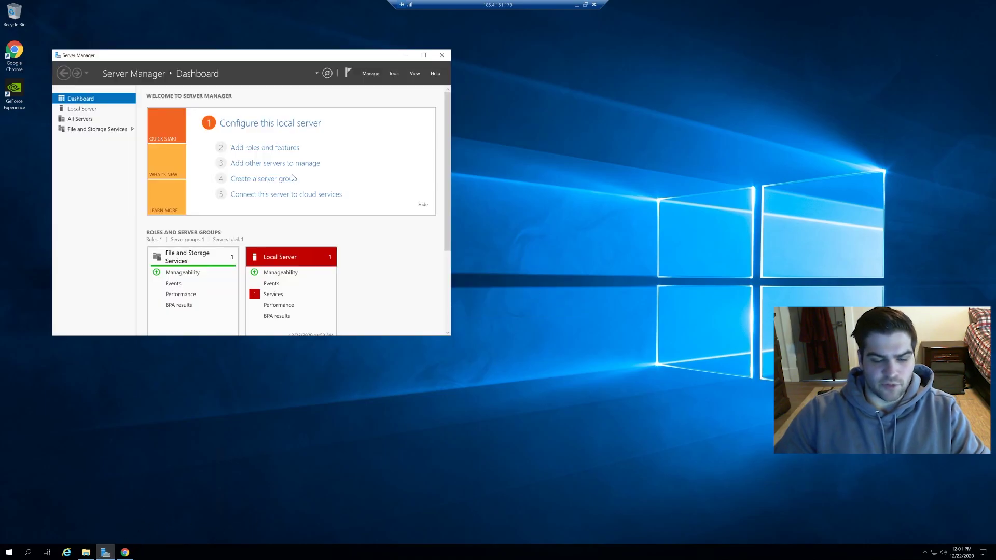
{"action": "left_click_drag", "start_coordinate": [452, 337], "coordinate": [780, 485]}
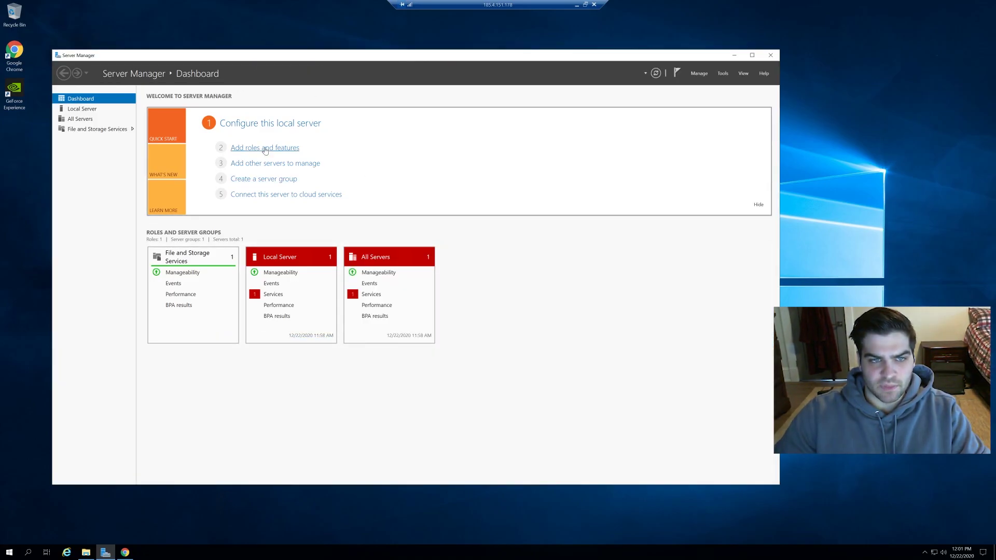
{"action": "left_click", "coordinate": [264, 149]}
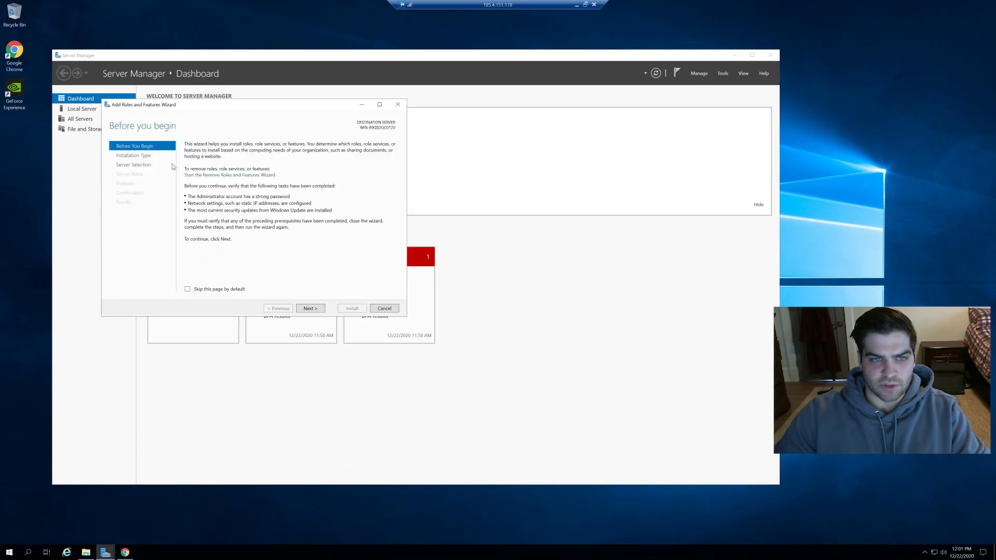
{"action": "left_click", "coordinate": [137, 156]}
{"action": "left_click", "coordinate": [143, 165]}
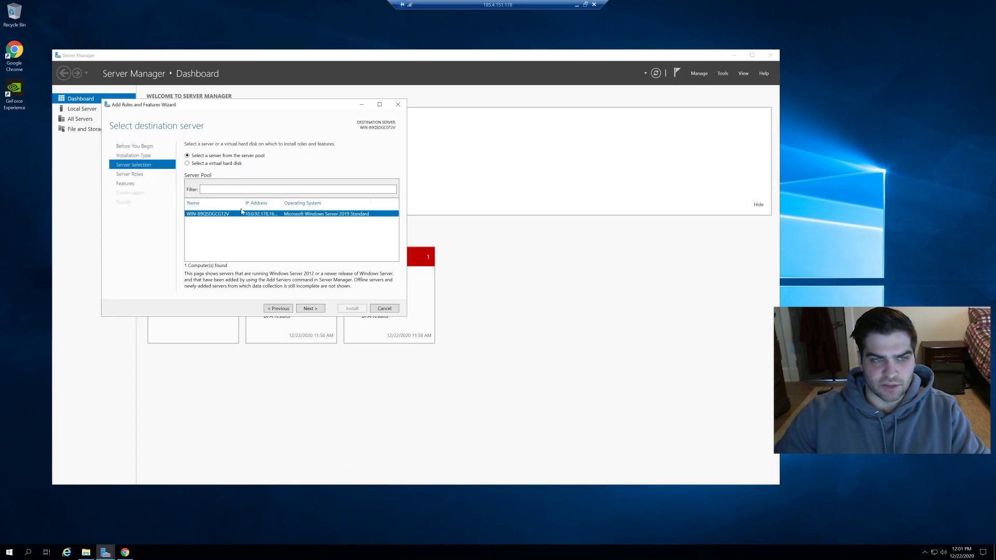
{"action": "left_click", "coordinate": [132, 184]}
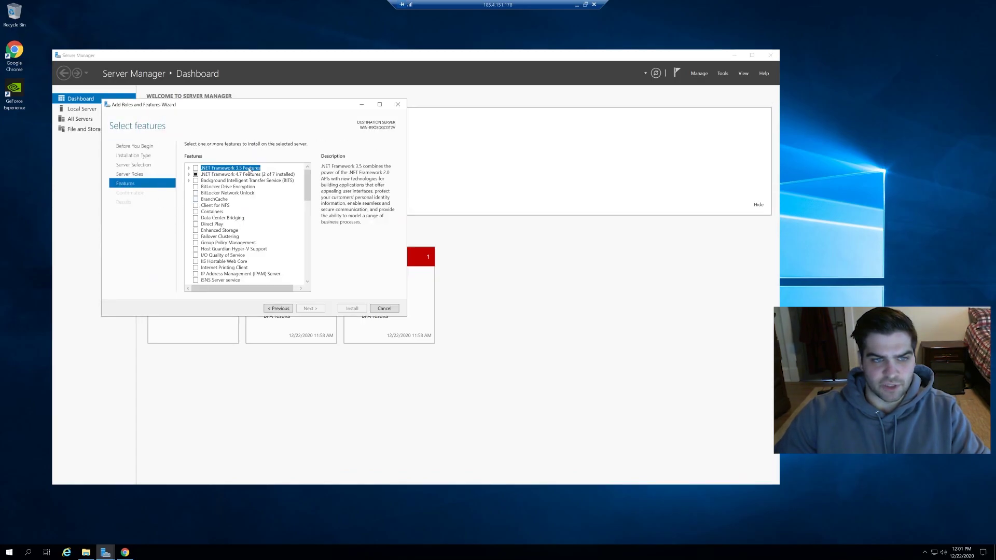
Install the Wireless LAN Service feature on the server, and close the wizard and Server Manager
{"action": "left_click_drag", "start_coordinate": [306, 187], "coordinate": [318, 280]}
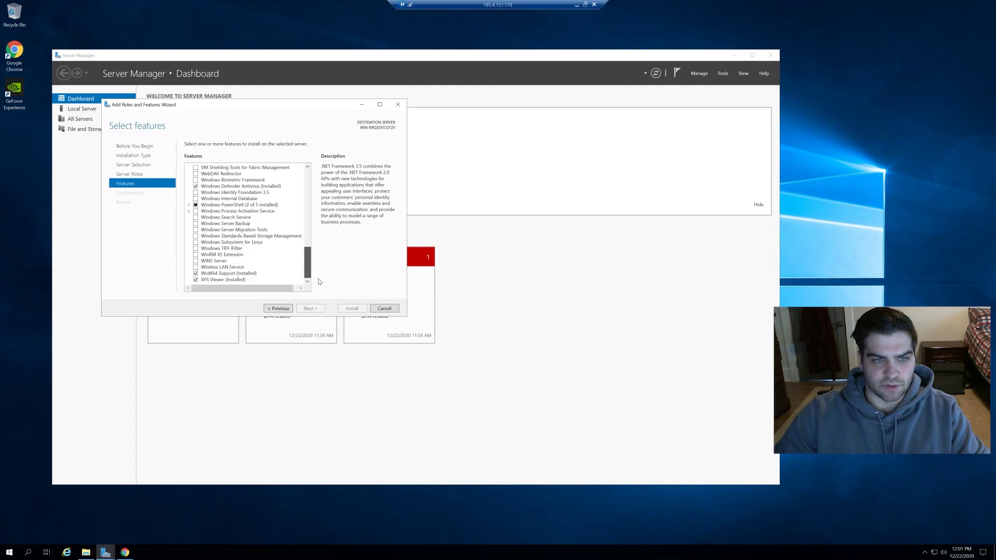
{"action": "left_click", "coordinate": [196, 267]}
{"action": "left_click", "coordinate": [310, 309]}
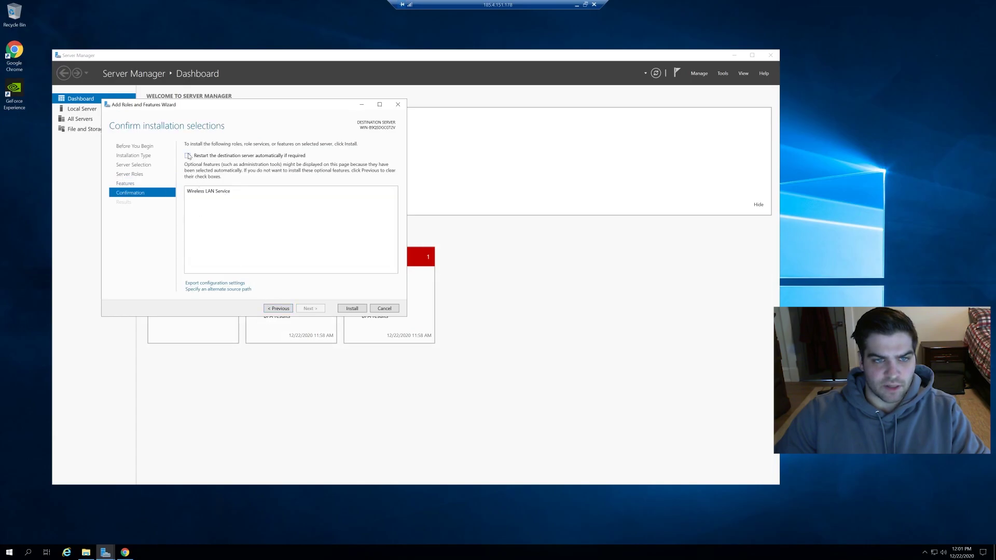
{"action": "left_click", "coordinate": [351, 308]}
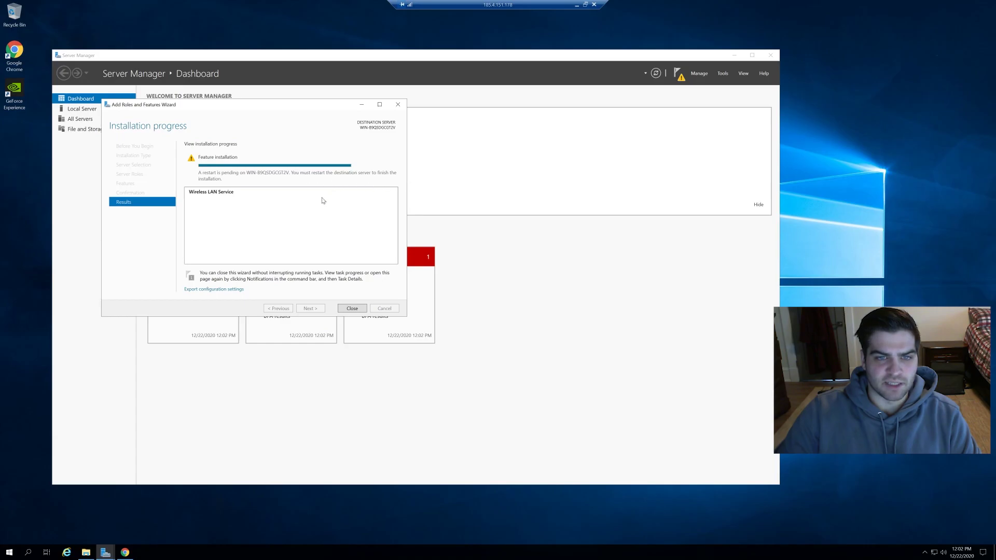
{"action": "left_click", "coordinate": [353, 309]}
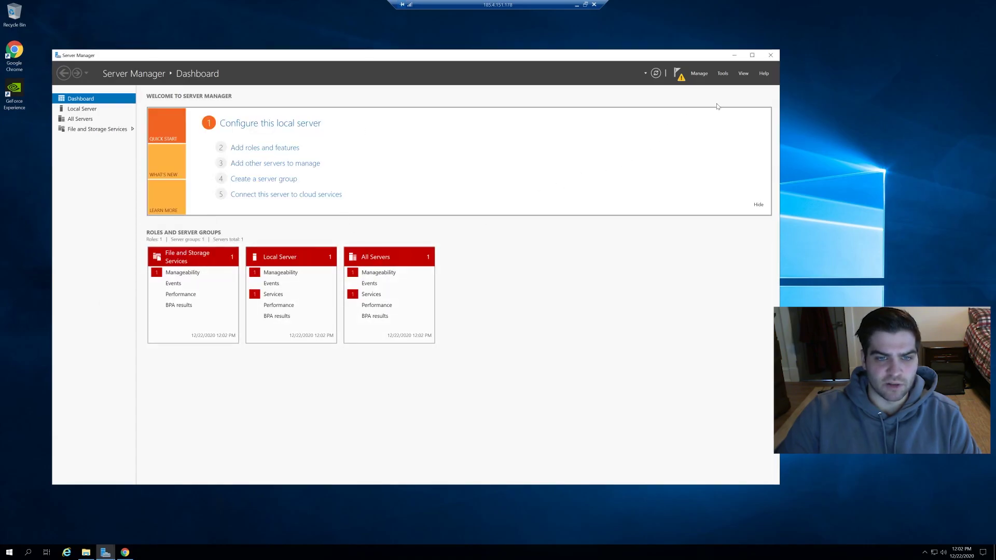
{"action": "left_click", "coordinate": [771, 56]}
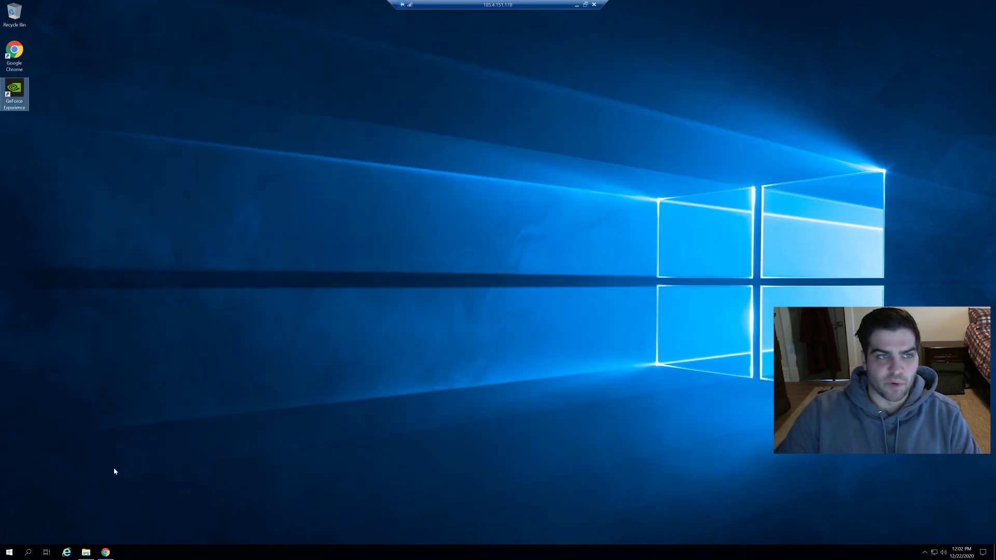
Restart the remote server, giving Other (Planned) as the reason
{"action": "left_click", "coordinate": [13, 550]}
{"action": "left_click", "coordinate": [9, 536]}
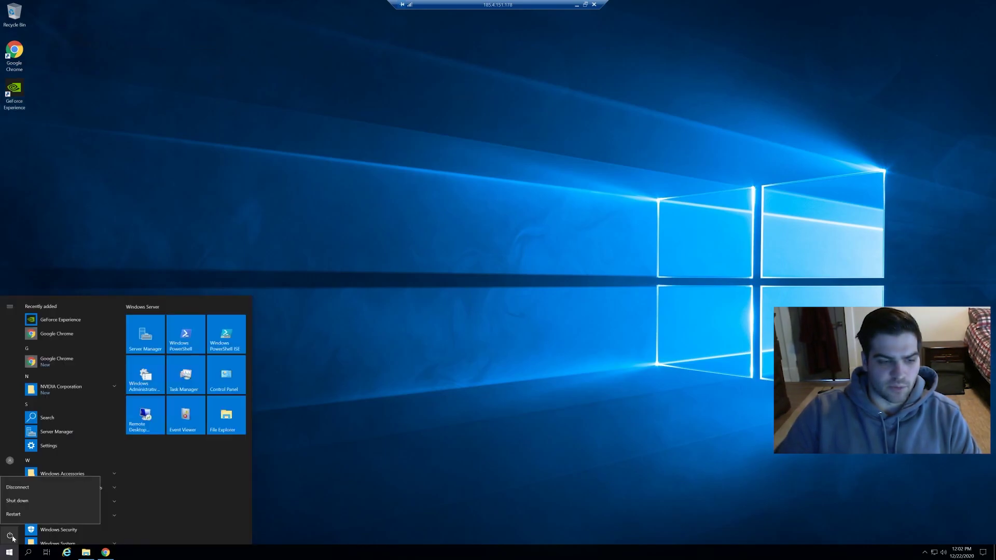
{"action": "left_click", "coordinate": [27, 514]}
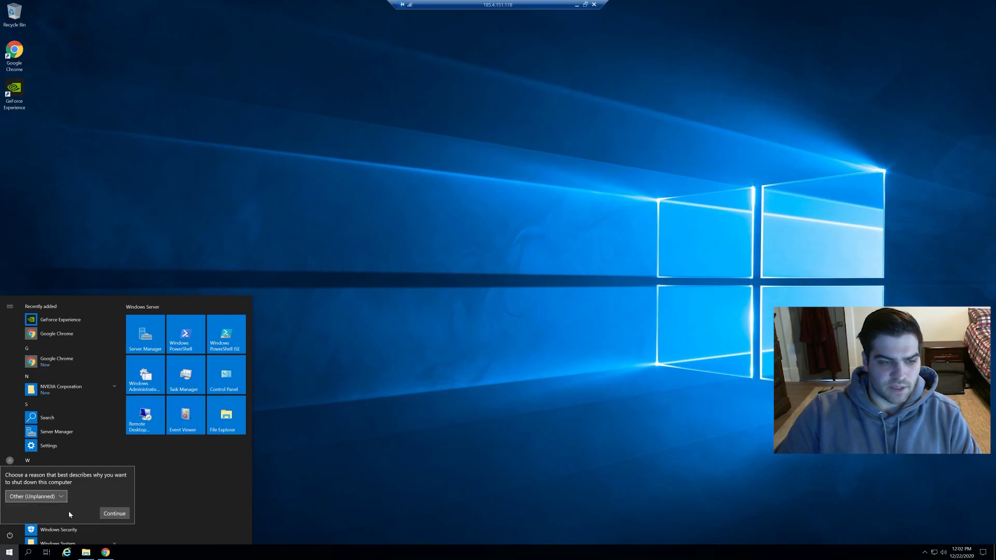
{"action": "left_click", "coordinate": [32, 497]}
{"action": "left_click", "coordinate": [41, 448]}
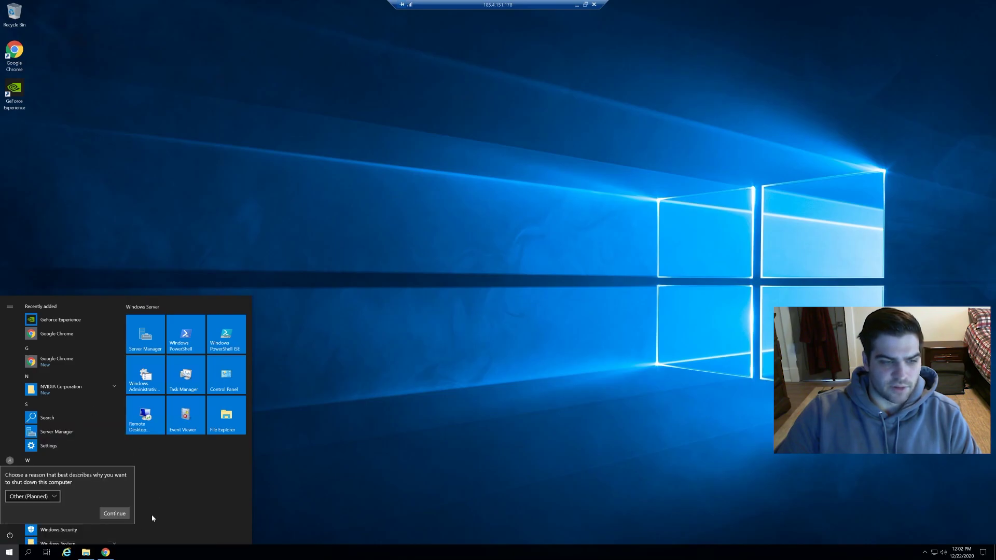
{"action": "left_click", "coordinate": [114, 514]}
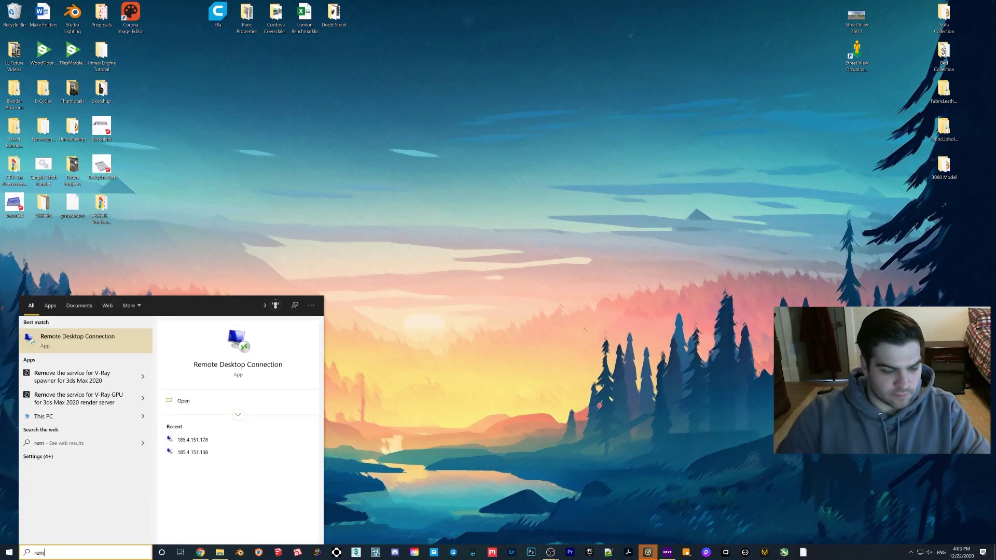
Open Remote Desktop Connection on the local computer, try to reconnect to the server, and dismiss the error dialog
{"action": "key", "text": "Return"}
{"action": "left_click", "coordinate": [522, 203]}
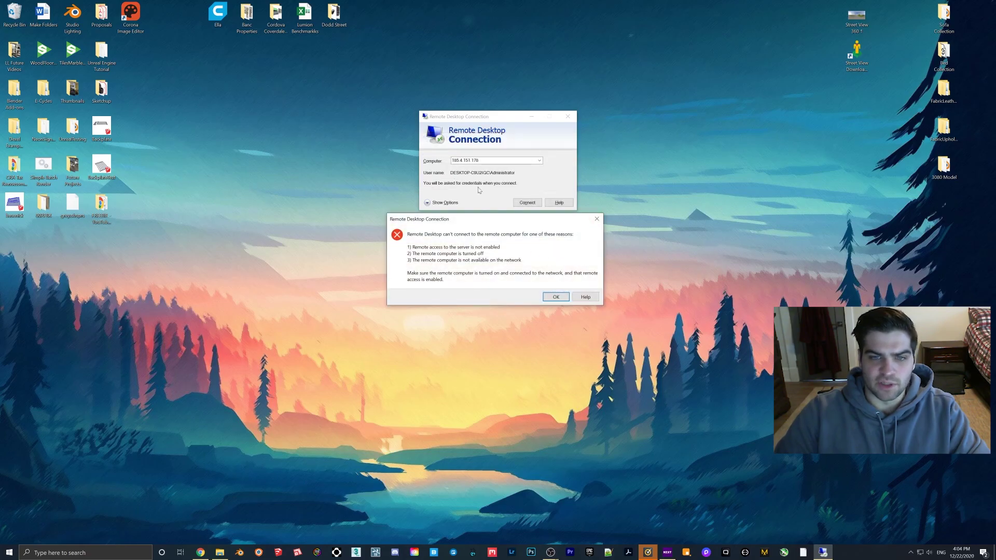
{"action": "left_click", "coordinate": [563, 298]}
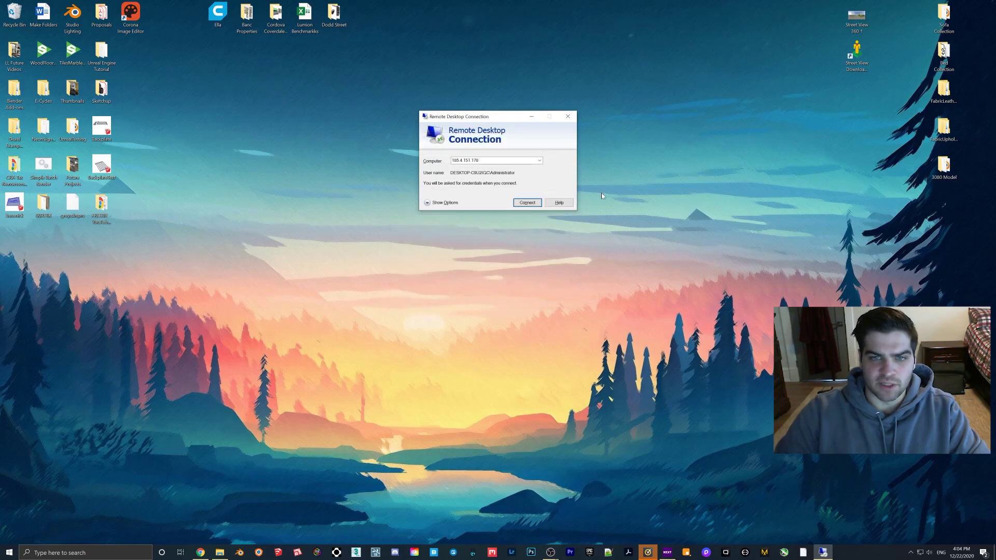
Connect to the server again, pasting the Administrator account password and accepting the certificate warning
{"action": "left_click", "coordinate": [523, 203]}
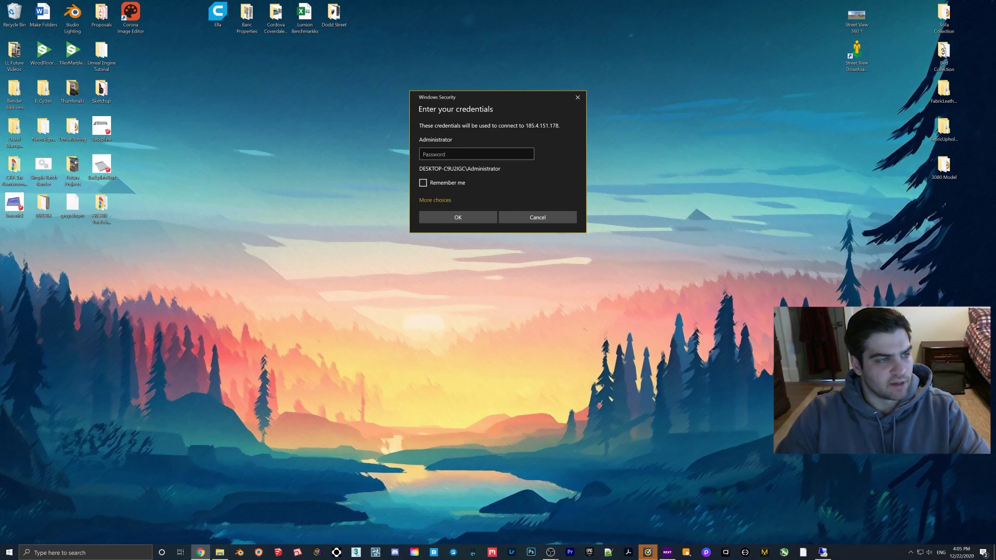
{"action": "left_click_drag", "start_coordinate": [0, 218], "coordinate": [0, 270]}
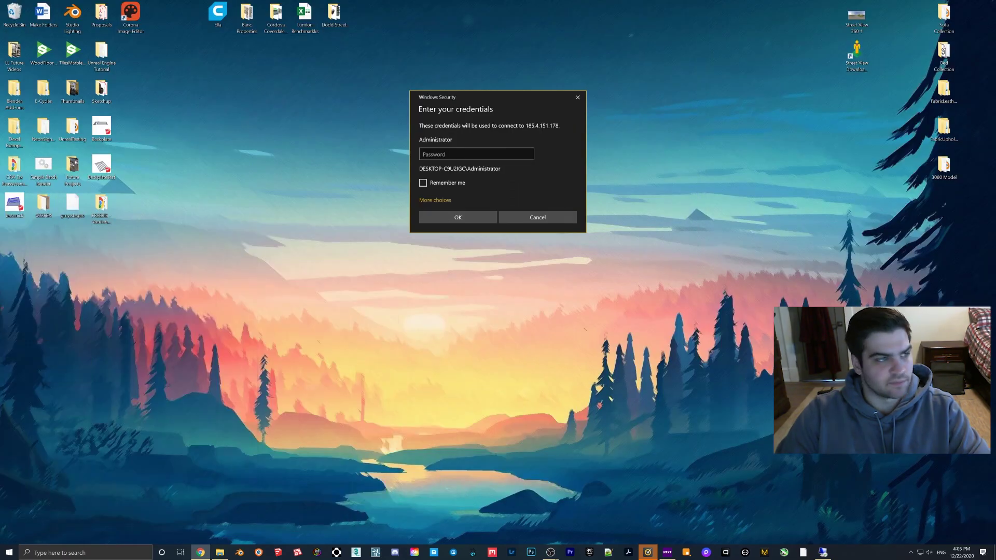
{"action": "left_click", "coordinate": [476, 154]}
{"action": "key", "text": "ctrl+v"}
{"action": "left_click", "coordinate": [457, 217]}
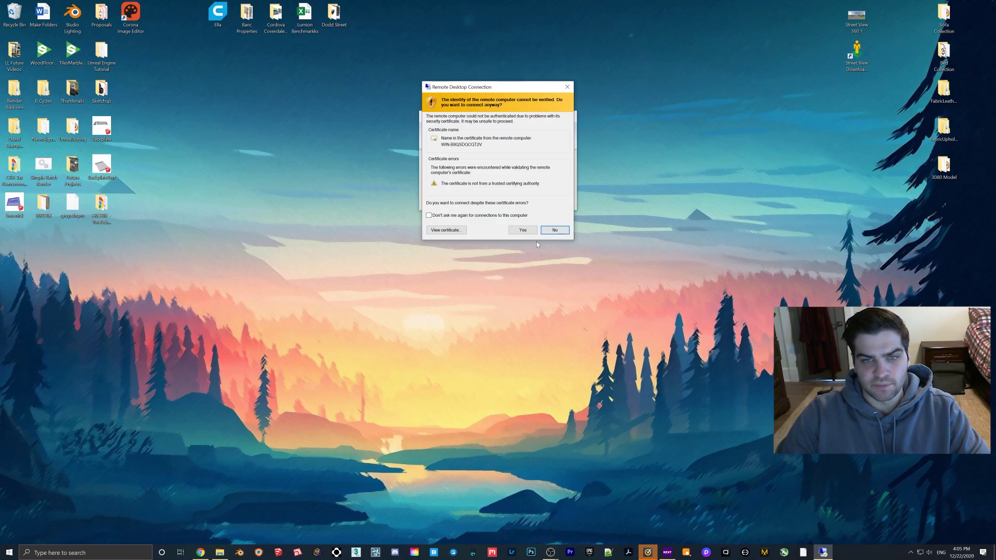
{"action": "left_click", "coordinate": [529, 230]}
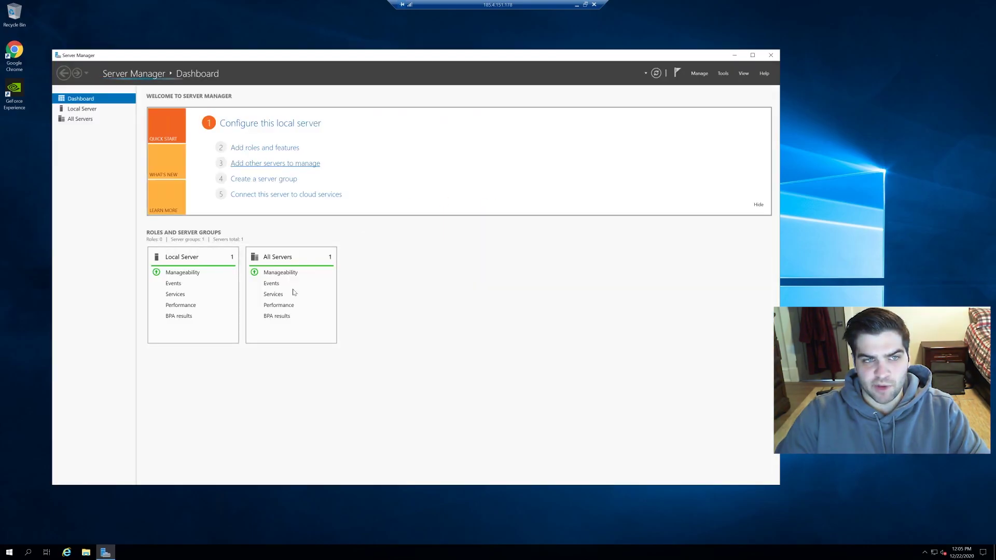
Minimise Server Manager, launch GeForce Experience and log in to the NVIDIA account after completing the image verification
{"action": "left_click", "coordinate": [737, 56]}
{"action": "double_click", "coordinate": [16, 93]}
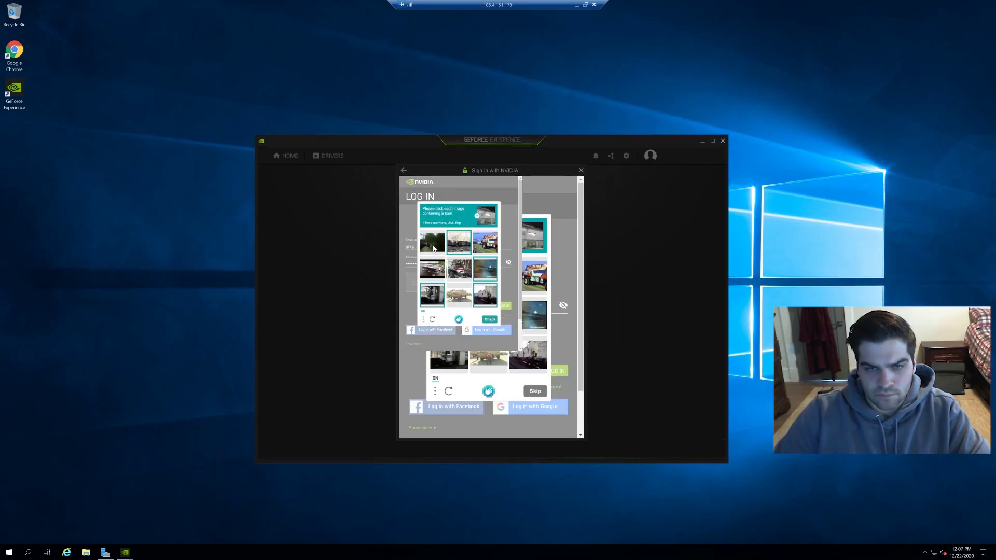
{"action": "left_click", "coordinate": [491, 320]}
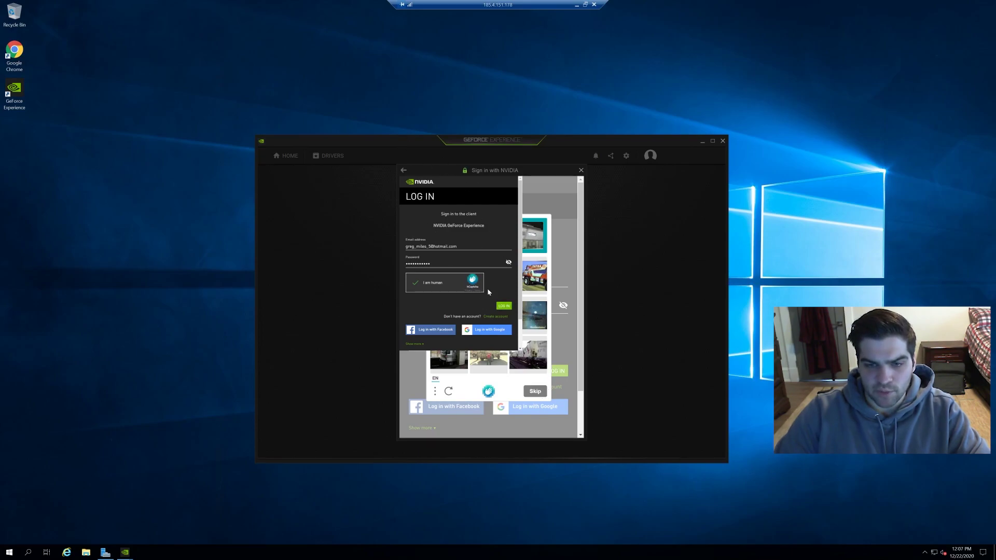
{"action": "left_click", "coordinate": [564, 372]}
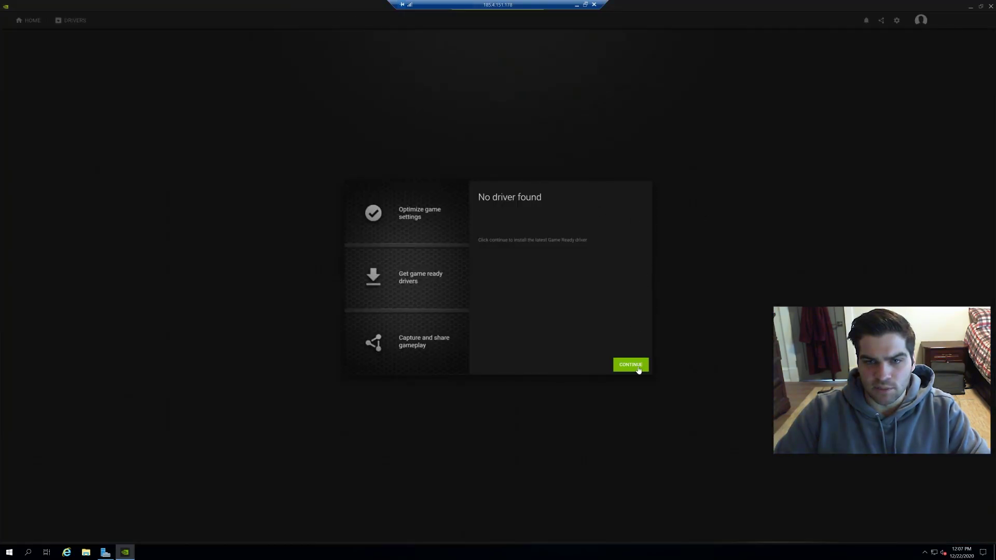
Install the latest GeForce Game Ready Driver, restoring GeForce Experience to a smaller window, and close the installation dialog
{"action": "left_click", "coordinate": [637, 366]}
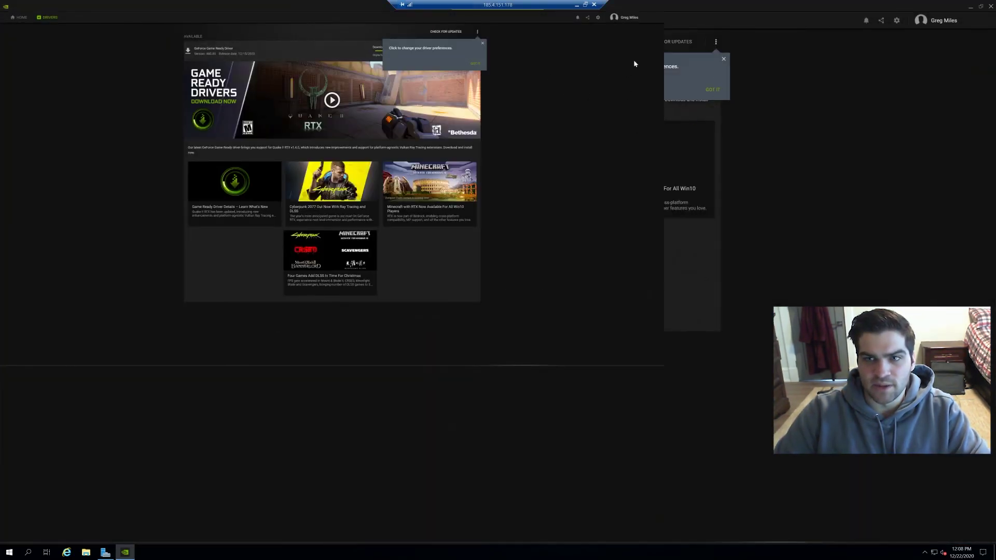
{"action": "left_click", "coordinate": [476, 65]}
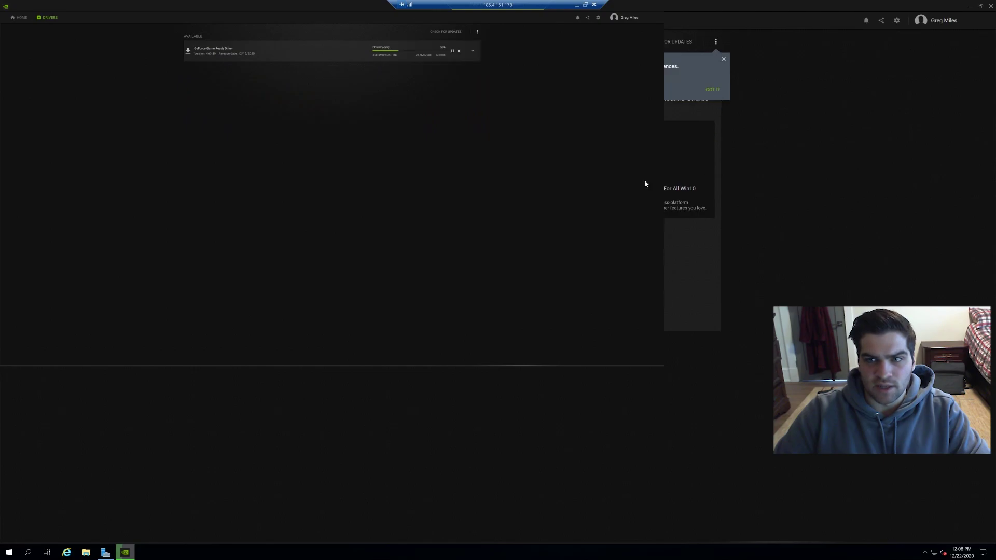
{"action": "left_click_drag", "start_coordinate": [687, 9], "coordinate": [687, 38]}
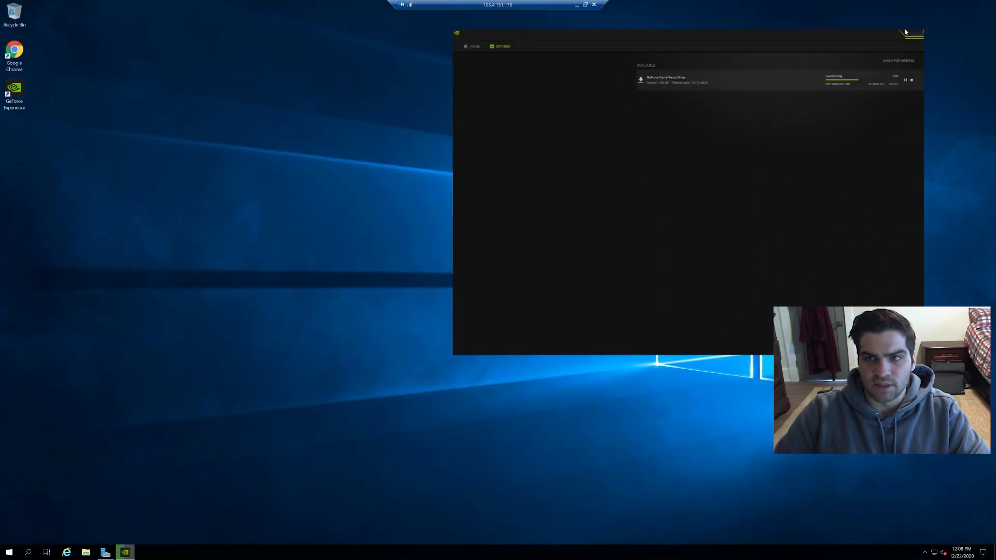
{"action": "left_click_drag", "start_coordinate": [850, 37], "coordinate": [662, 263]}
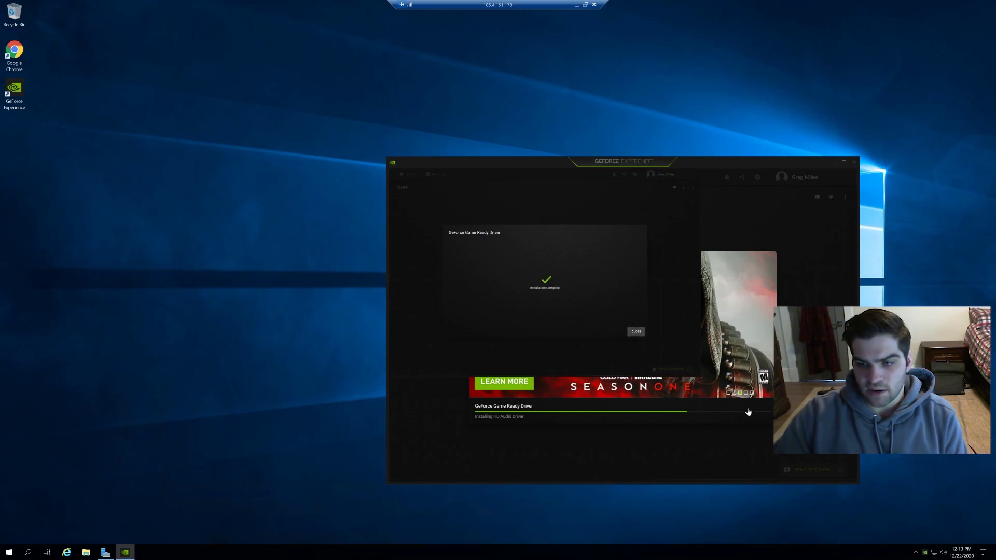
{"action": "left_click", "coordinate": [636, 332]}
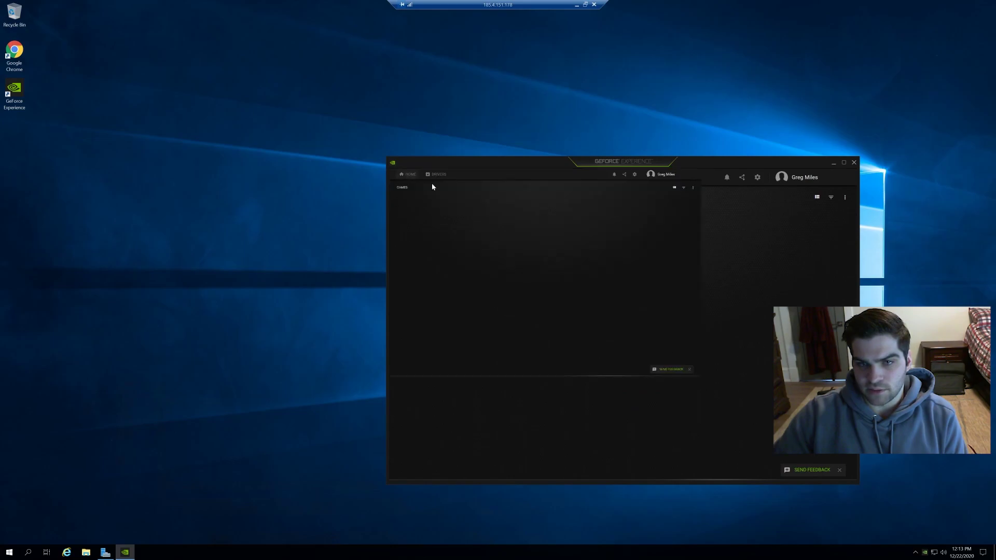
Check the installed driver in GeForce Experience and close the program
{"action": "left_click_drag", "start_coordinate": [858, 483], "coordinate": [855, 478]}
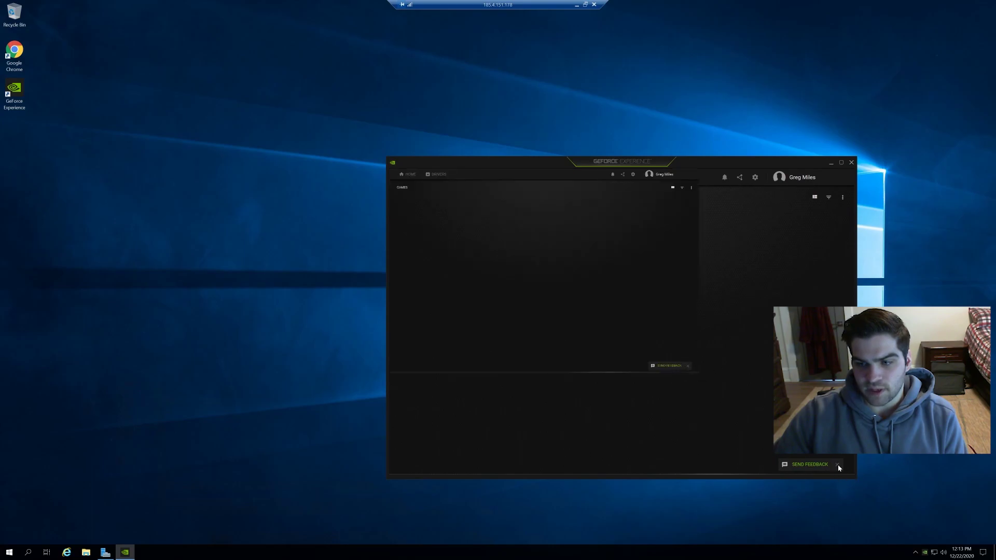
{"action": "left_click", "coordinate": [439, 175]}
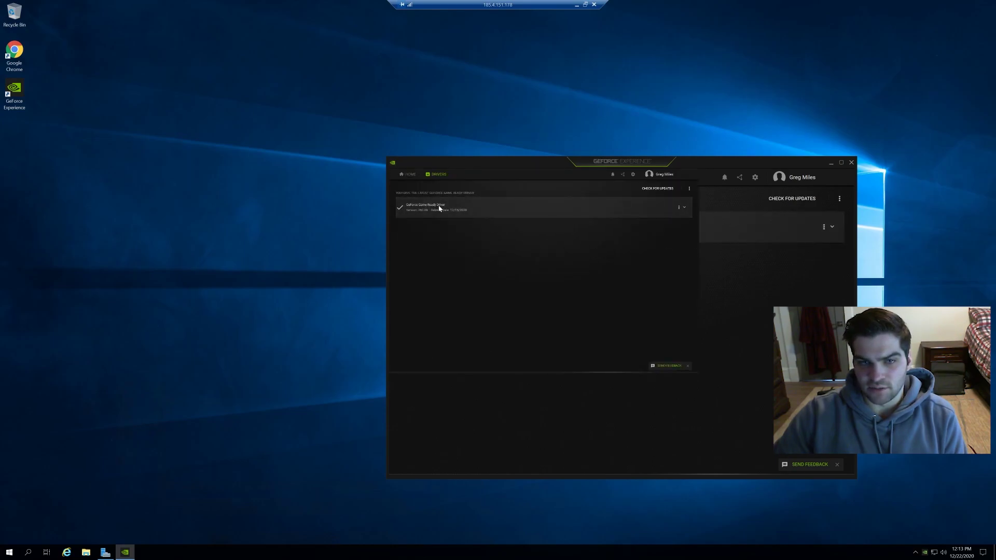
{"action": "left_click", "coordinate": [852, 163]}
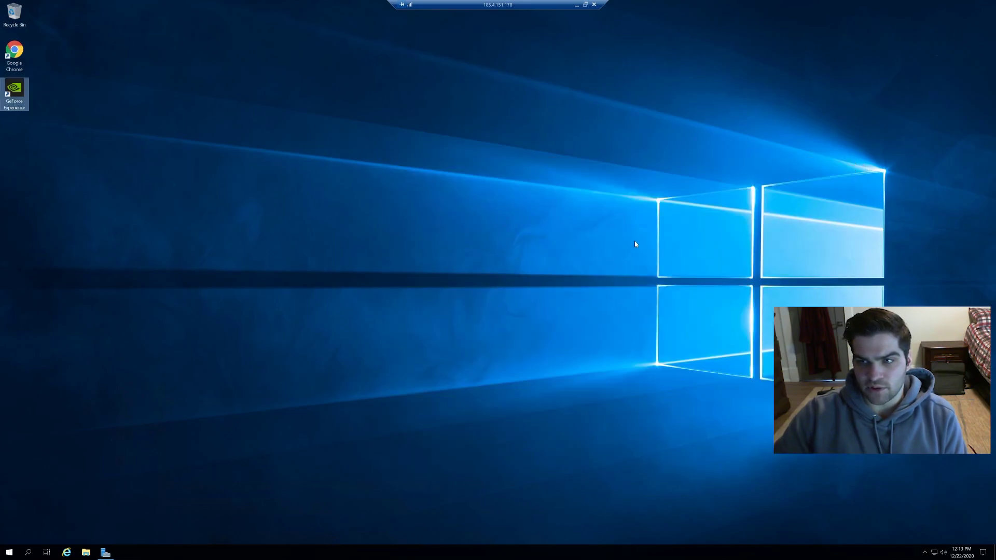
Open Chrome on the server, search for "hotmail" and open the Outlook free personal email result
{"action": "left_click", "coordinate": [20, 54]}
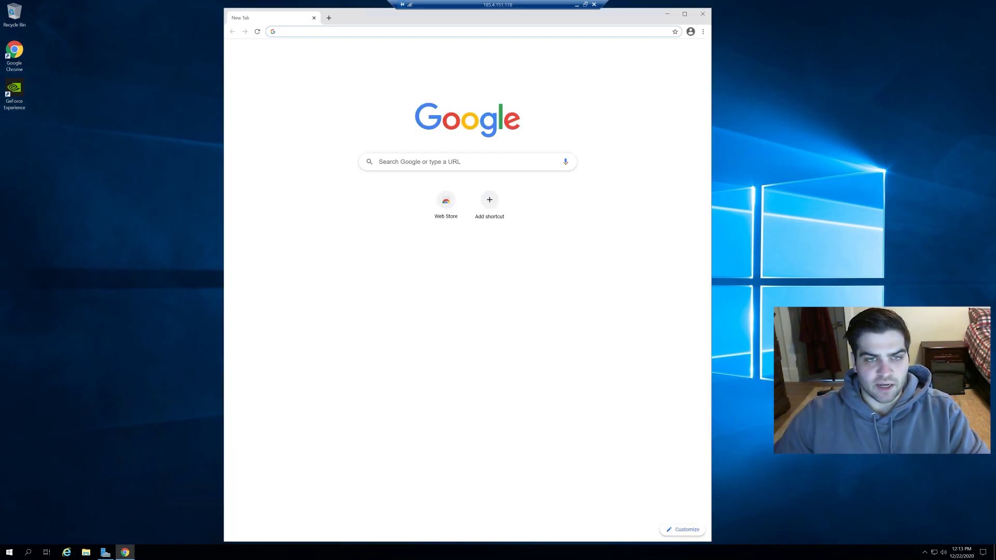
{"action": "left_click_drag", "start_coordinate": [412, 19], "coordinate": [416, 17]}
{"action": "left_click", "coordinate": [358, 31]}
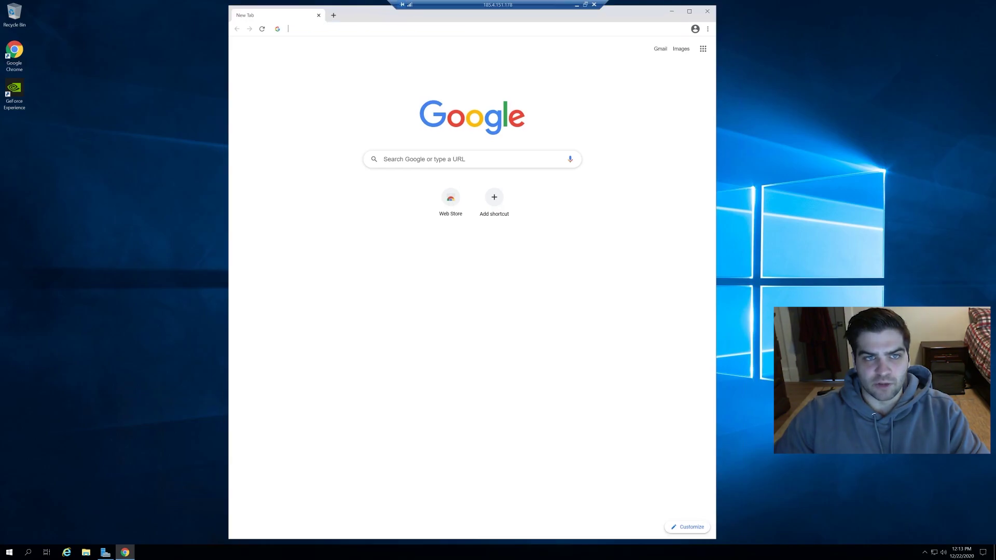
{"action": "type", "text": "hotmail"}
{"action": "key", "text": "Return"}
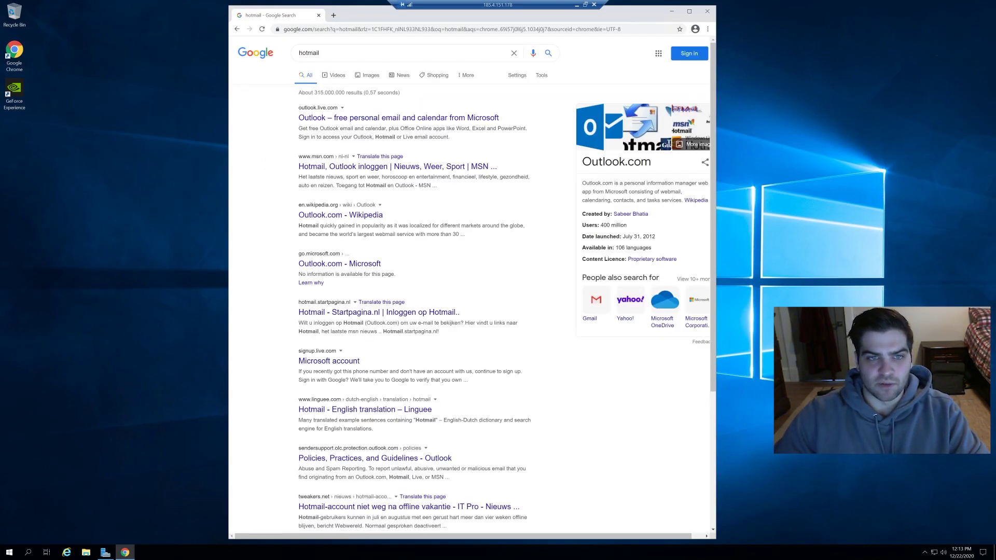
{"action": "left_click", "coordinate": [395, 123]}
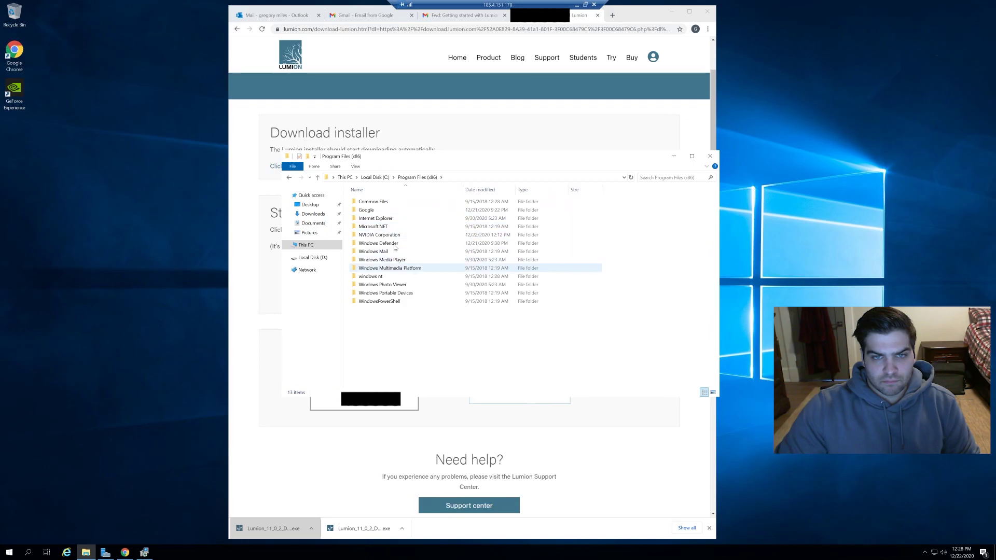
Go back to This PC to compare the drives' free space and open Local Disk (D:)
{"action": "left_click", "coordinate": [375, 177]}
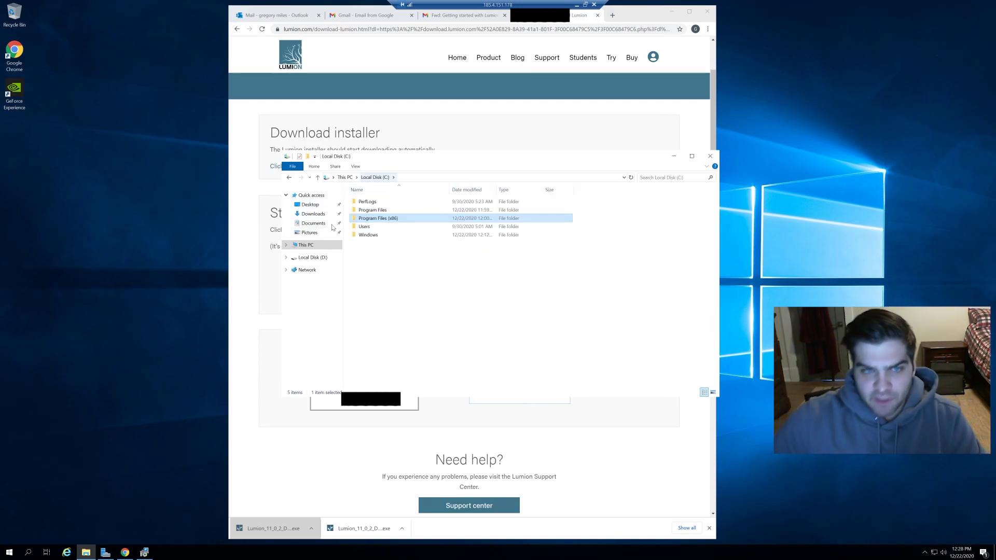
{"action": "left_click", "coordinate": [316, 245]}
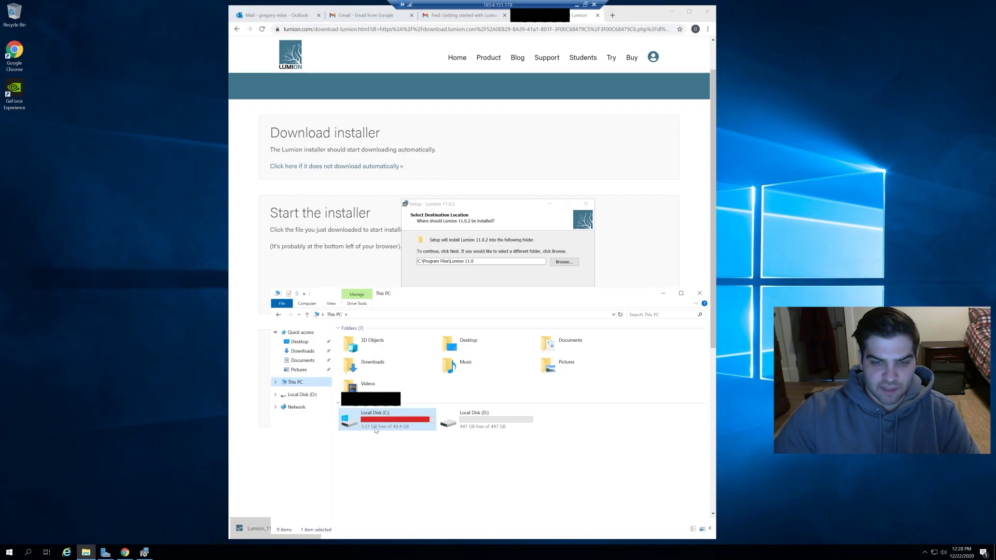
{"action": "double_click", "coordinate": [480, 423]}
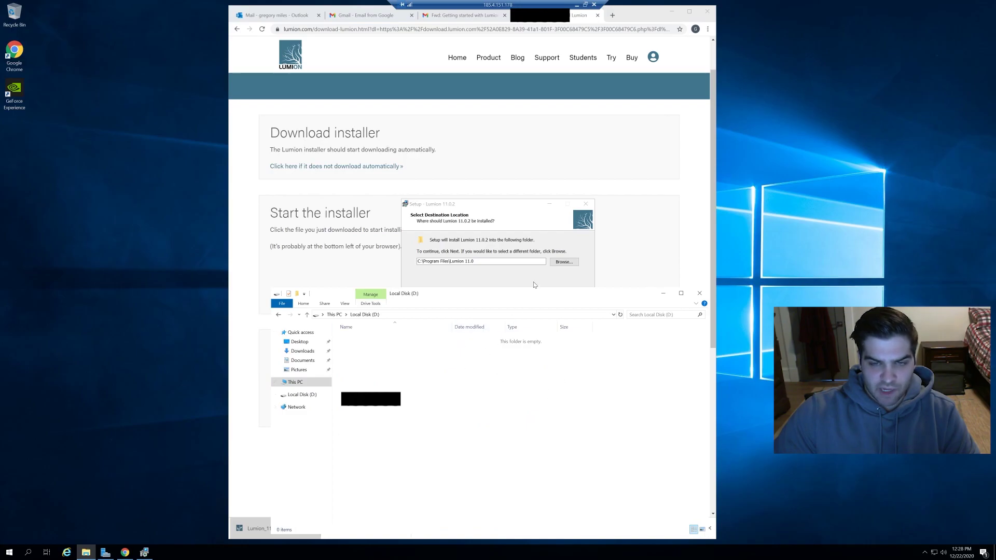
Set the Lumion 11.0.2 destination to D:\Lumion 11.0, keep the desktop icon option and start the installation
{"action": "left_click", "coordinate": [553, 262]}
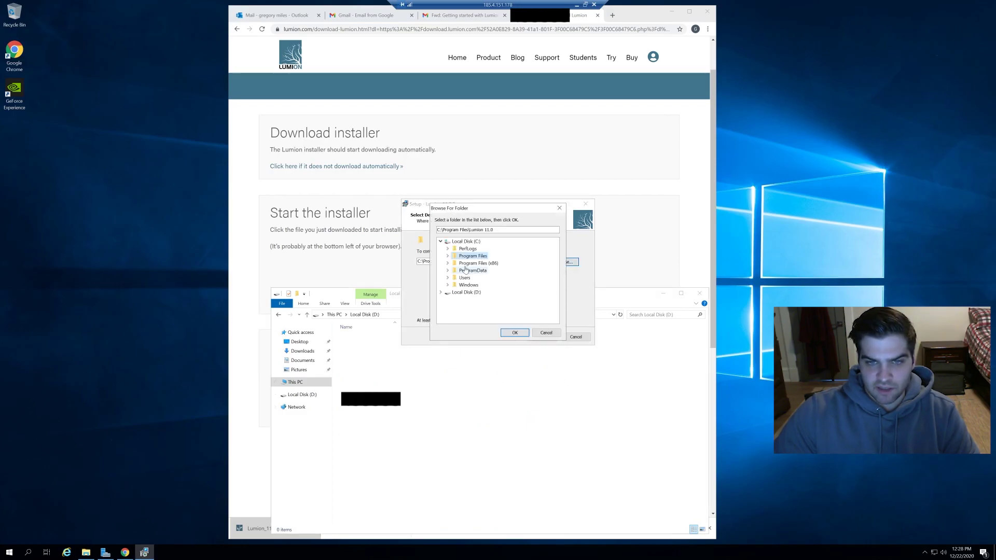
{"action": "left_click", "coordinate": [462, 293]}
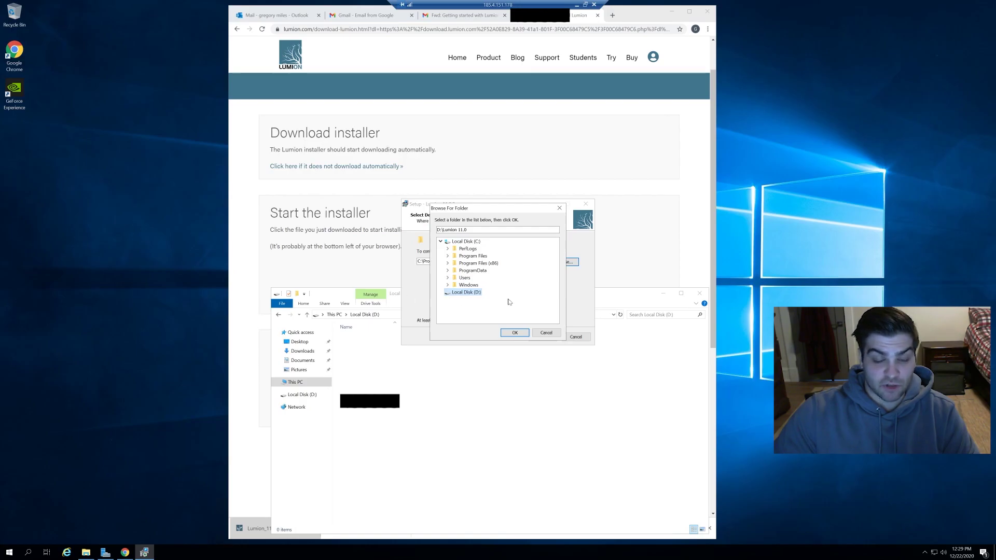
{"action": "left_click", "coordinate": [508, 332]}
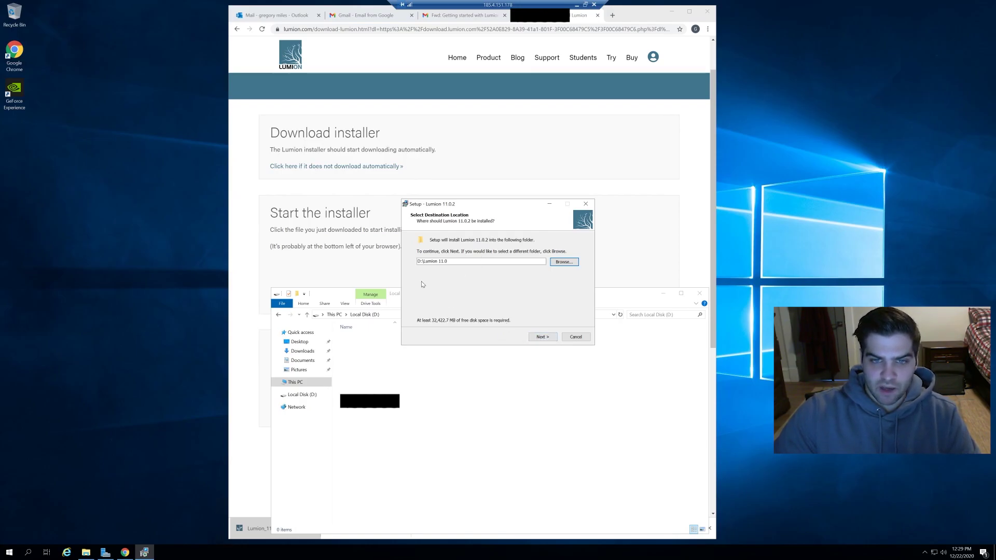
{"action": "left_click", "coordinate": [542, 337]}
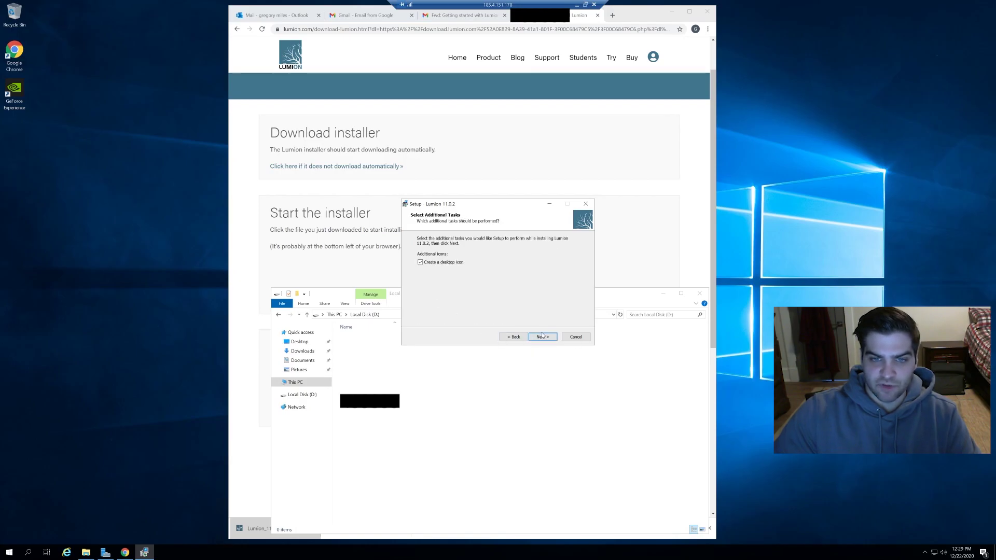
{"action": "left_click", "coordinate": [542, 336]}
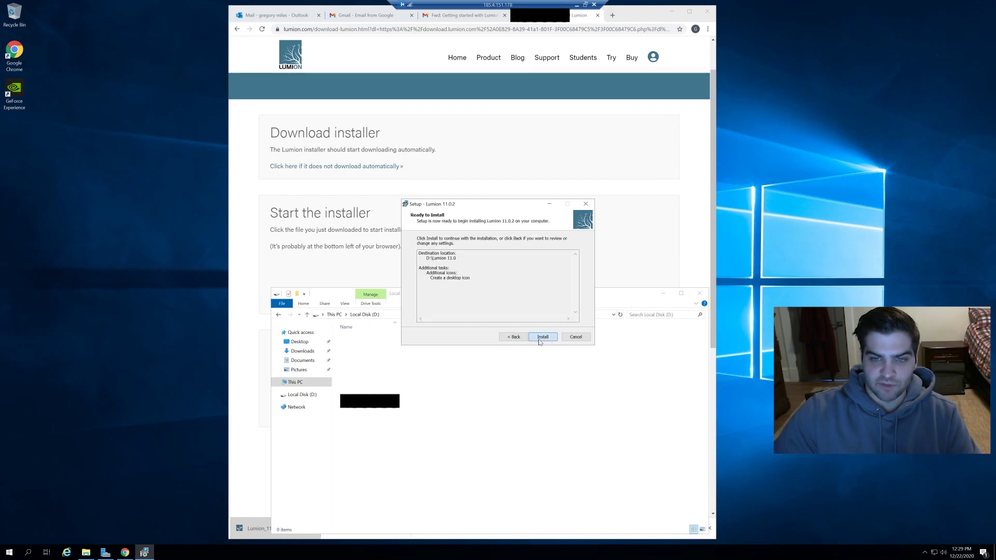
{"action": "left_click", "coordinate": [542, 338]}
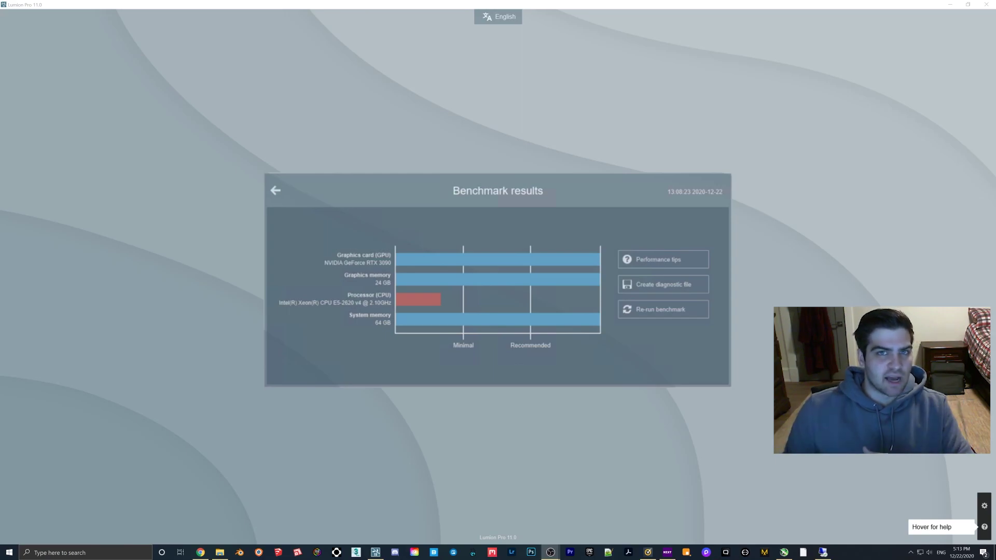
Leave the benchmark results, open the example scene with the large street-side building and look around it
{"action": "key", "text": "Escape"}
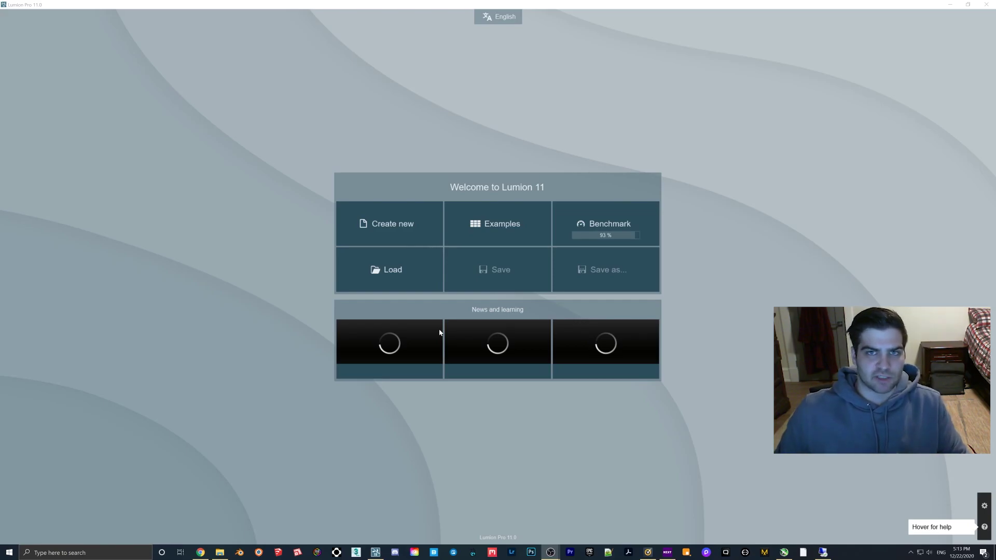
{"action": "left_click", "coordinate": [502, 227]}
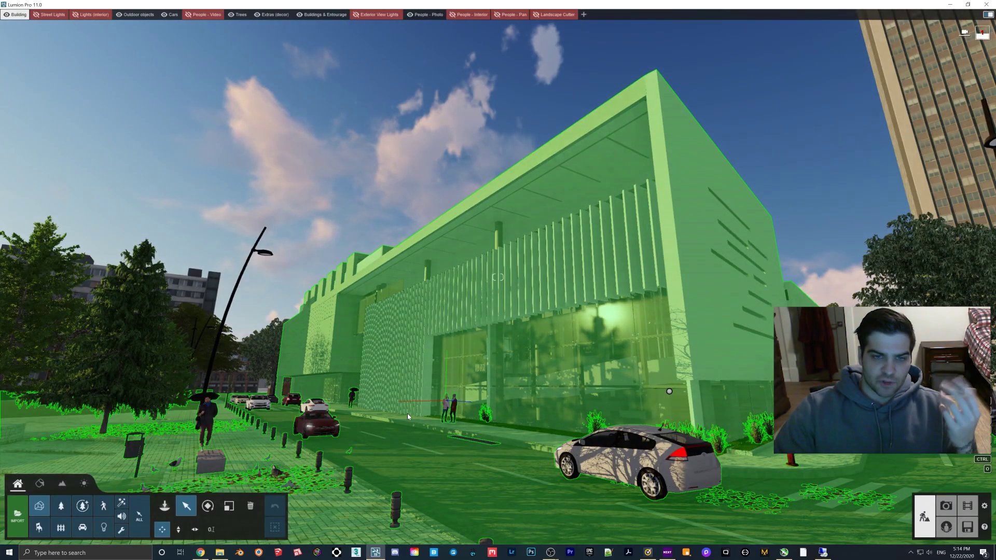
{"action": "right_click_drag", "start_coordinate": [457, 374], "coordinate": [458, 380]}
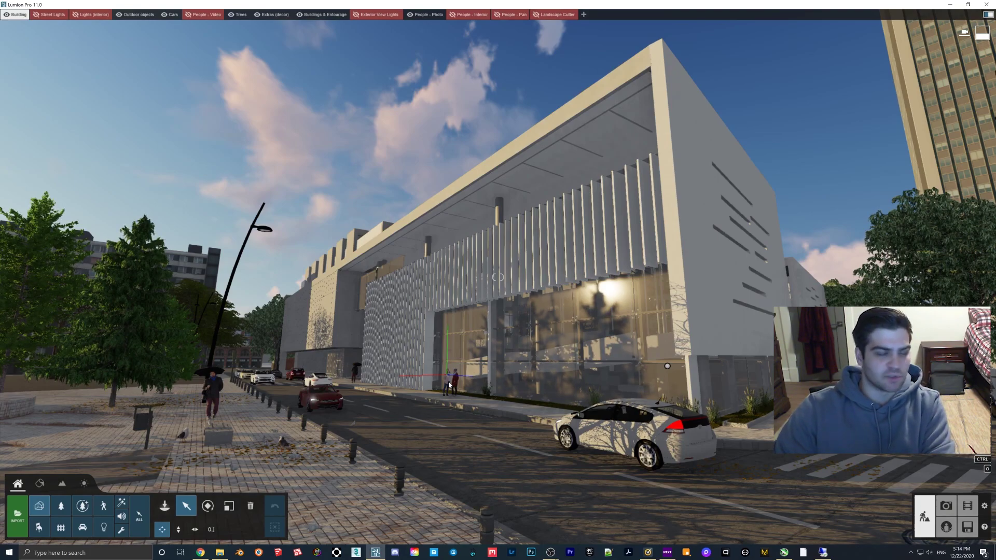
{"action": "right_click_drag", "start_coordinate": [459, 381], "coordinate": [698, 403]}
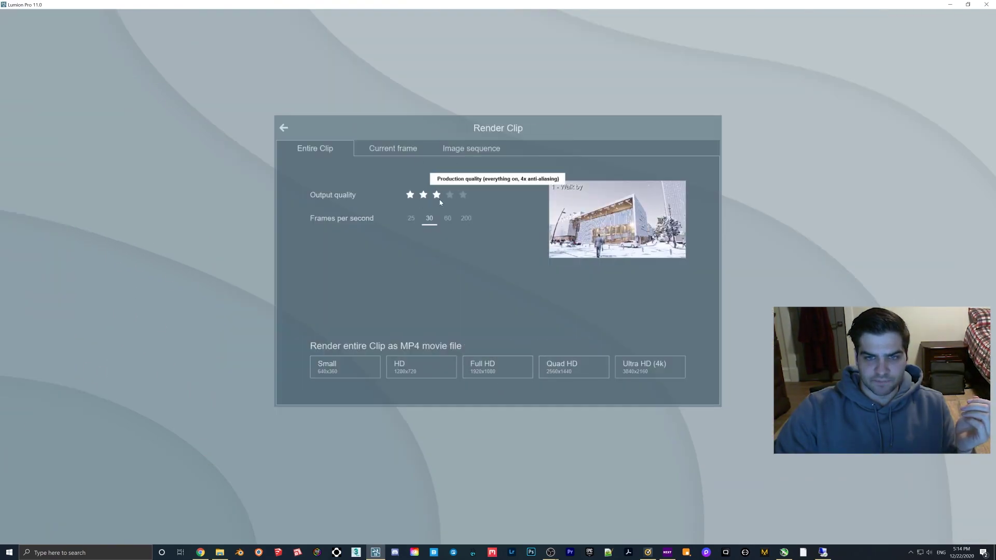
{"action": "left_click", "coordinate": [492, 370]}
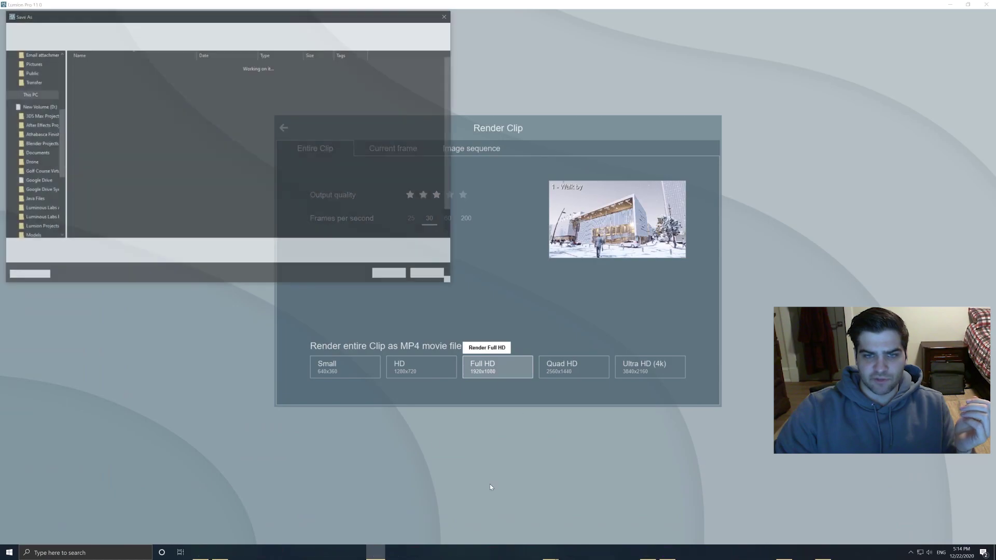
{"action": "scroll", "coordinate": [182, 232], "scroll_direction": "down", "scroll_amount": 3}
{"action": "double_click", "coordinate": [108, 237]}
{"action": "left_click", "coordinate": [508, 306]}
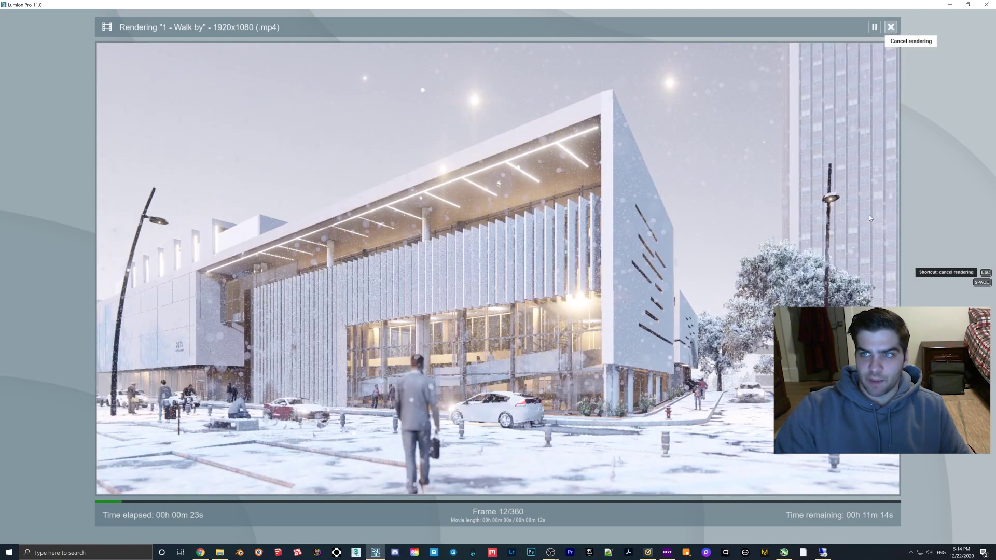
{"action": "left_click", "coordinate": [891, 31]}
{"action": "left_click", "coordinate": [849, 484]}
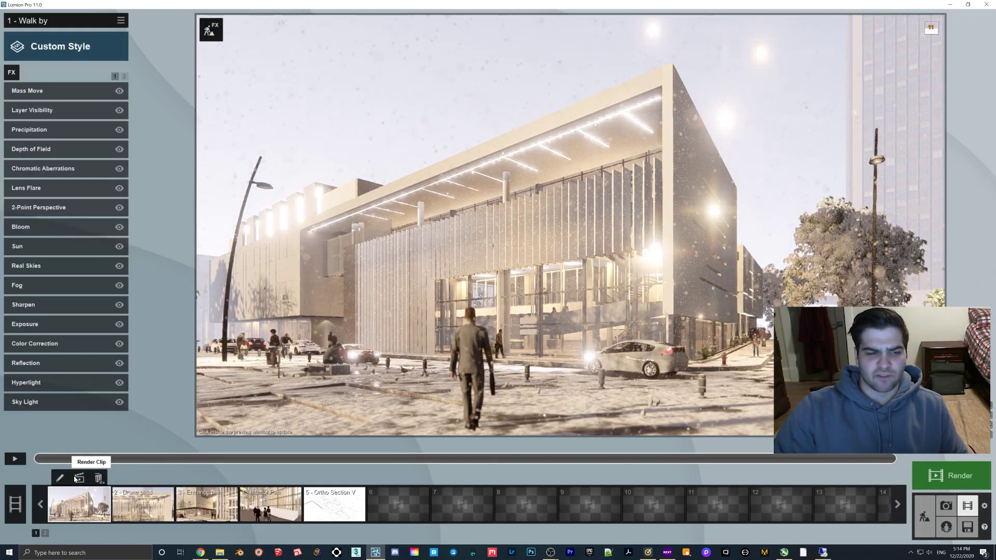
Render the entire "1 - Walk by" clip as a Full HD MP4 at three-star quality and 30 fps, overwriting the existing file
{"action": "left_click", "coordinate": [952, 476]}
{"action": "left_click", "coordinate": [488, 370]}
{"action": "scroll", "coordinate": [213, 196], "scroll_direction": "down", "scroll_amount": 3}
{"action": "double_click", "coordinate": [99, 238]}
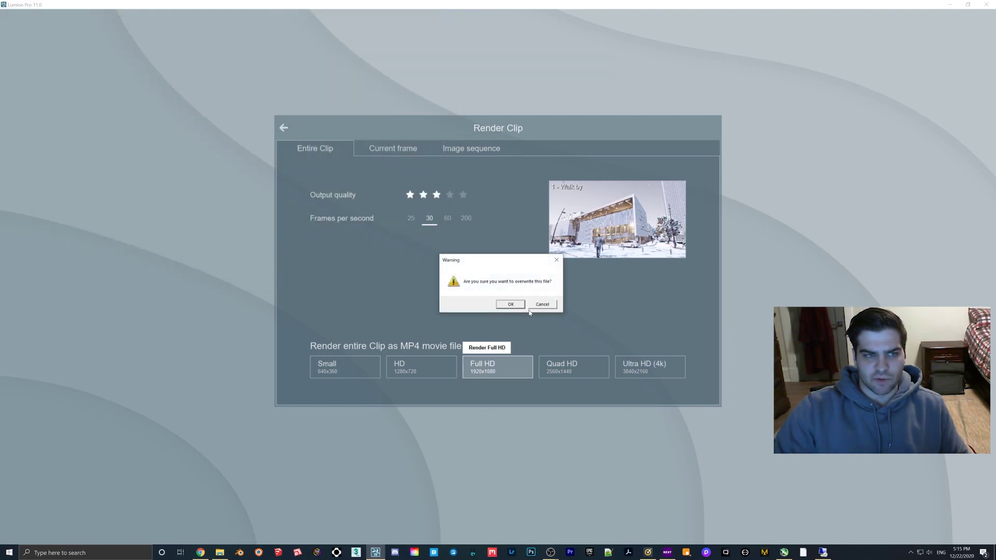
{"action": "left_click", "coordinate": [513, 305]}
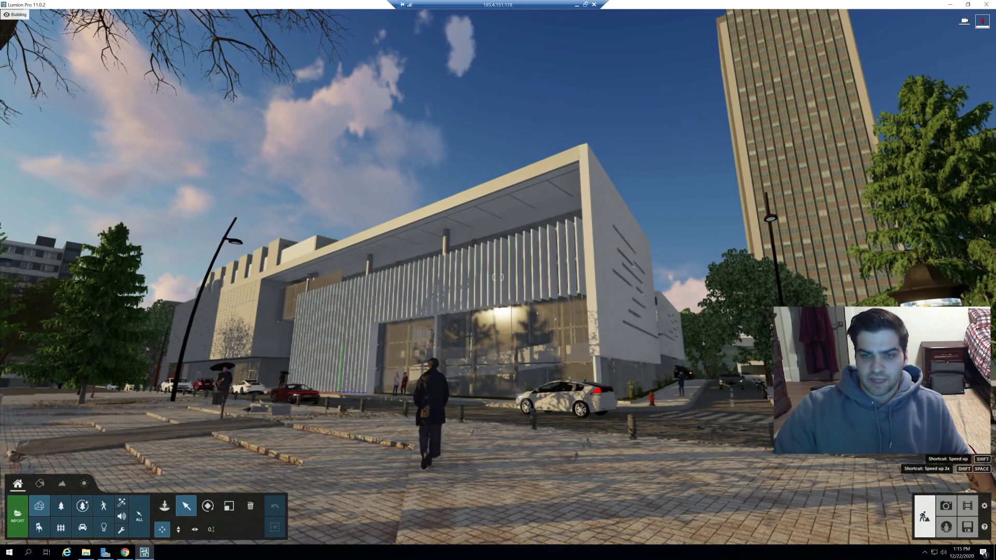
Switch to Lumion on the remote server, look around the same scene and check the "1 - Walk by" clip's camera path in Movie mode
{"action": "right_click_drag", "start_coordinate": [580, 312], "coordinate": [564, 323]}
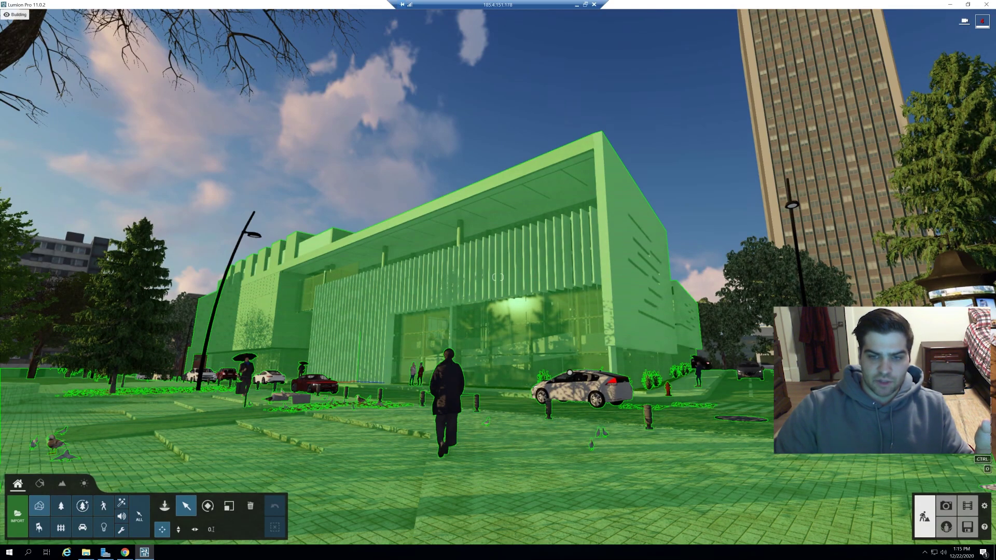
{"action": "right_click_drag", "start_coordinate": [547, 431], "coordinate": [633, 446]}
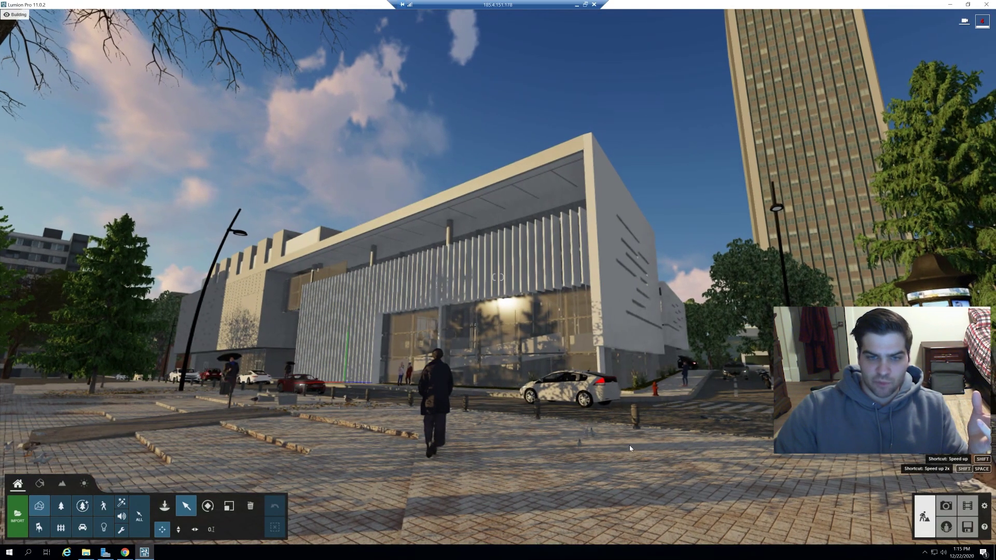
{"action": "left_click", "coordinate": [968, 506]}
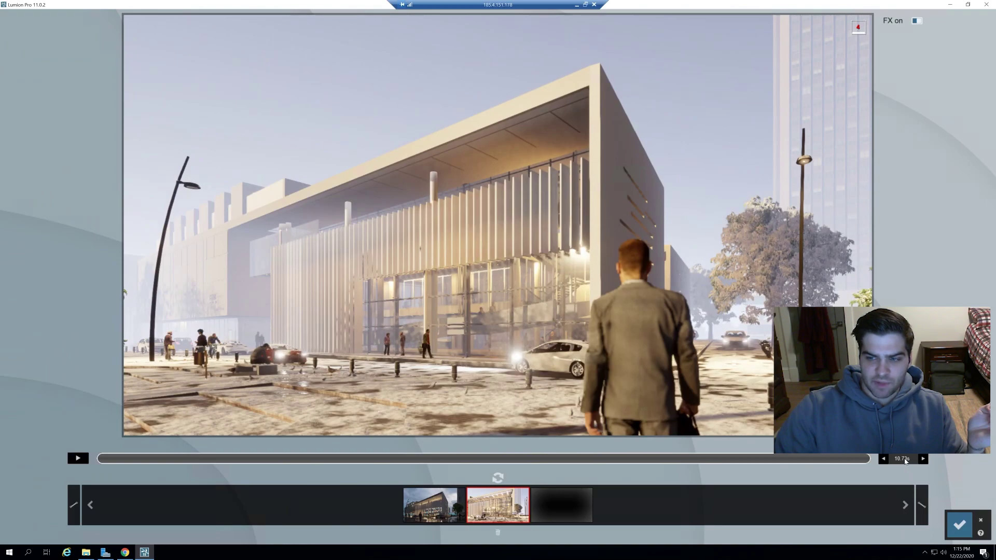
{"action": "left_click", "coordinate": [958, 524]}
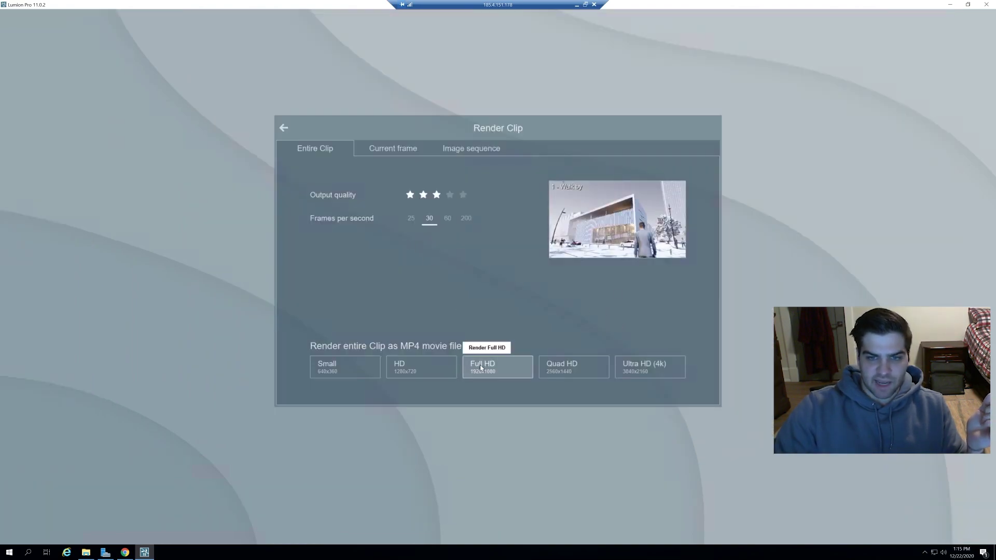
Render the server's "1 - Walk by" clip as a Full HD MP4 at three-star quality and 30 fps, overwriting the existing file
{"action": "left_click", "coordinate": [481, 365]}
{"action": "double_click", "coordinate": [84, 64]}
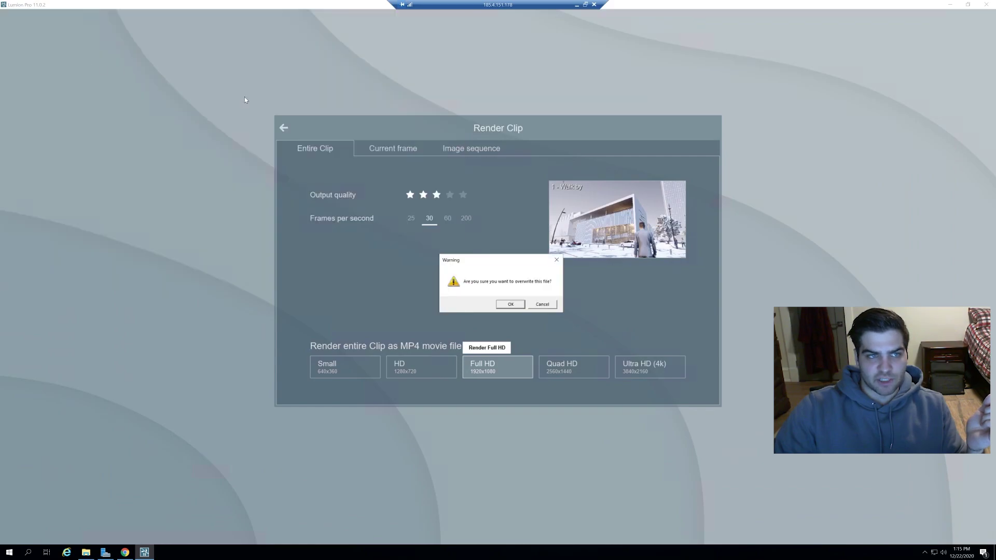
{"action": "left_click", "coordinate": [512, 305]}
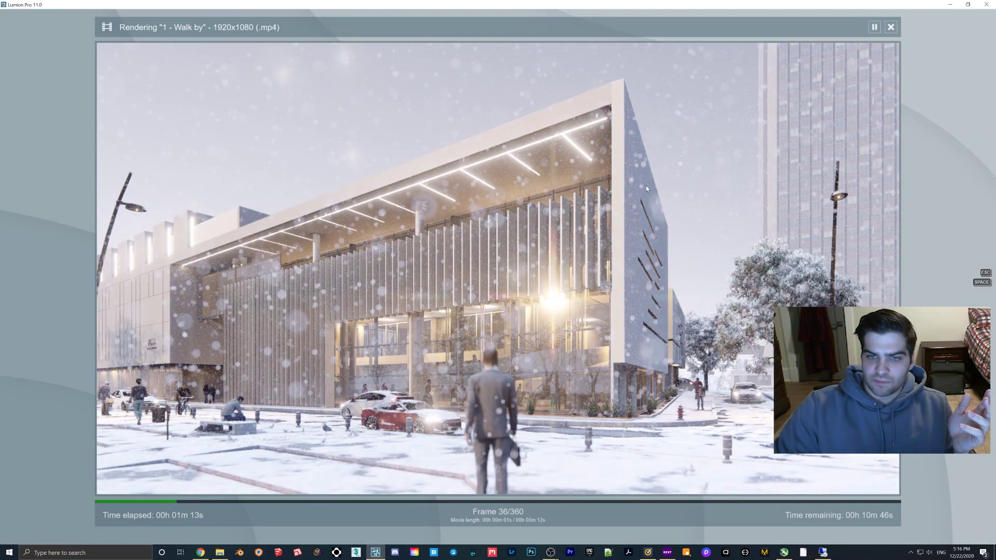
Cancel the walk-by clip render on the local computer and on the remote server, dismissing both render screens
{"action": "left_click", "coordinate": [891, 27]}
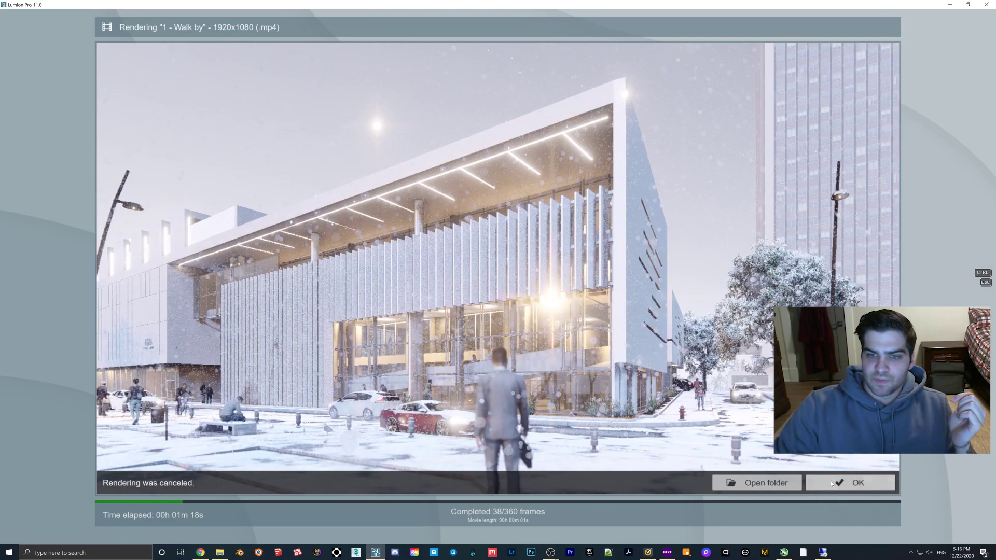
{"action": "left_click", "coordinate": [864, 483]}
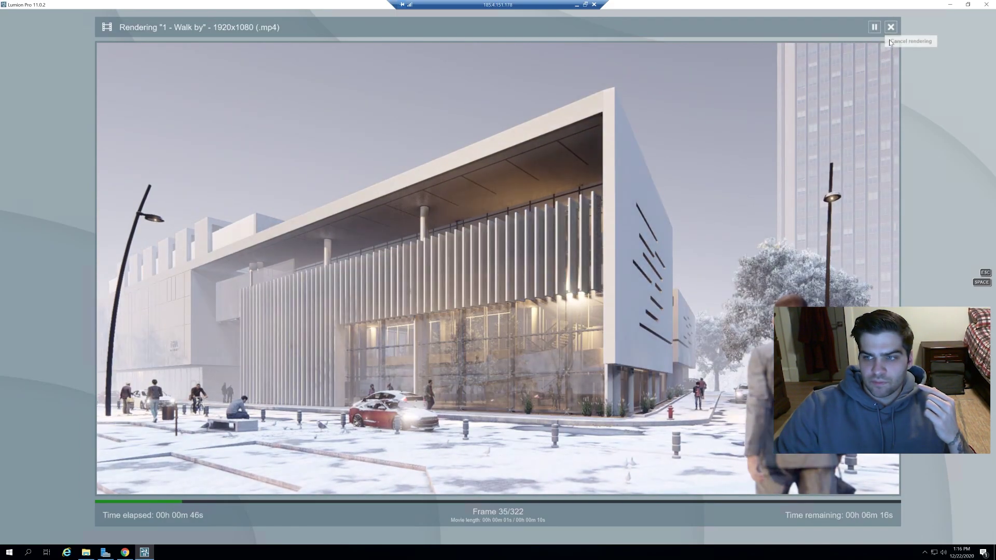
{"action": "left_click", "coordinate": [891, 28]}
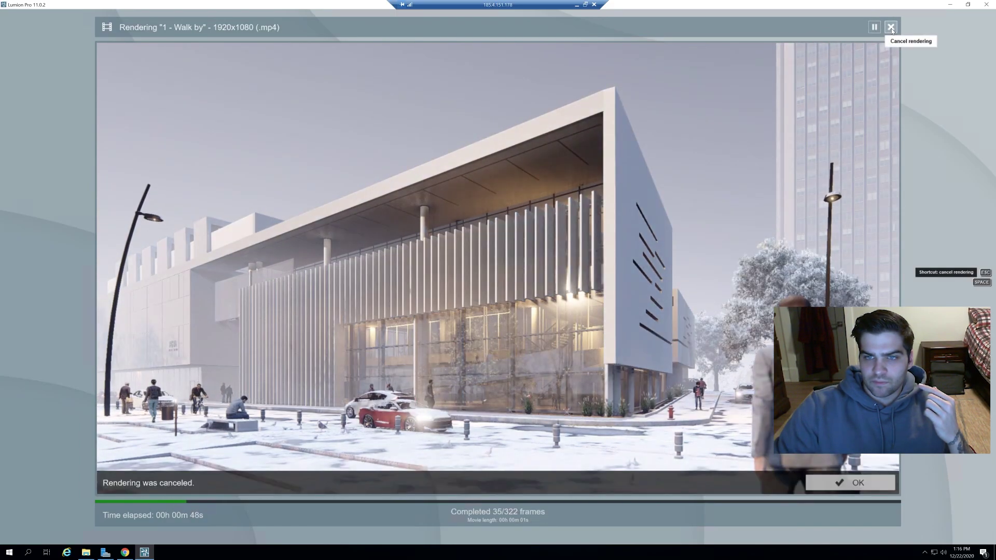
{"action": "left_click", "coordinate": [851, 488]}
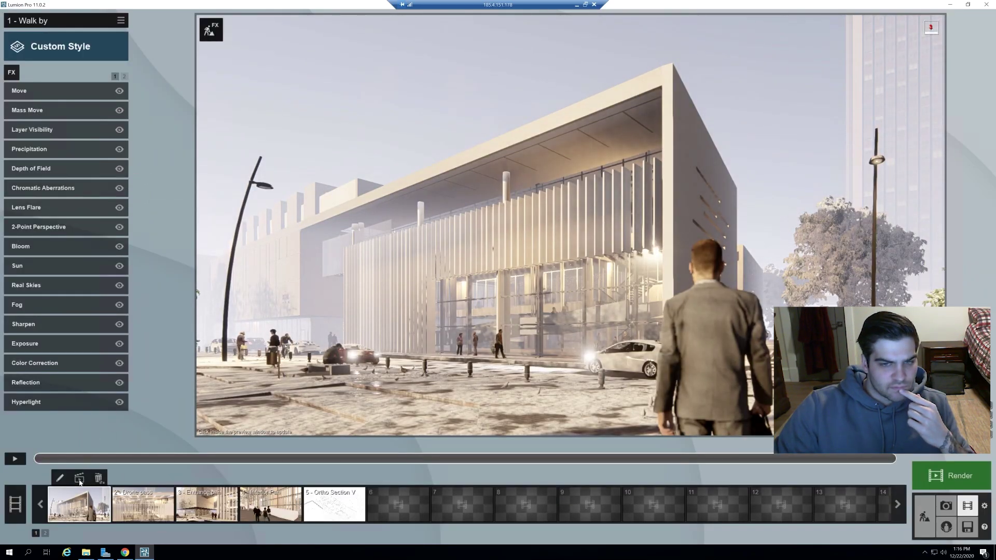
Update the server clip's preview and set its Precipitation effect's particle size to 0.7
{"action": "left_click", "coordinate": [637, 278]}
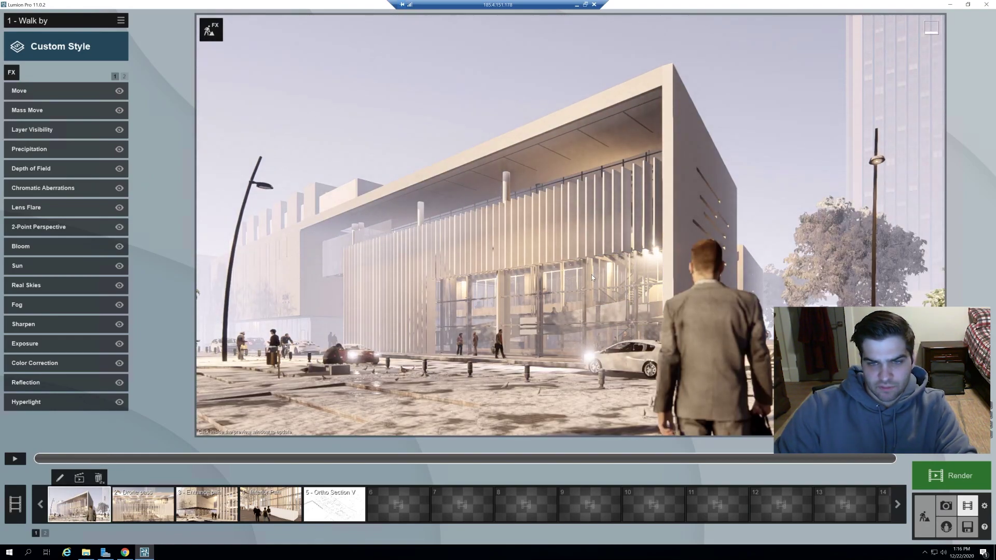
{"action": "left_click", "coordinate": [592, 277]}
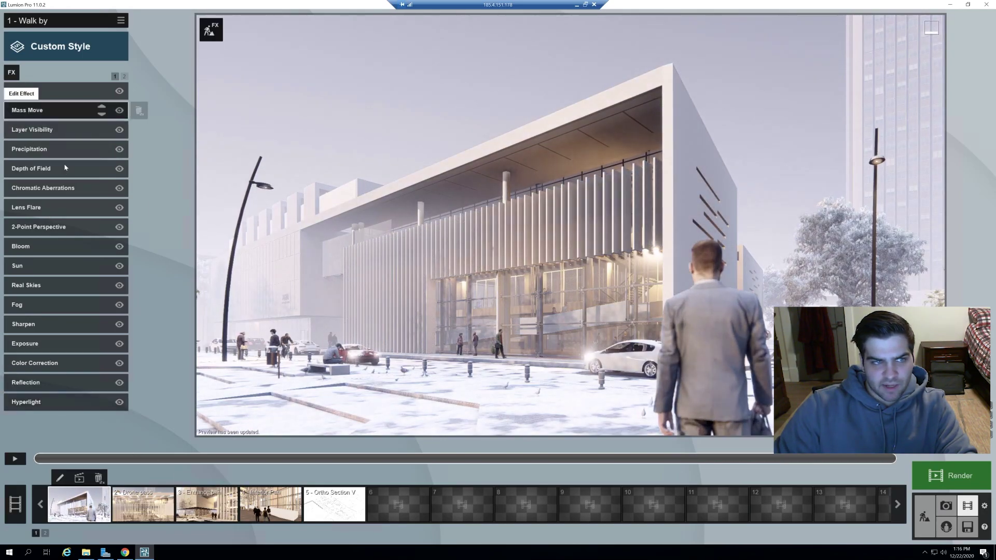
{"action": "left_click", "coordinate": [62, 144]}
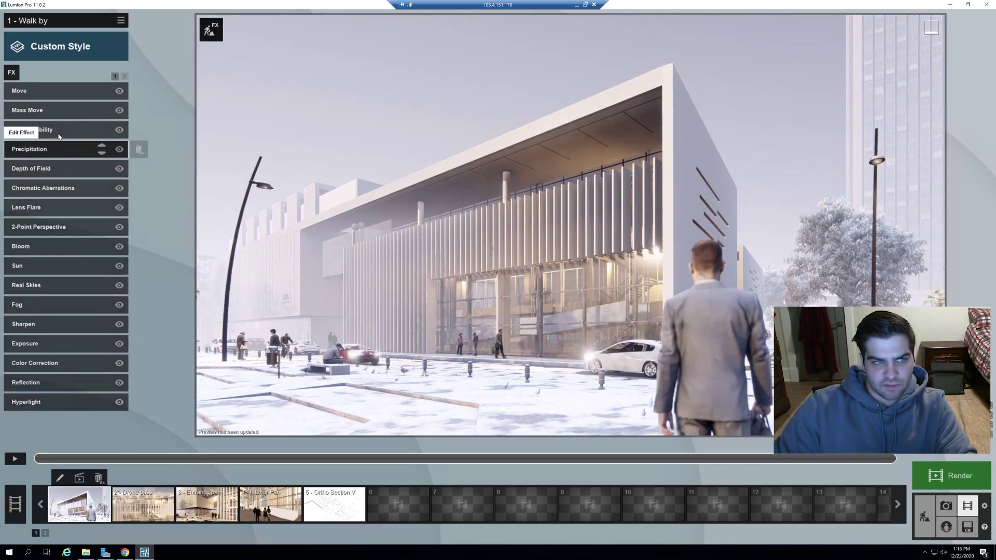
{"action": "mouse_move", "coordinate": [57, 113]}
{"action": "left_mouse_down"}
{"action": "mouse_move", "coordinate": [89, 105]}
{"action": "mouse_move", "coordinate": [210, 114]}
{"action": "mouse_move", "coordinate": [61, 115]}
{"action": "left_mouse_up"}
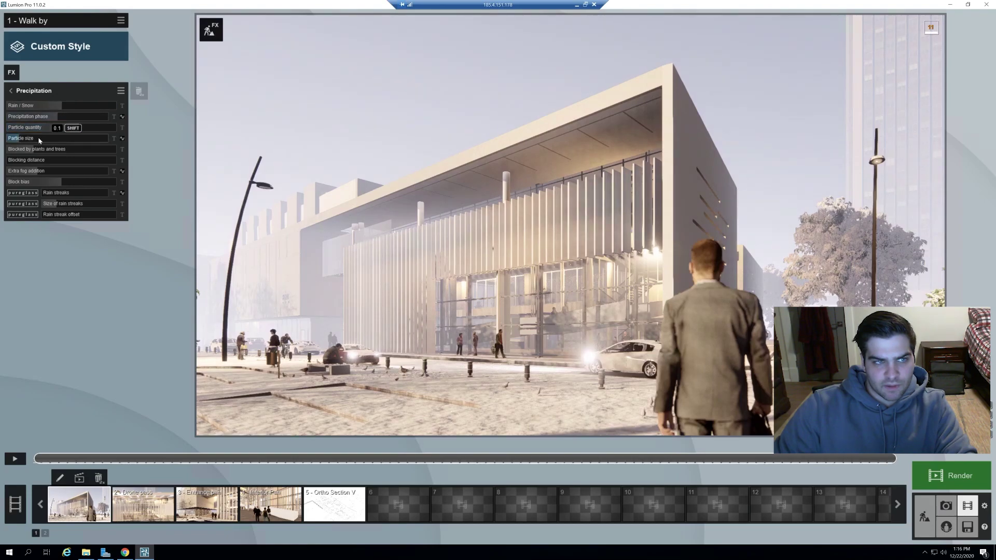
{"action": "left_click_drag", "start_coordinate": [61, 138], "coordinate": [73, 138]}
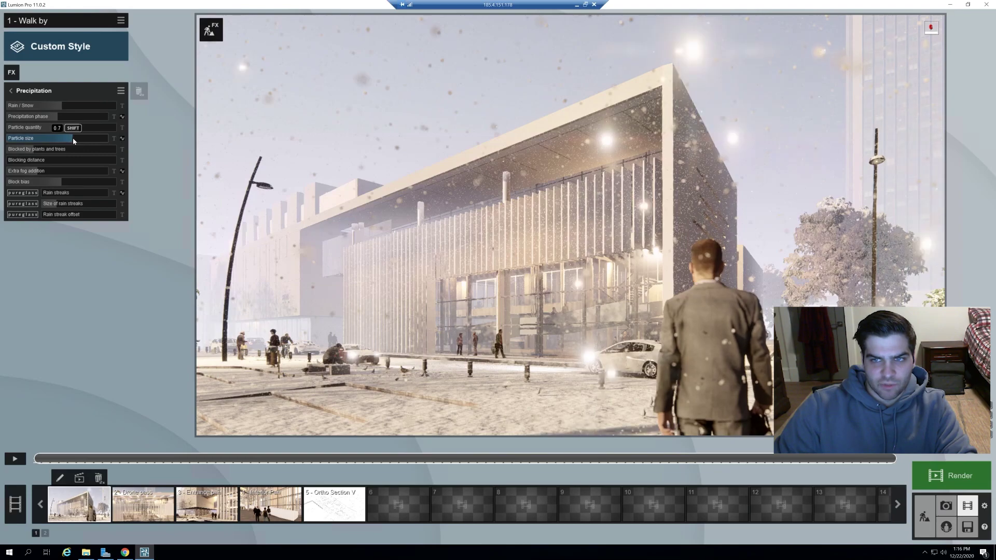
{"action": "left_click", "coordinate": [954, 481]}
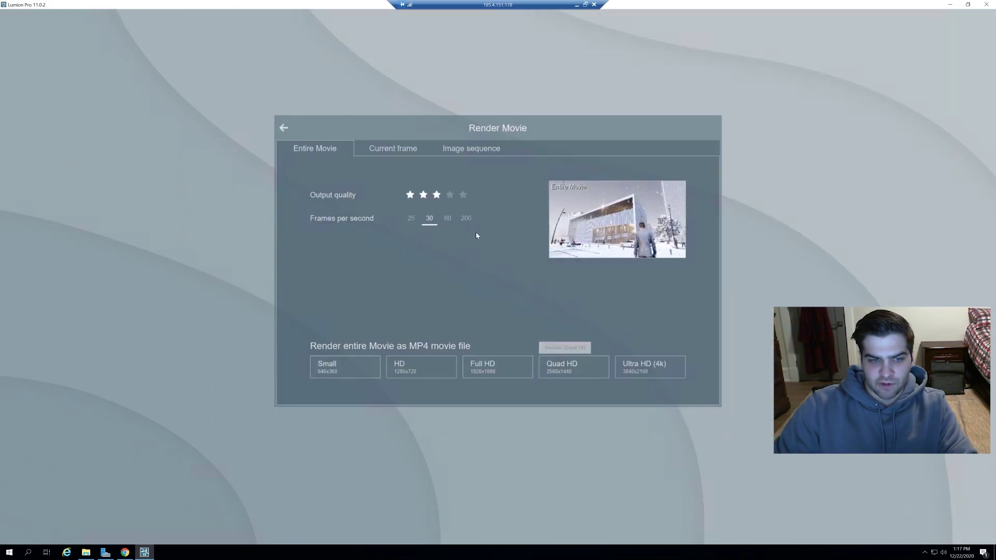
{"action": "left_click", "coordinate": [289, 131]}
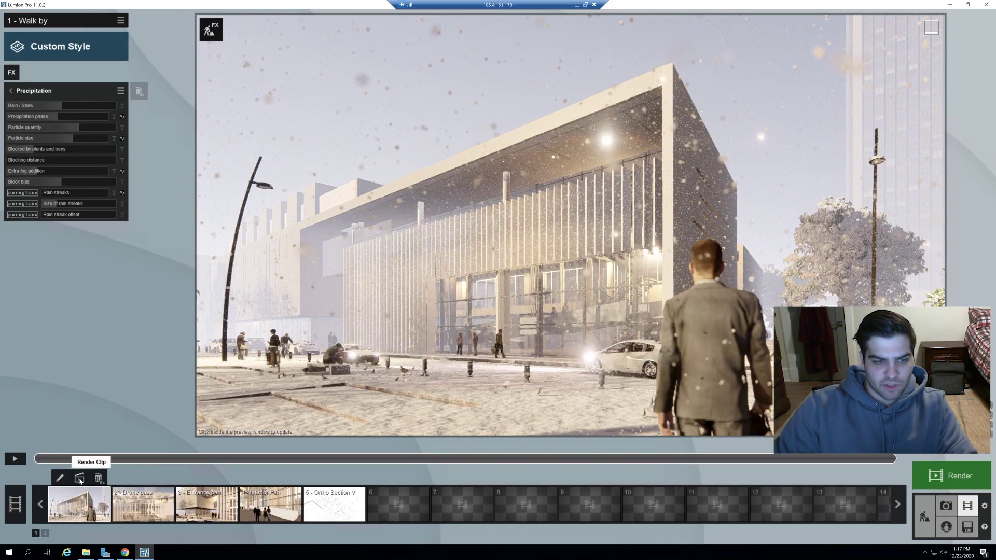
Render the server's whole "1 - Walk by" clip again as a Full HD 1920x1080 MP4 at three-star quality and 30 fps, overwriting test1
{"action": "left_click", "coordinate": [80, 480]}
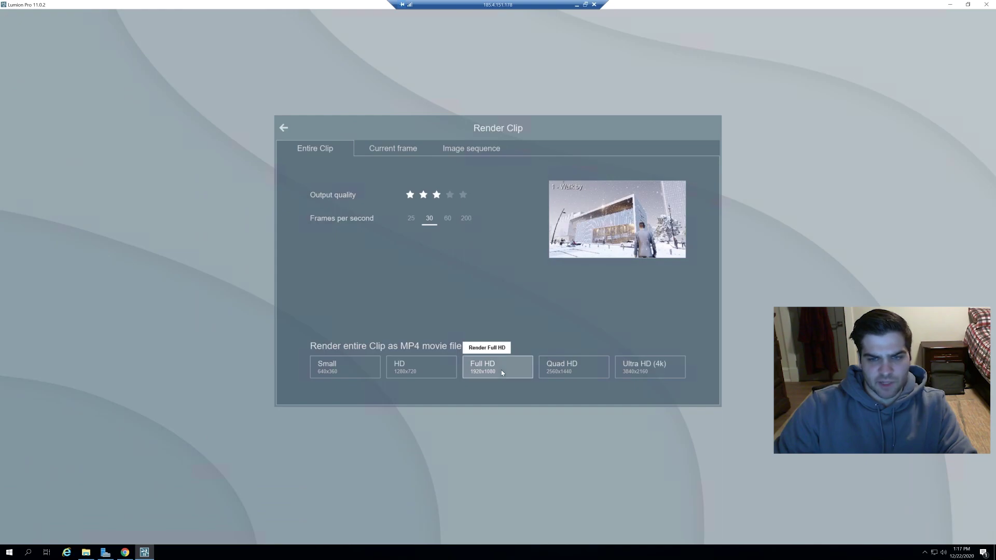
{"action": "left_click", "coordinate": [501, 369]}
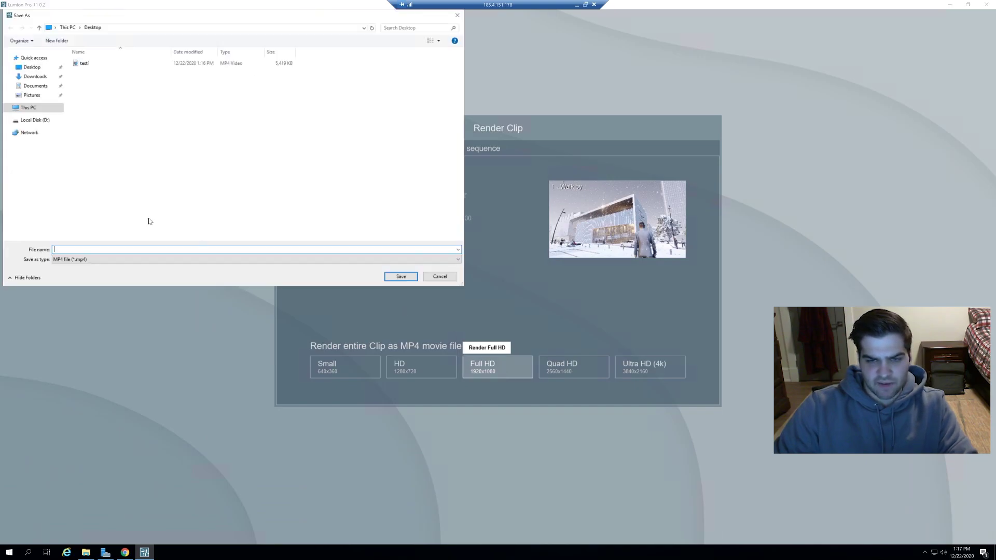
{"action": "key", "text": "Return"}
{"action": "left_click", "coordinate": [509, 305]}
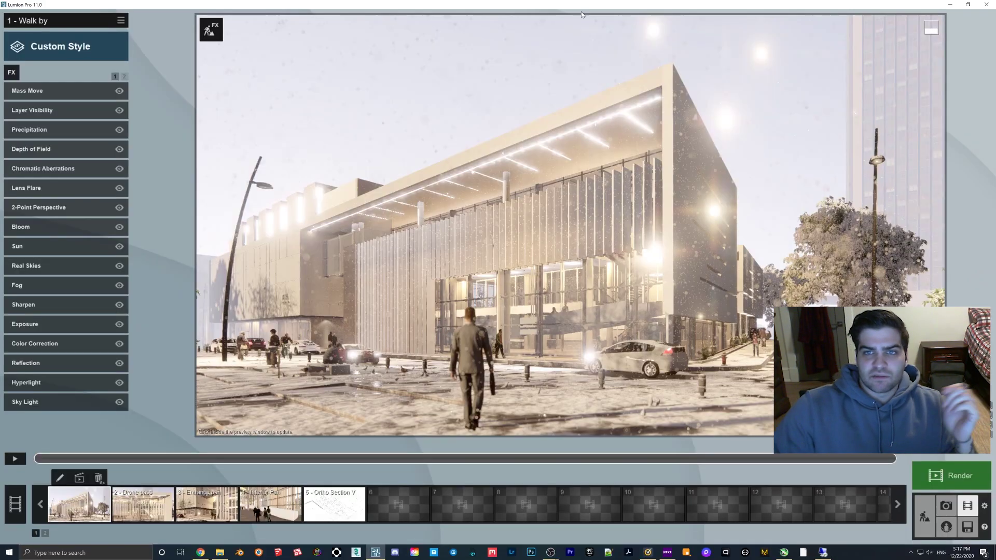
Switch to Lumion on the local computer and render its "1 - Walk by" clip as a Full HD MP4 at three stars and 30 fps, overwriting the existing file
{"action": "left_click", "coordinate": [79, 477]}
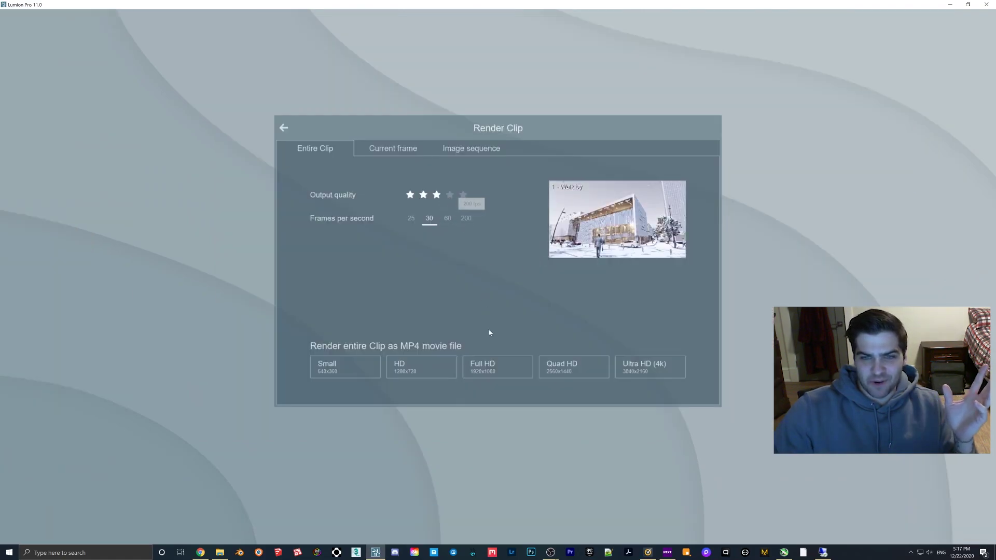
{"action": "left_click", "coordinate": [488, 371]}
{"action": "double_click", "coordinate": [96, 234]}
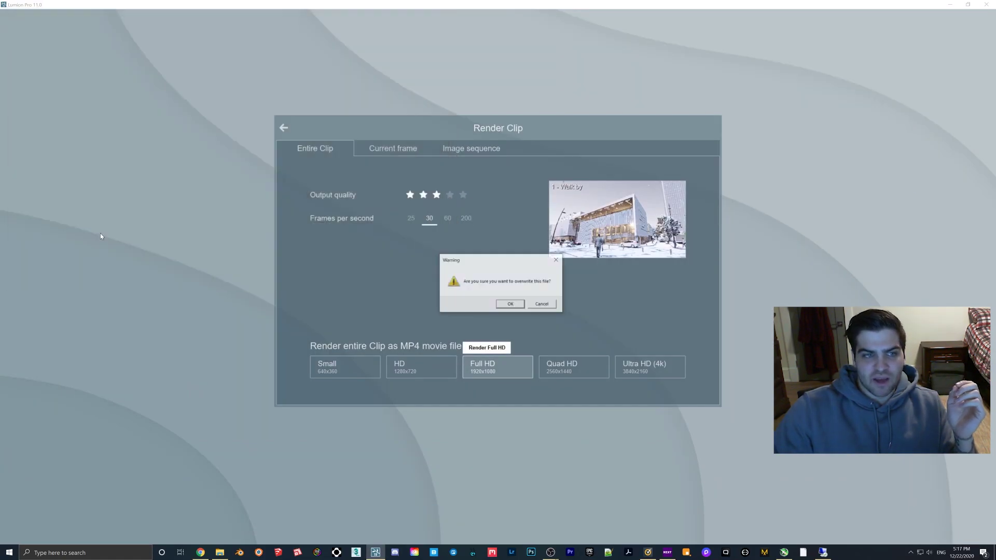
{"action": "left_click", "coordinate": [510, 303]}
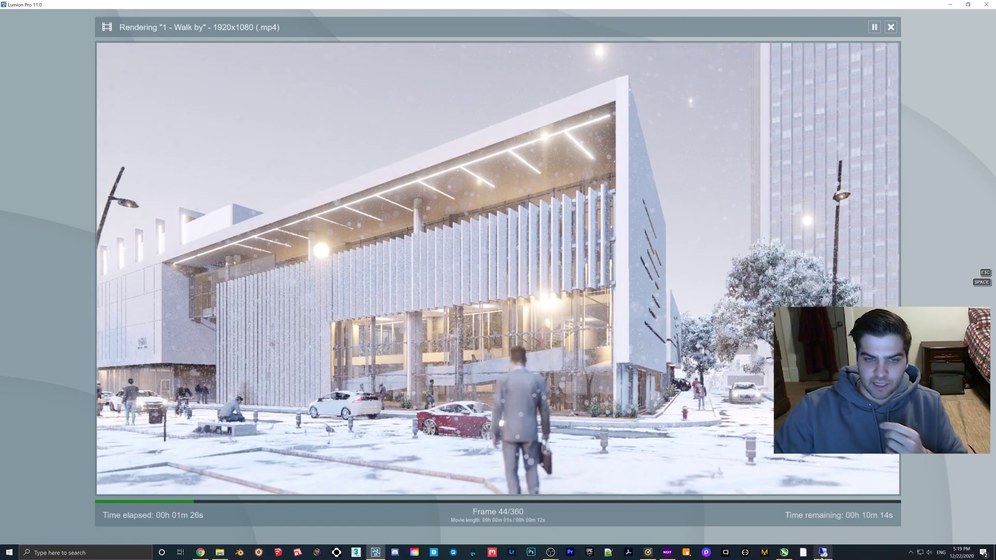
Switch back to the remote desktop session to check the server's render progress
{"action": "left_click", "coordinate": [823, 553]}
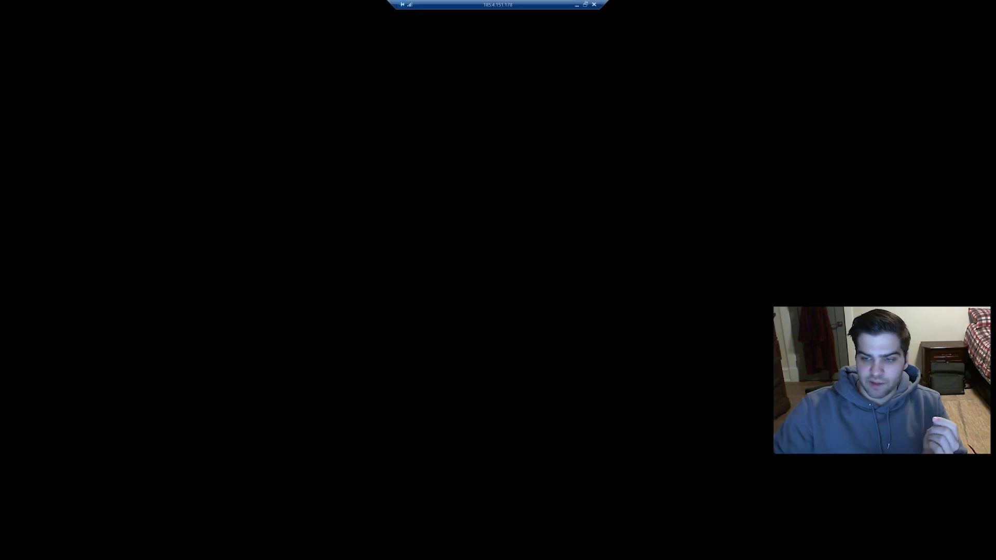